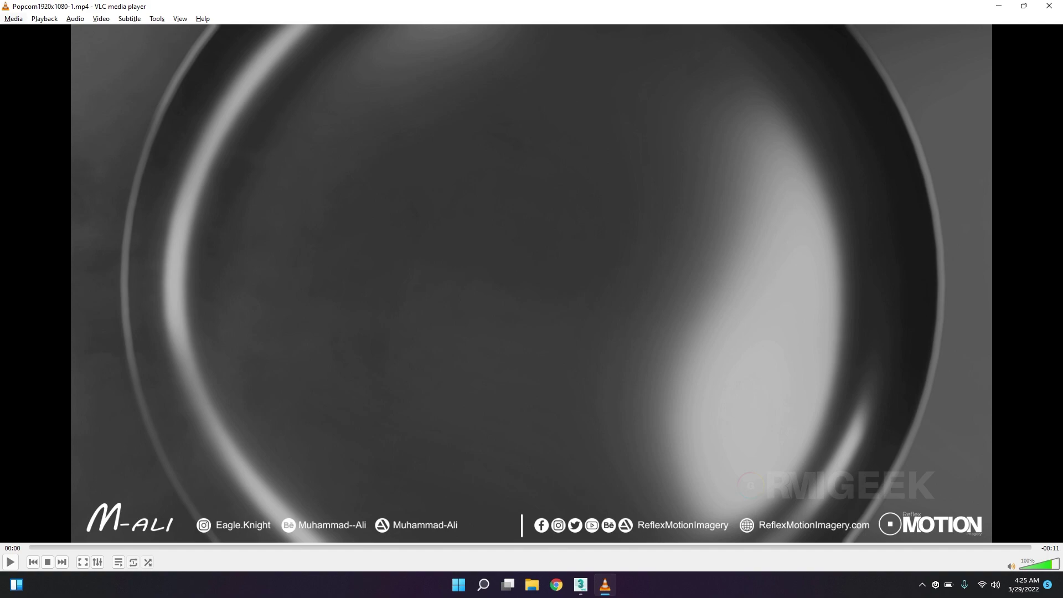
Play the Popcorn1920x1080-1.mp4 reference render in VLC.
click(11, 562)
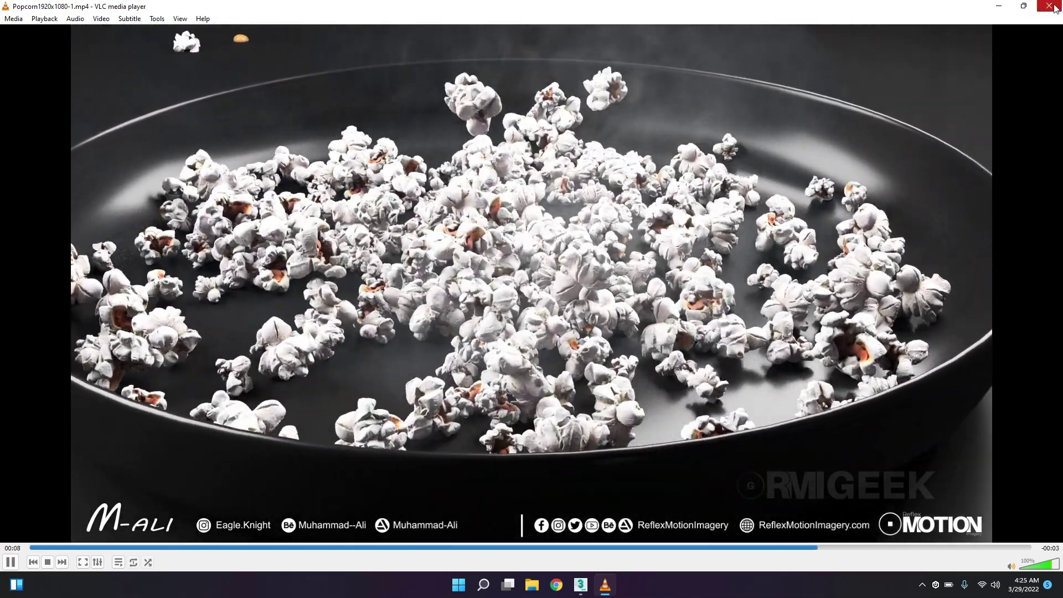
Close the video and zoom the viewport to the selected black pan.
click(1053, 8)
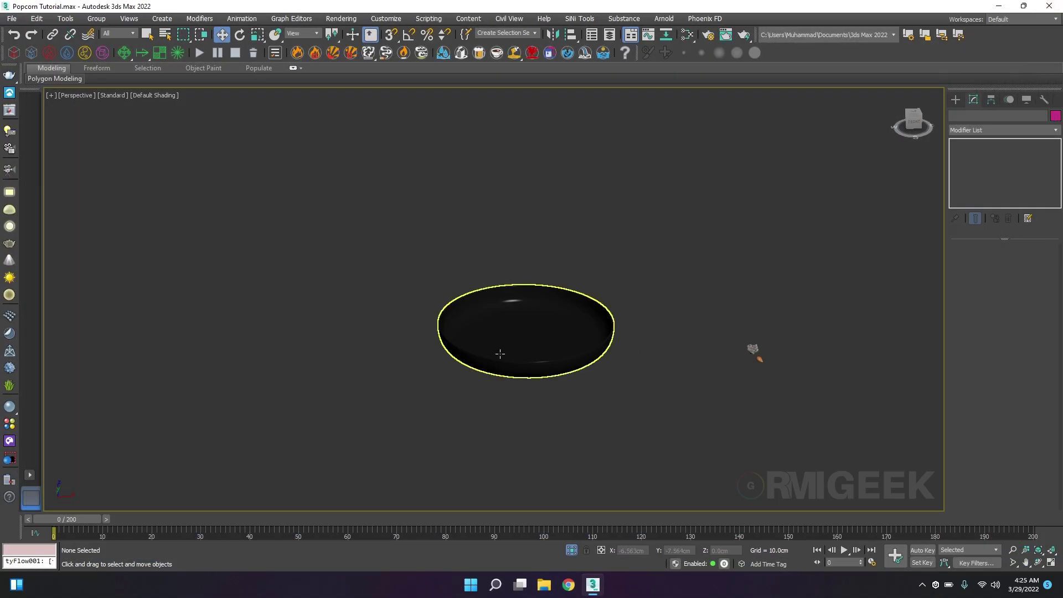
drag(664, 452, 423, 255)
key(z)
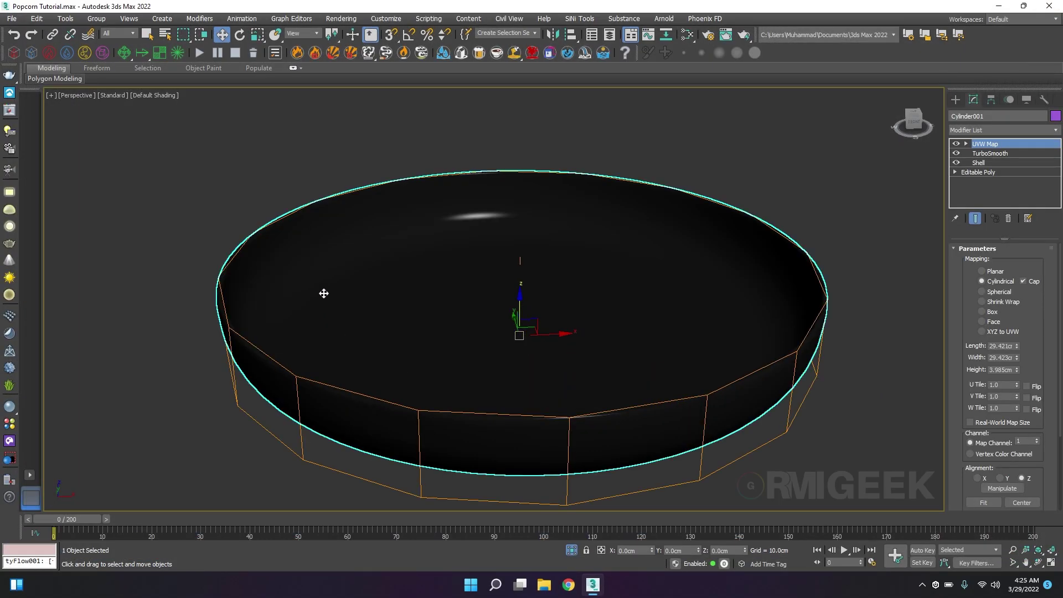
Select the corn kernel and popped popcorn models, then re-centre the view on the pan.
middle_drag(588, 357, 199, 339)
click(879, 374)
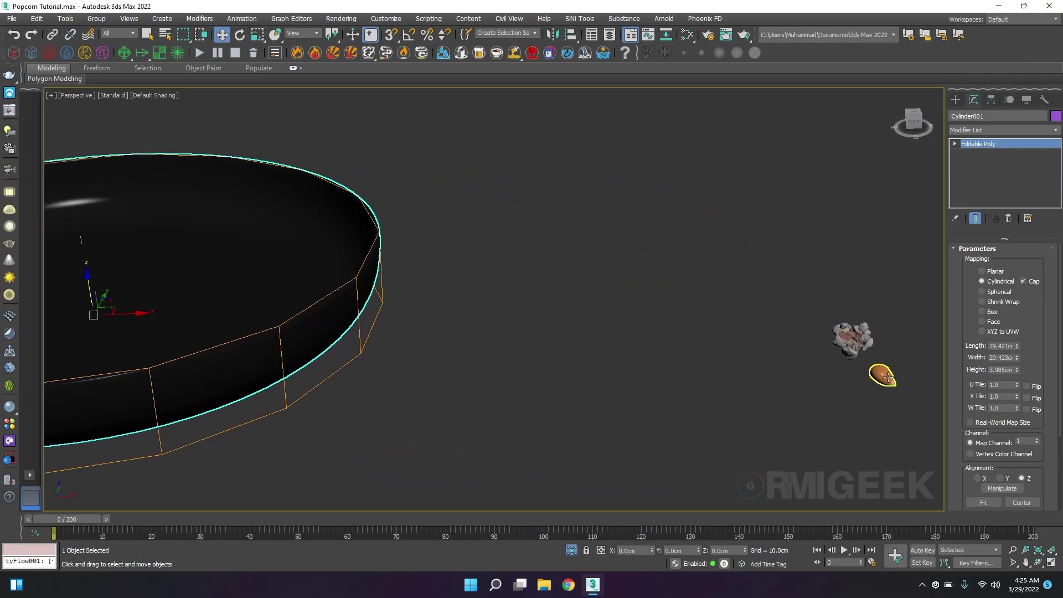
click(856, 339)
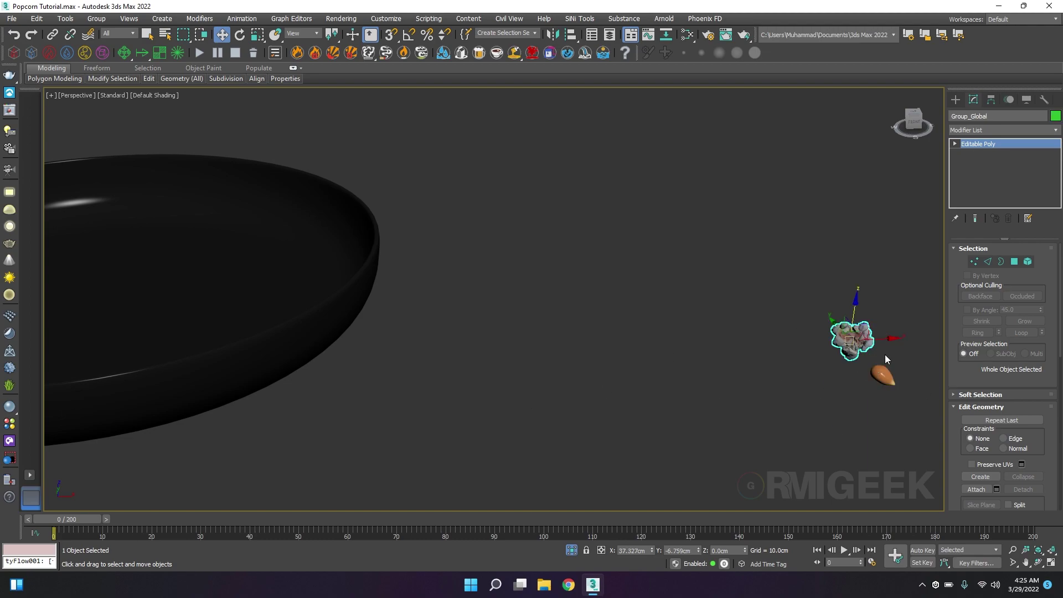
scroll(884, 354, up, 4)
scroll(710, 333, down, 9)
middle_drag(410, 338, 686, 339)
middle_drag(777, 425, 639, 444)
scroll(639, 438, up, 3)
click(384, 21)
click(398, 210)
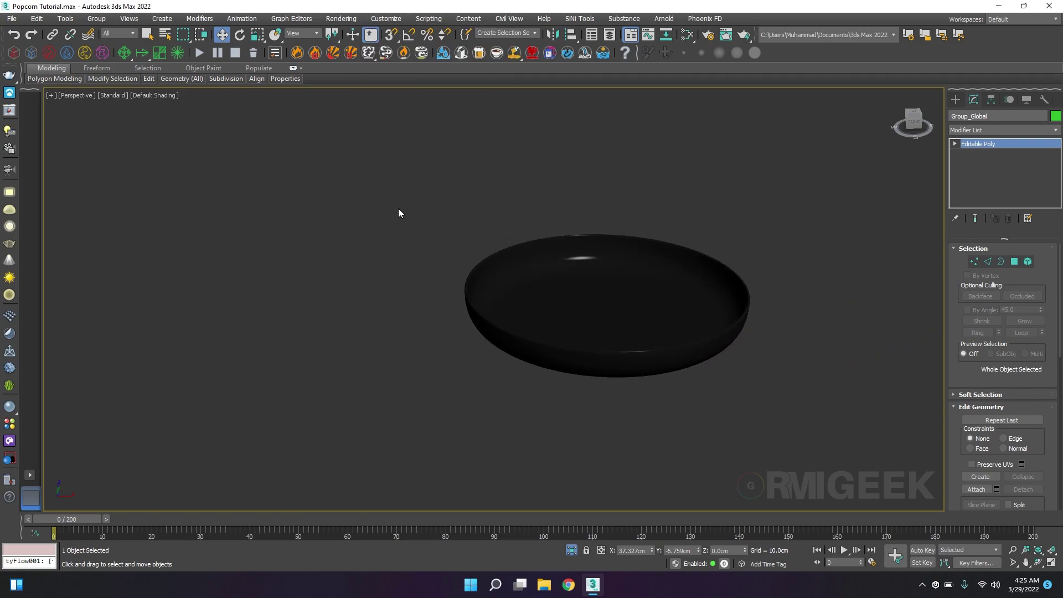
Confirm Metric Centimeters display units and a 1 Unit = 1 Centimeter system scale.
click(384, 21)
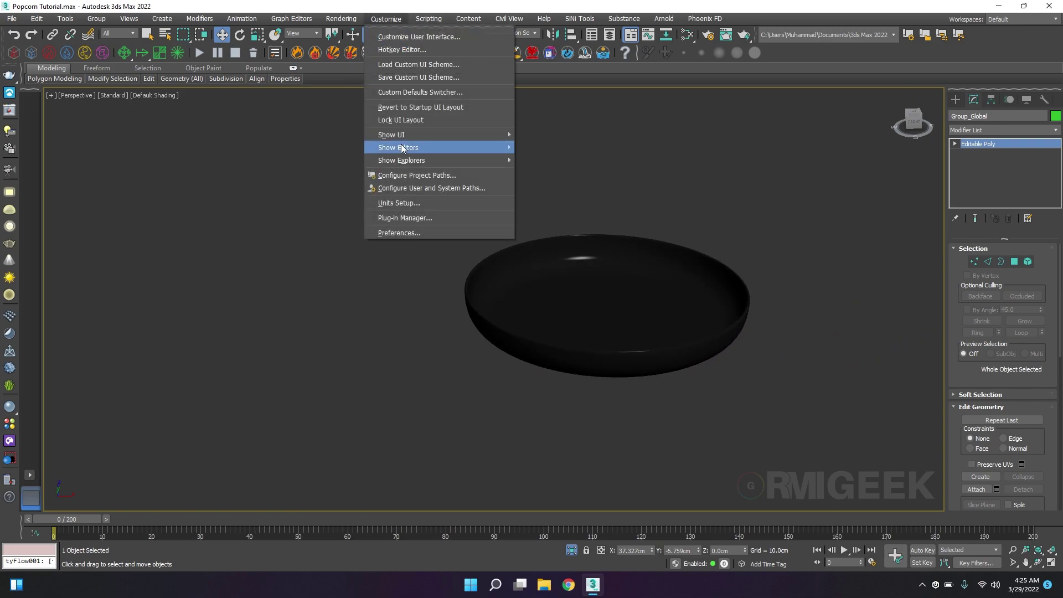
click(398, 203)
click(509, 250)
click(510, 250)
click(581, 201)
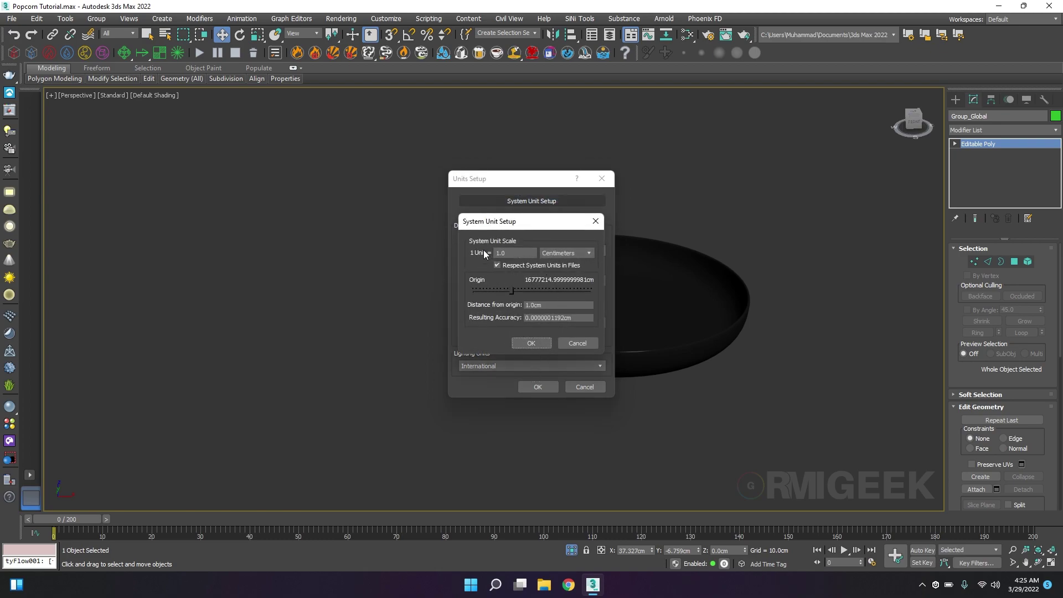
click(530, 343)
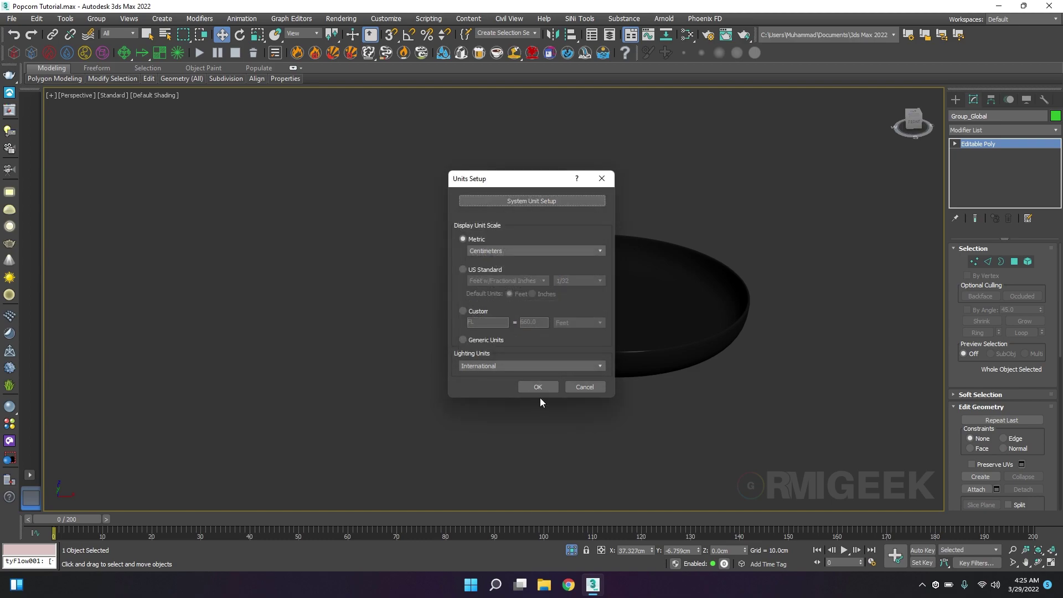
click(537, 387)
click(689, 440)
middle_drag(688, 455, 665, 458)
Create a tyFlow object left of the pan and a tyIcon helper right of it.
click(955, 99)
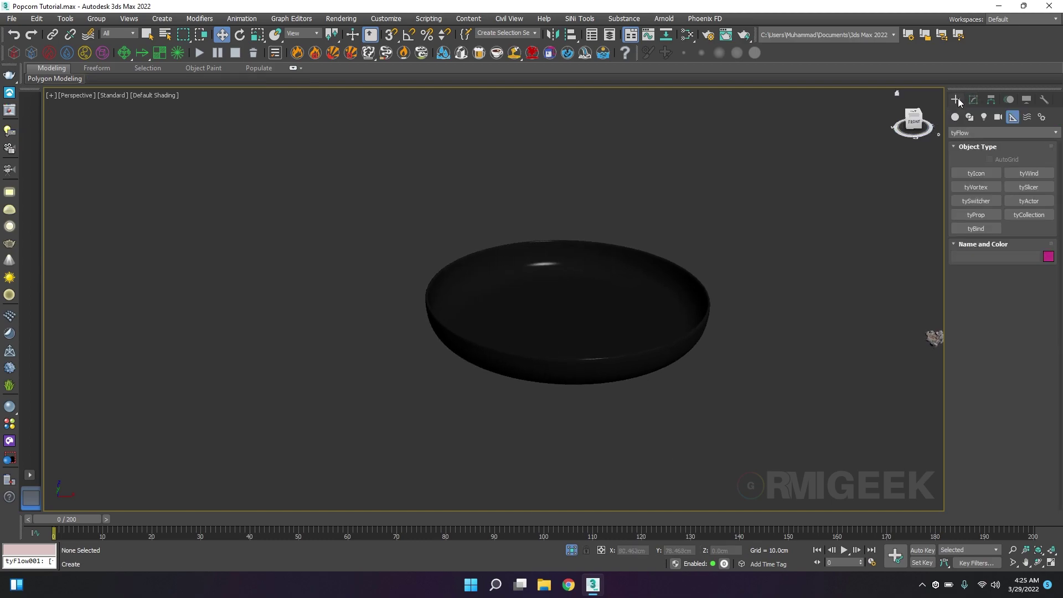
click(1028, 243)
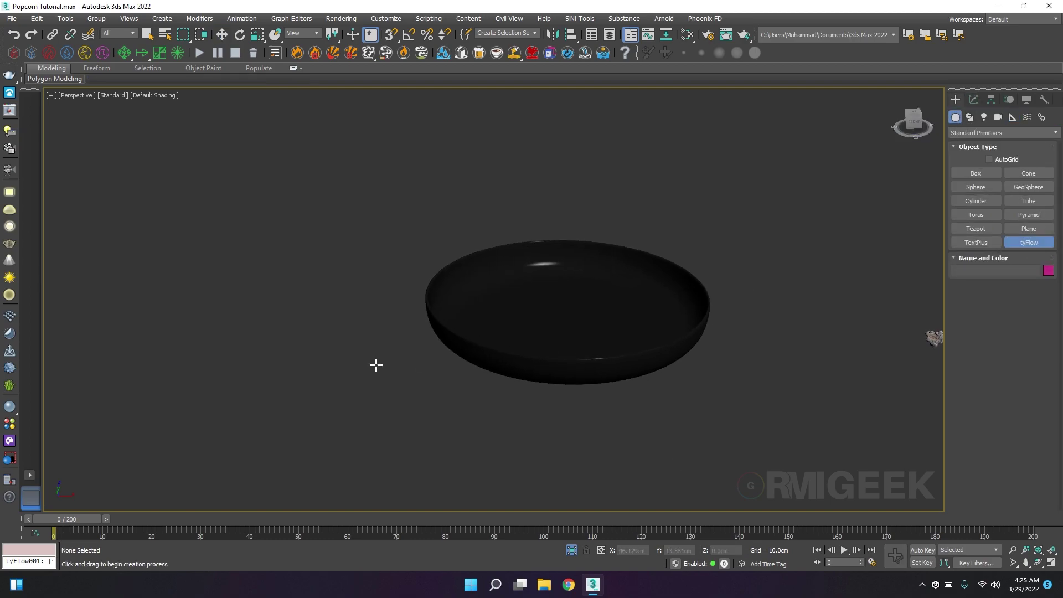
click(322, 344)
click(1011, 117)
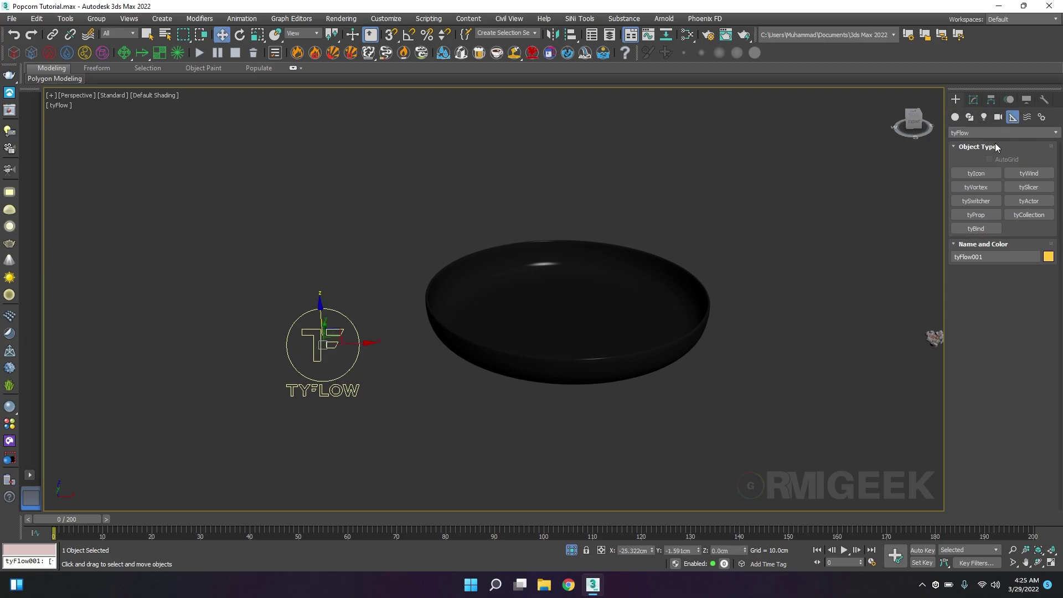
click(995, 133)
click(965, 233)
click(976, 174)
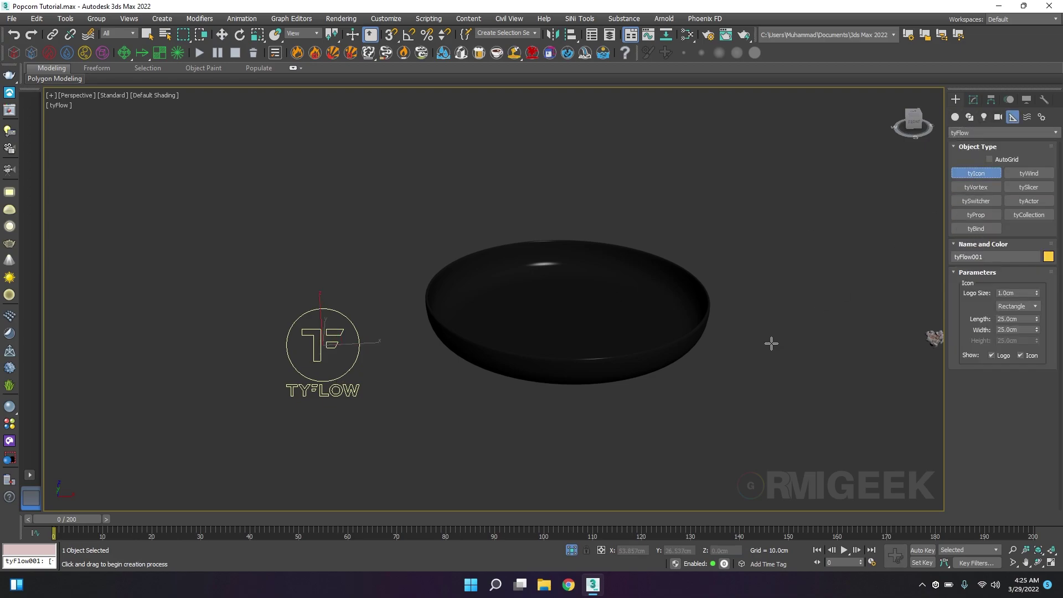
drag(768, 363, 791, 382)
Make the tyIcon a circle with Diameter 20 and Logo Size 1.
click(973, 99)
click(1022, 283)
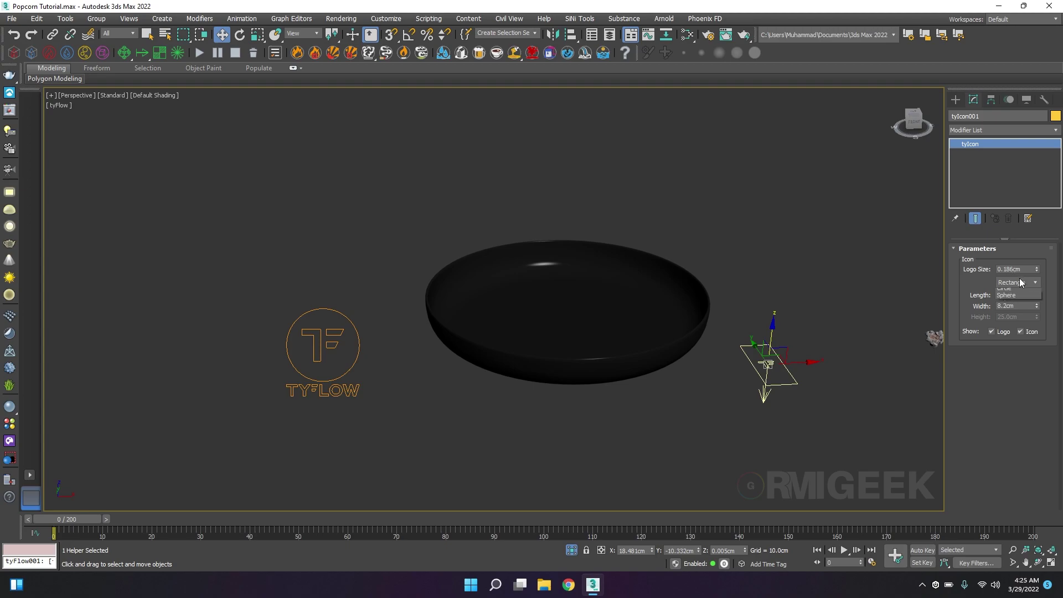
click(1017, 303)
double_click(1016, 298)
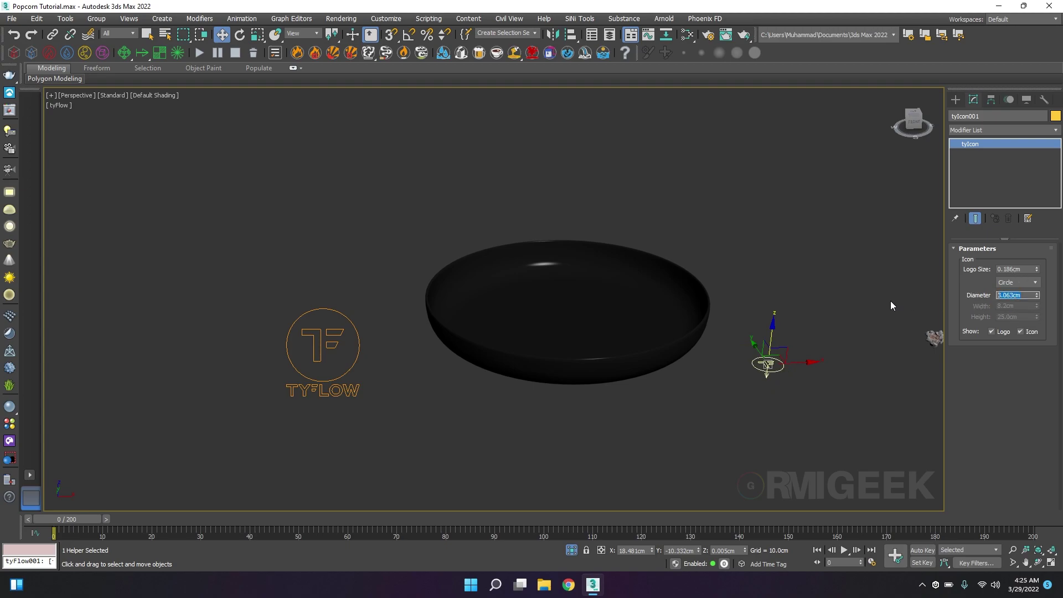
text(20)
key(Return)
key(shift+Tab)
text(1)
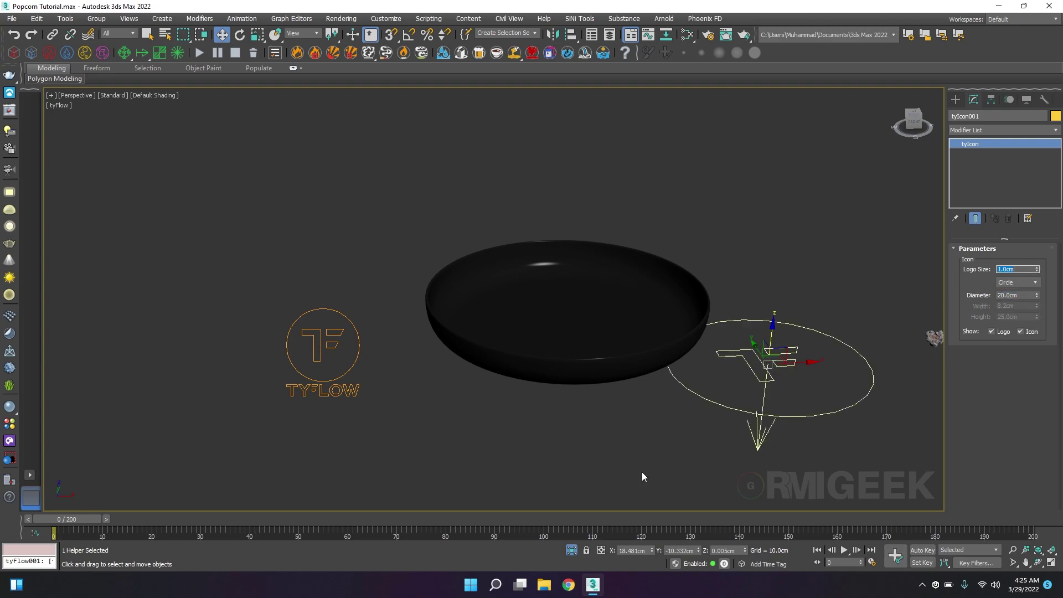
Position the tyIcon at X 0, Y 0, Z 30 above the pan's centre.
click(633, 550)
text(0)
key(Tab)
text(0)
key(Tab)
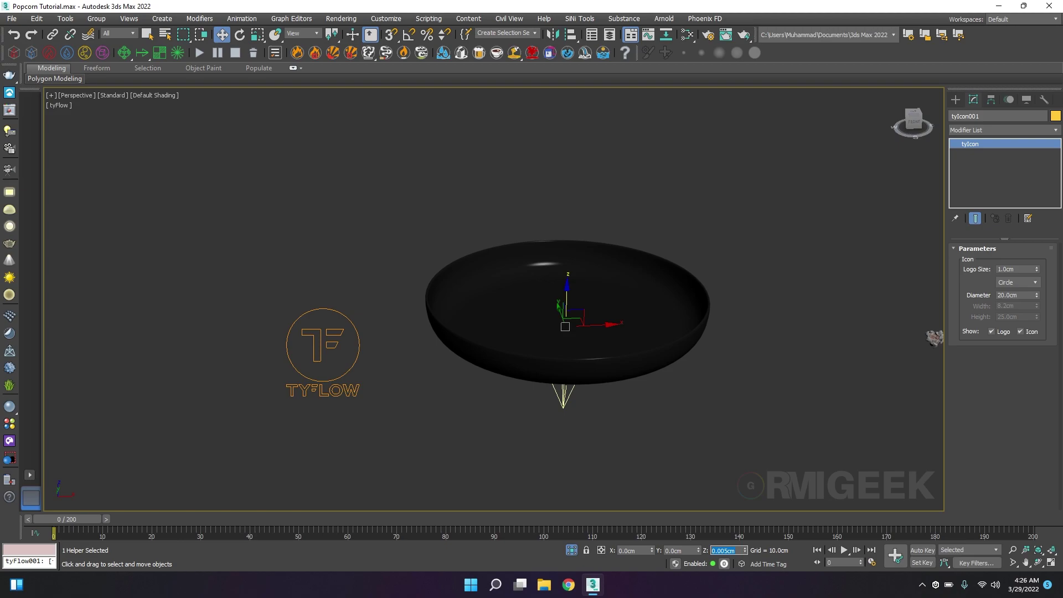
key(Return)
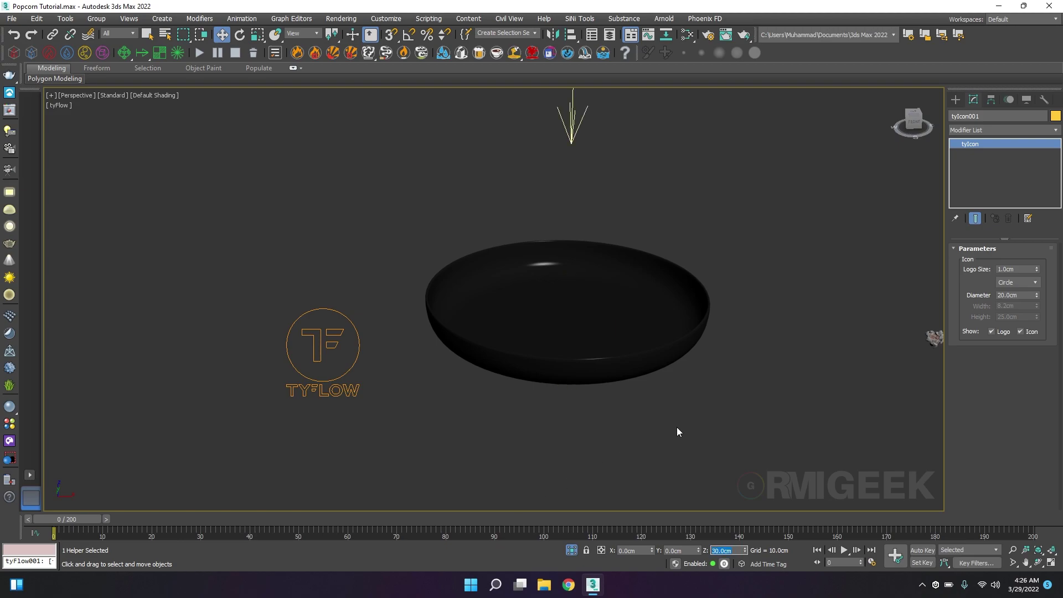
scroll(676, 427, down, 3)
Select the tyFlow object and open its editor docked on the left beside the scene.
click(730, 318)
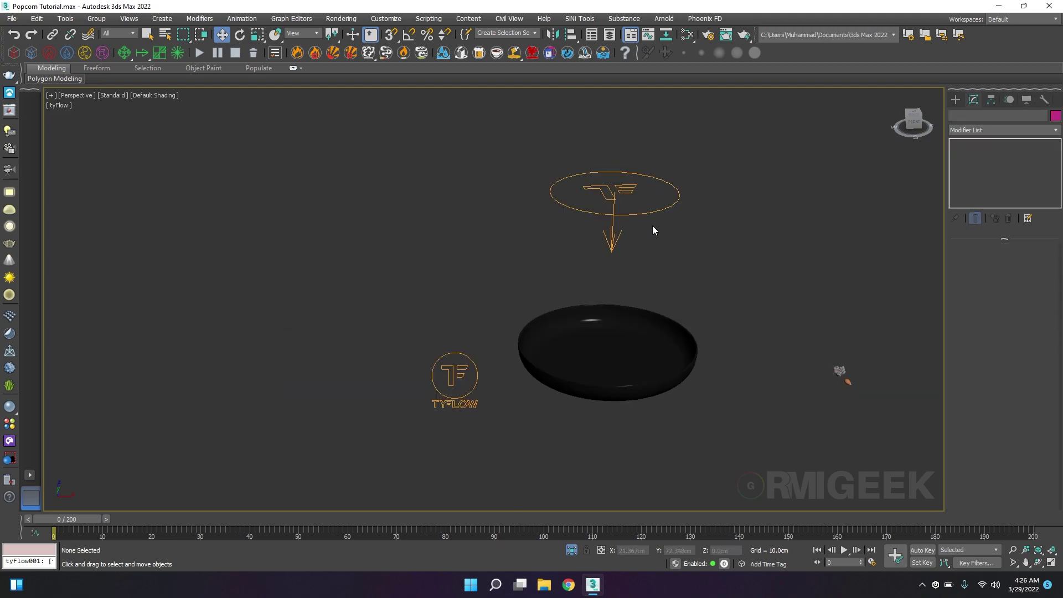
drag(652, 224, 545, 171)
click(672, 248)
drag(546, 463, 358, 294)
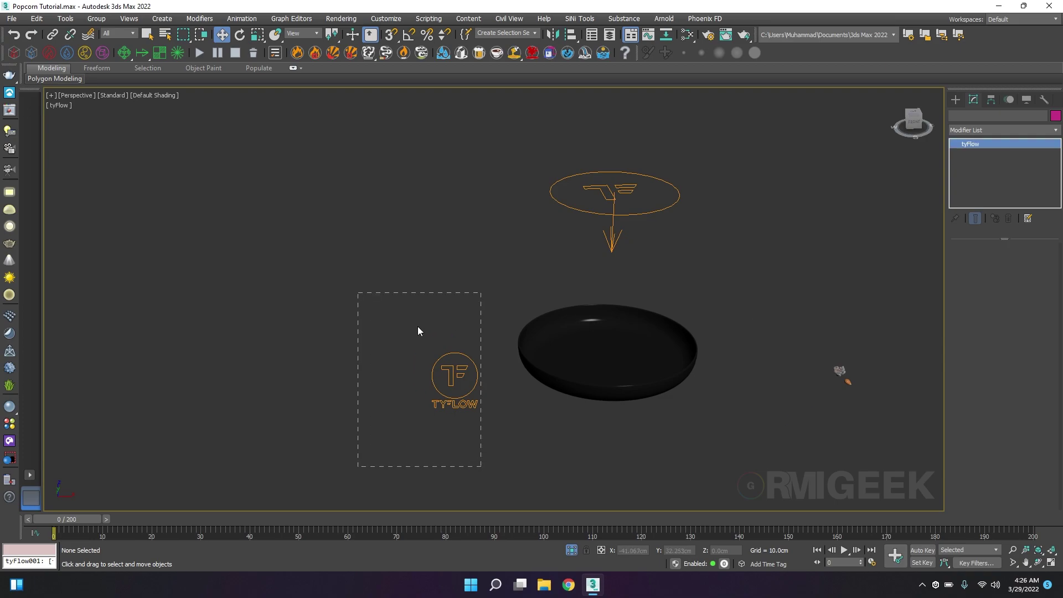
click(994, 274)
drag(441, 83, 251, 83)
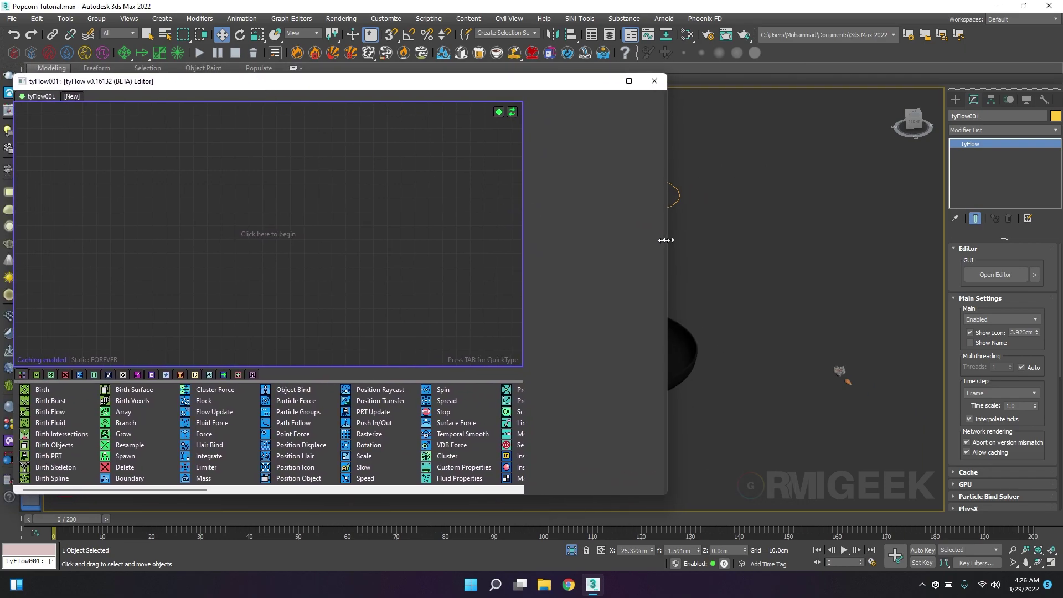
drag(667, 240, 400, 240)
click(772, 399)
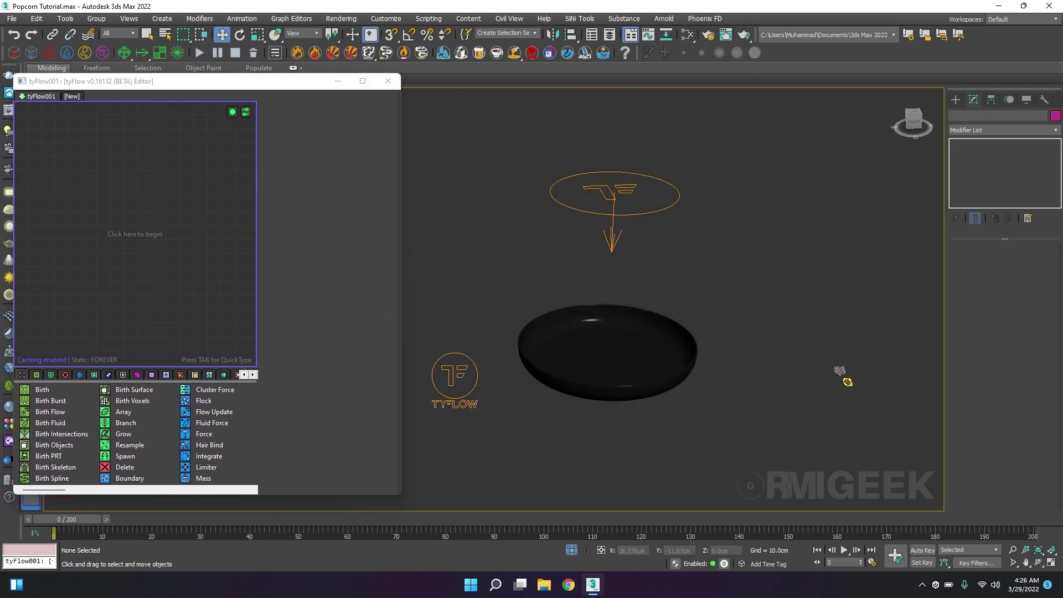
click(845, 380)
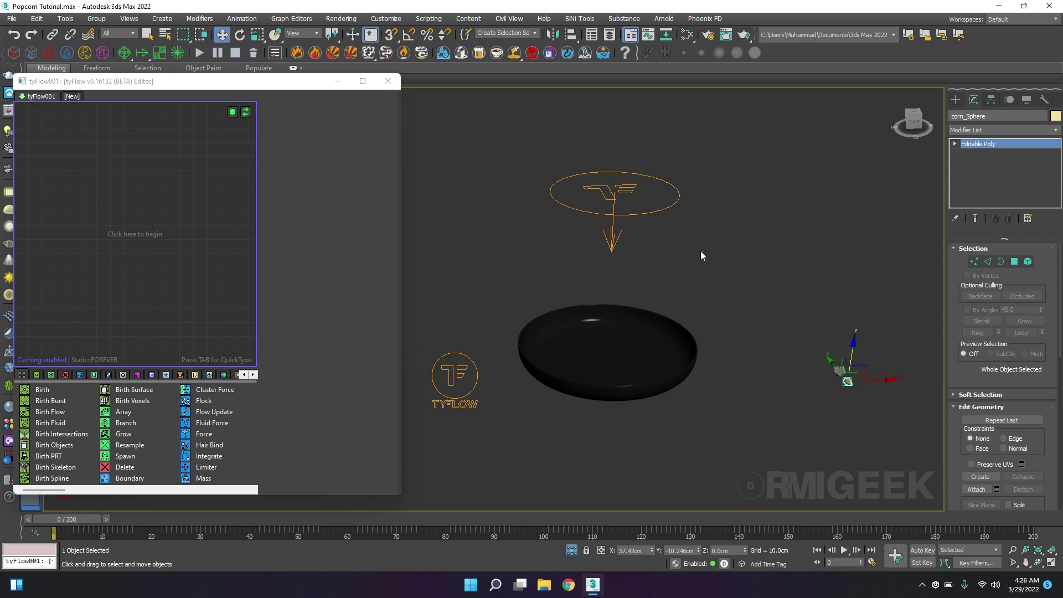
click(639, 358)
Add a Birth event and a Position Icon operator that uses tyIcon001.
drag(42, 389, 49, 181)
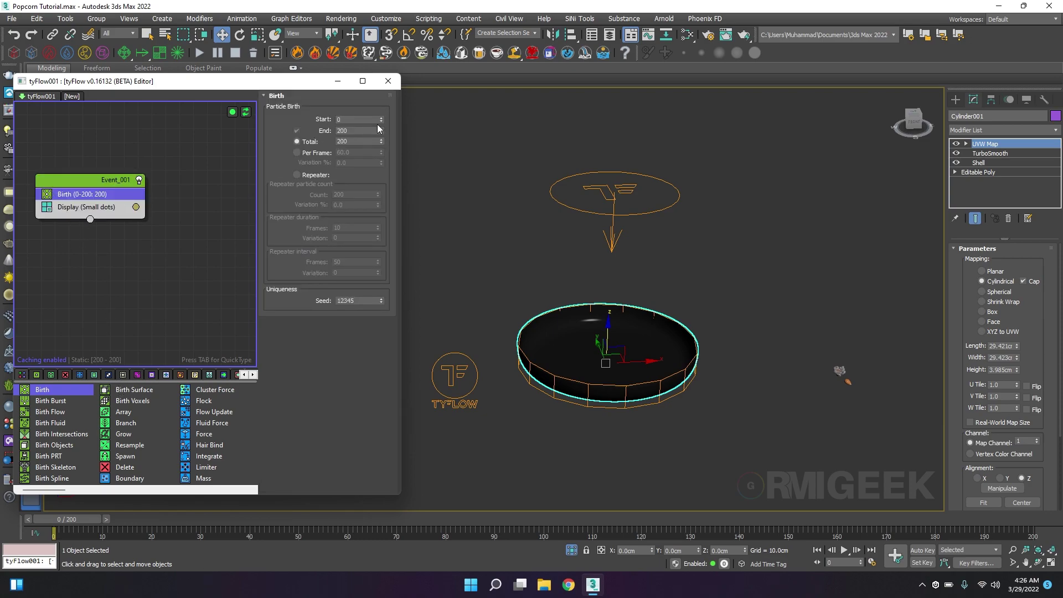
mouse_move(79, 425)
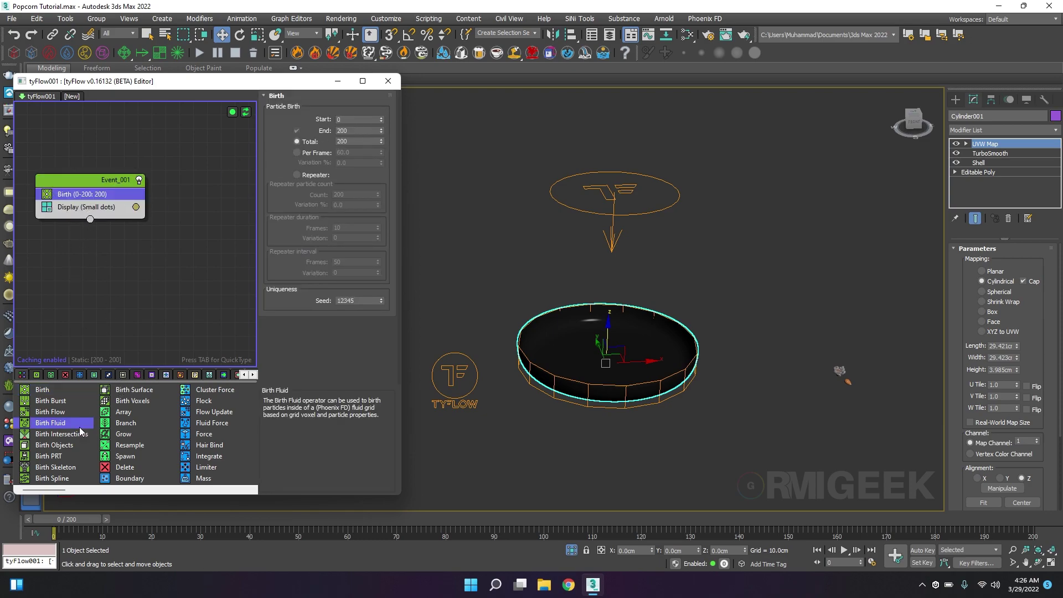
scroll(79, 427, down, 1)
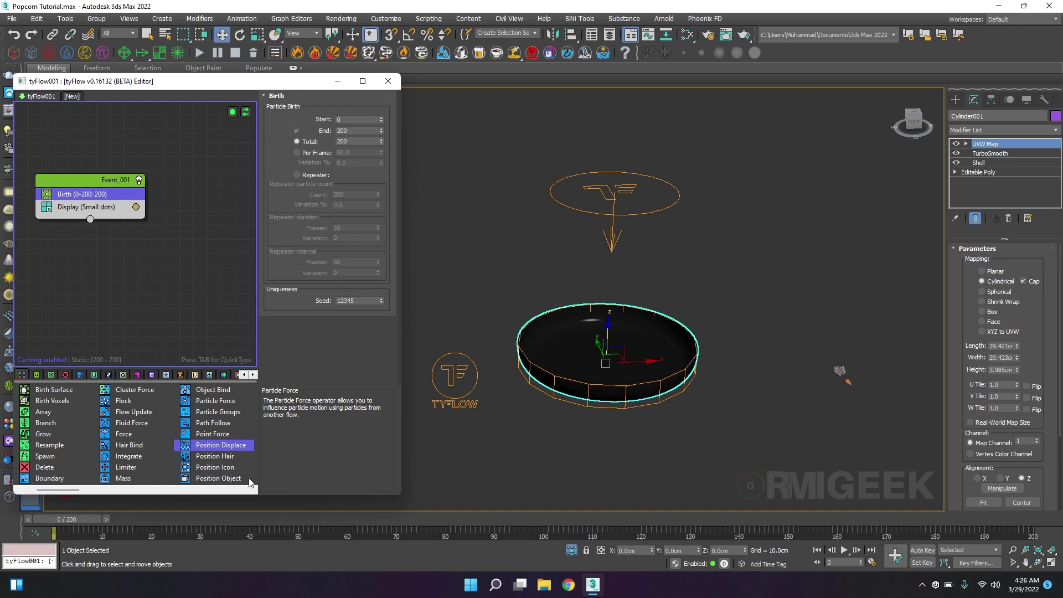
drag(214, 467, 96, 343)
drag(73, 200, 74, 201)
click(305, 226)
click(600, 196)
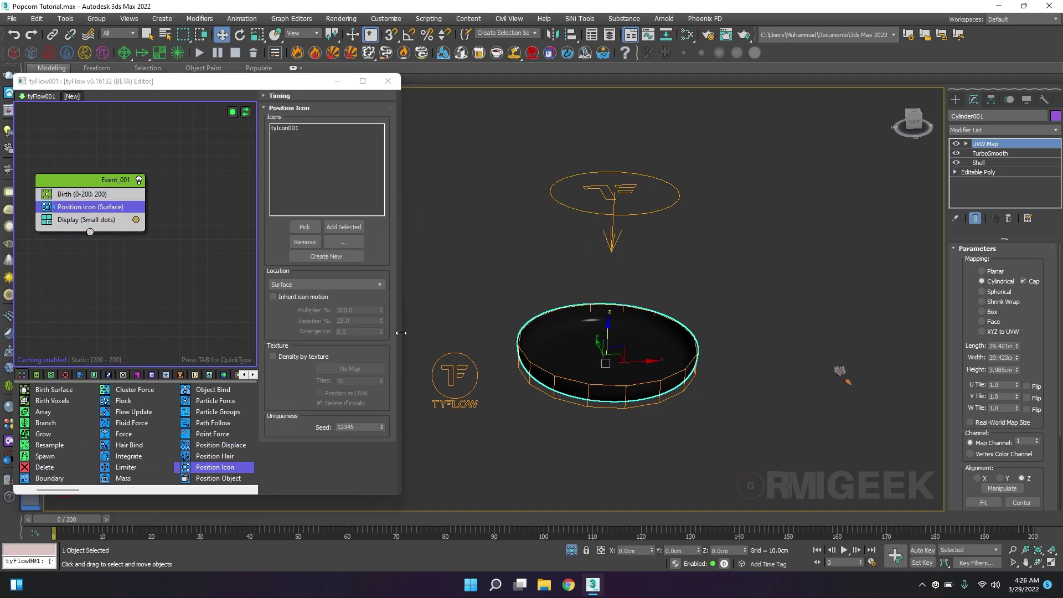
Set the Display operator's type to Geometry and preview particles at frame 185.
click(83, 219)
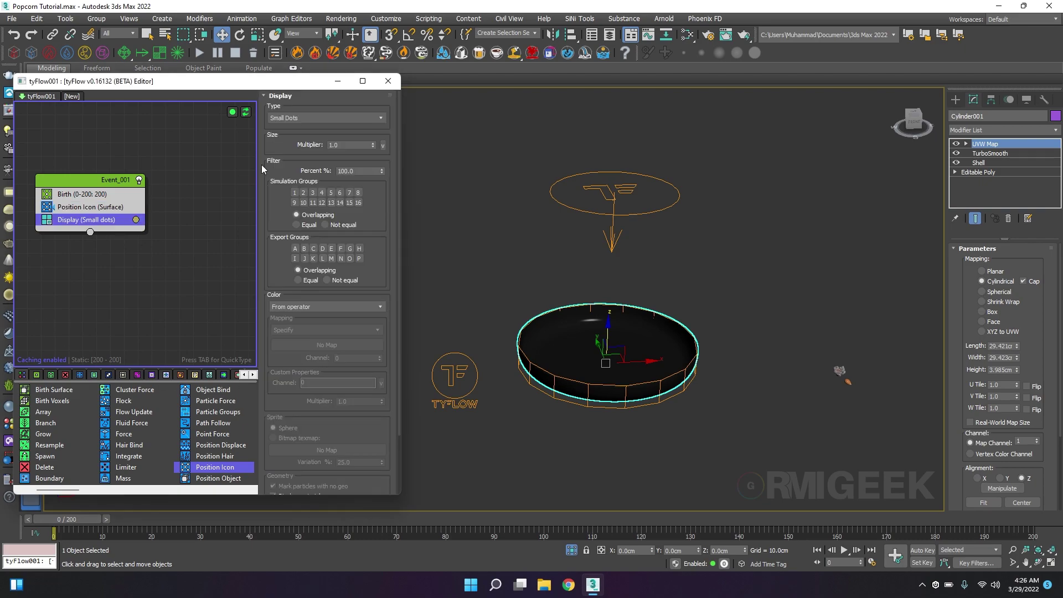
click(325, 118)
click(290, 172)
drag(80, 519, 1041, 519)
Select the tyIcon001 emitter and return the timeline to frame 0.
key(w)
drag(422, 103, 419, 102)
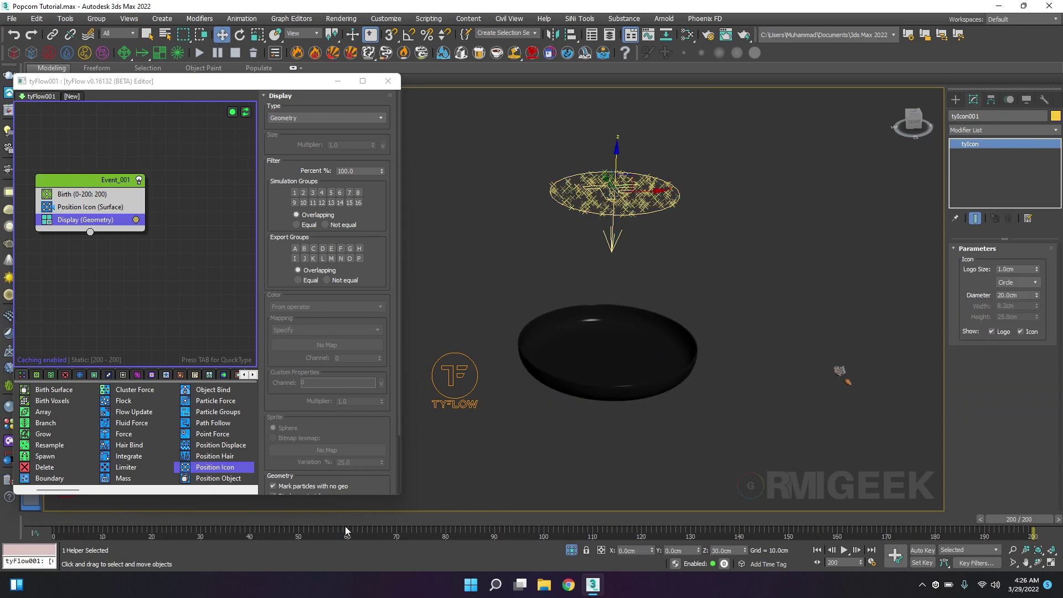
drag(188, 523, 67, 520)
drag(145, 434, 150, 429)
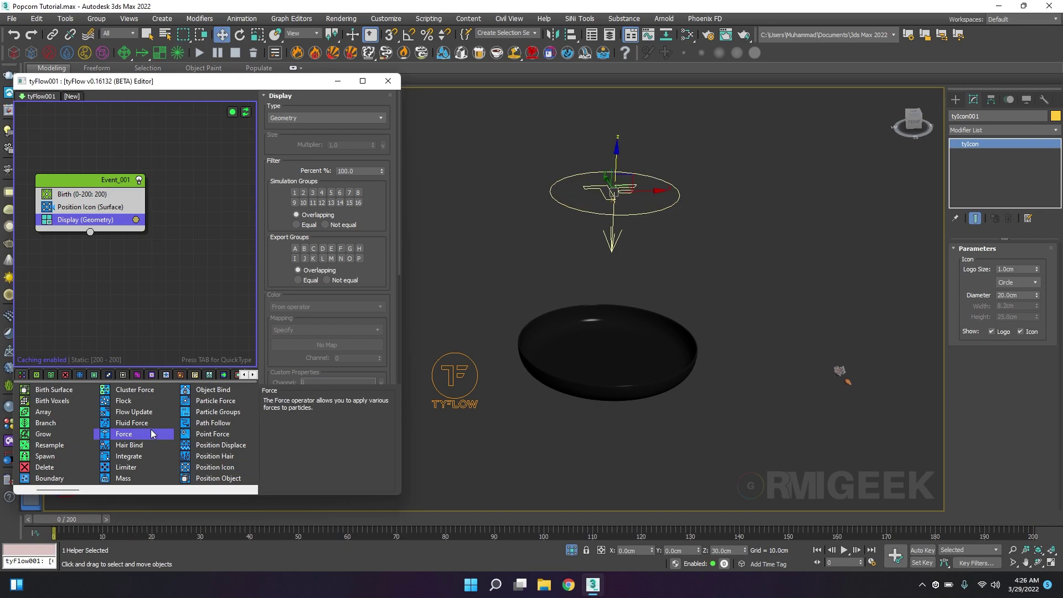
scroll(151, 431, down, 5)
scroll(150, 430, up, 2)
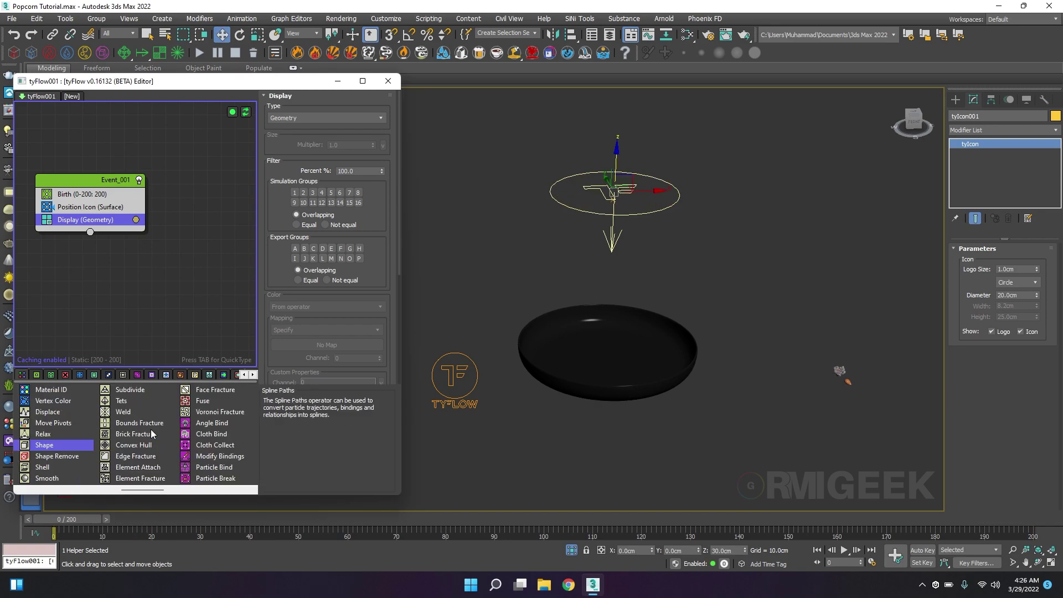
Add a Shape operator using corn_Sphere instead of the default triangle, previewing at frame 103.
drag(48, 446, 76, 260)
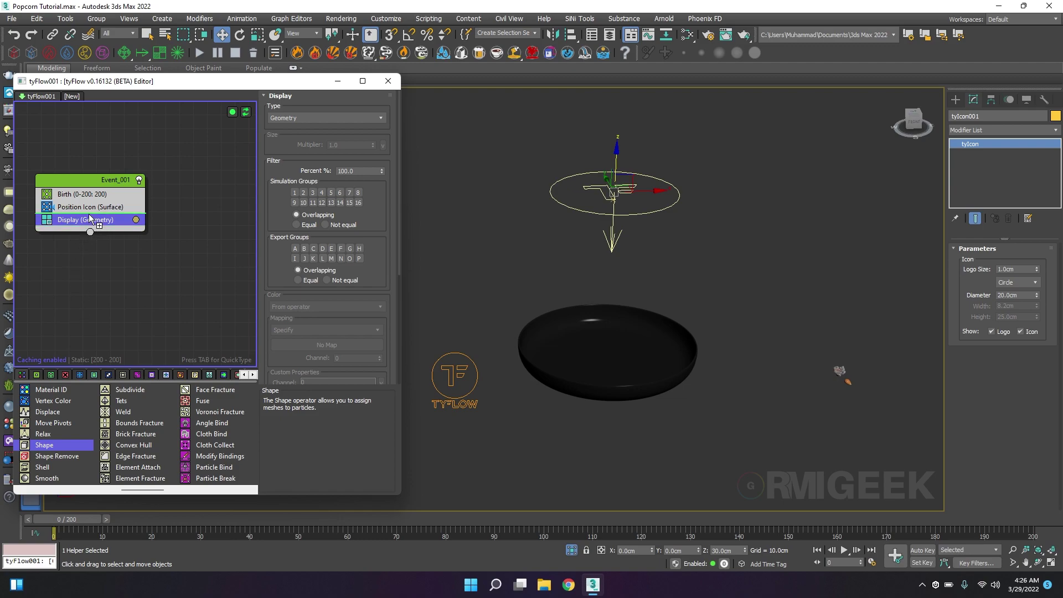
drag(89, 217, 90, 218)
click(305, 282)
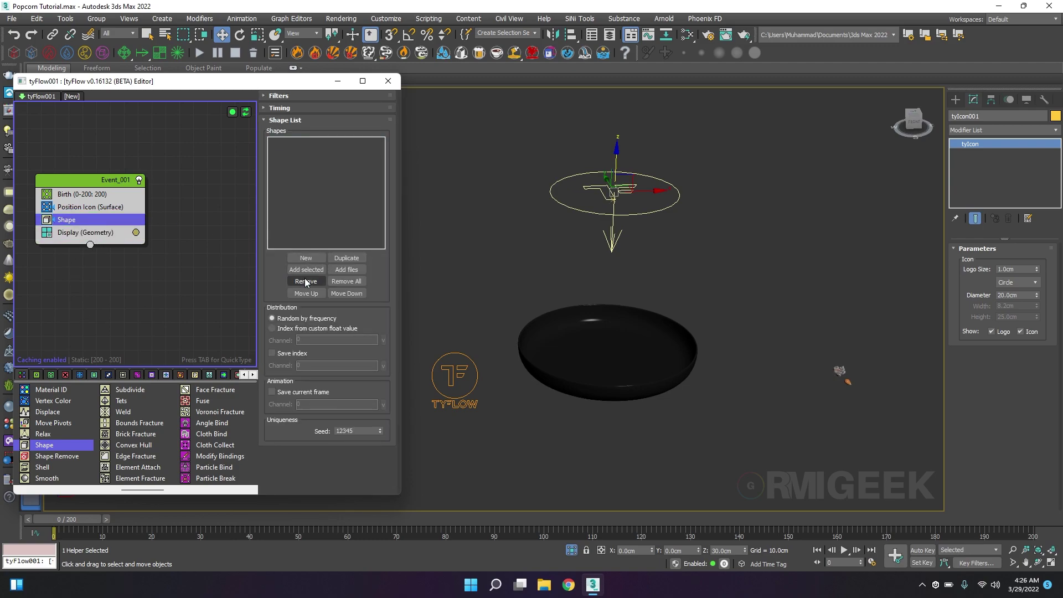
click(839, 372)
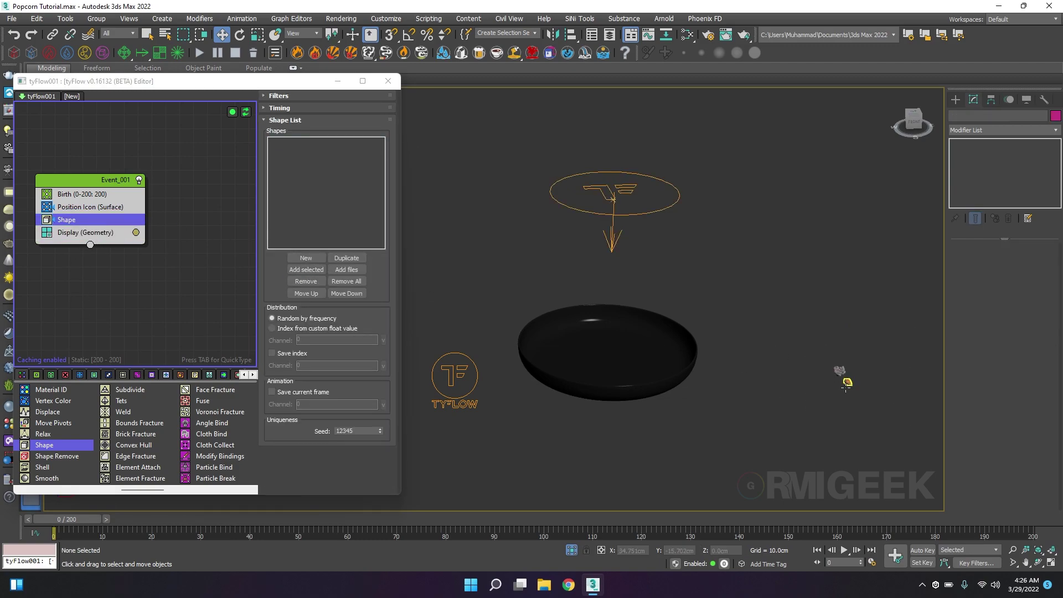
click(299, 270)
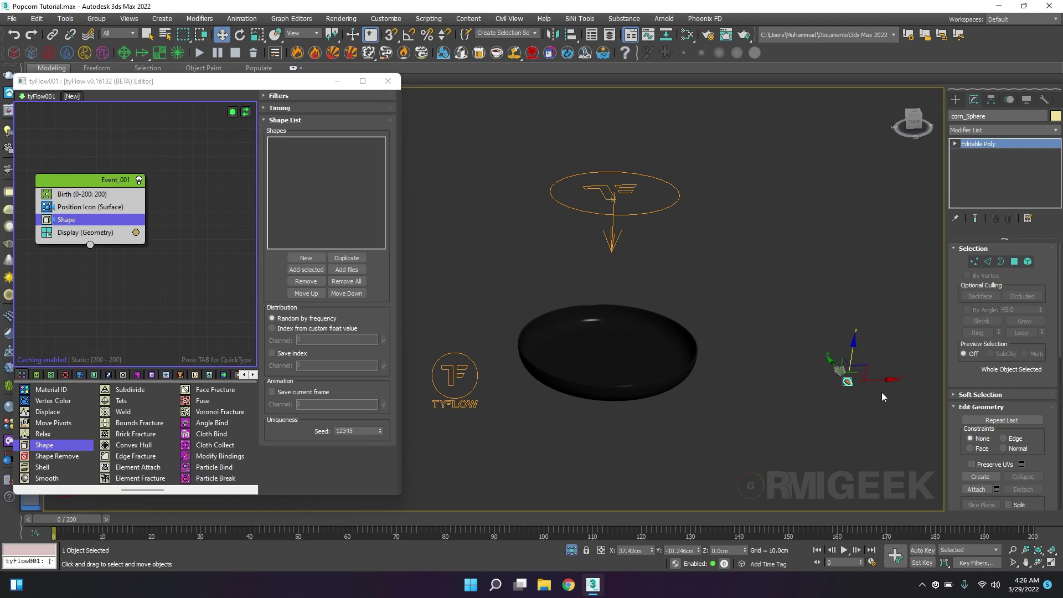
click(589, 413)
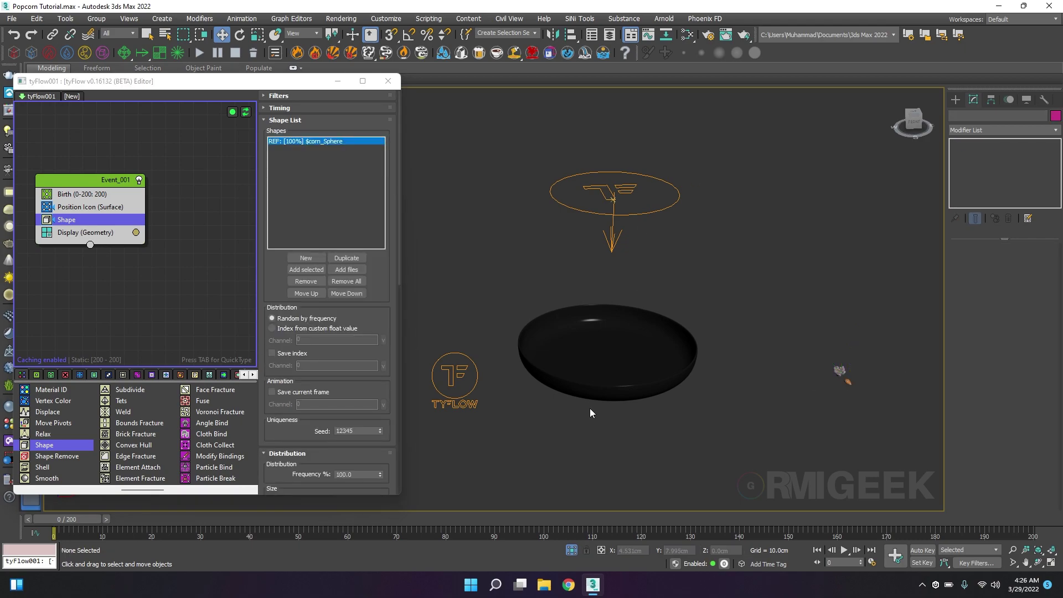
drag(90, 521, 578, 519)
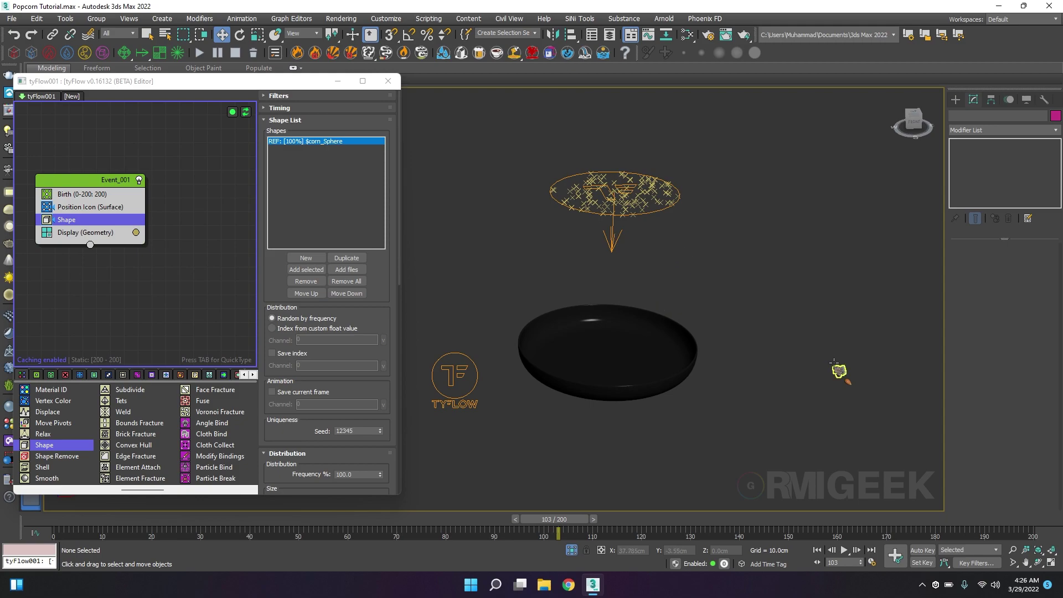
Apply Reset XForm to the selected corn_Sphere kernel.
click(851, 388)
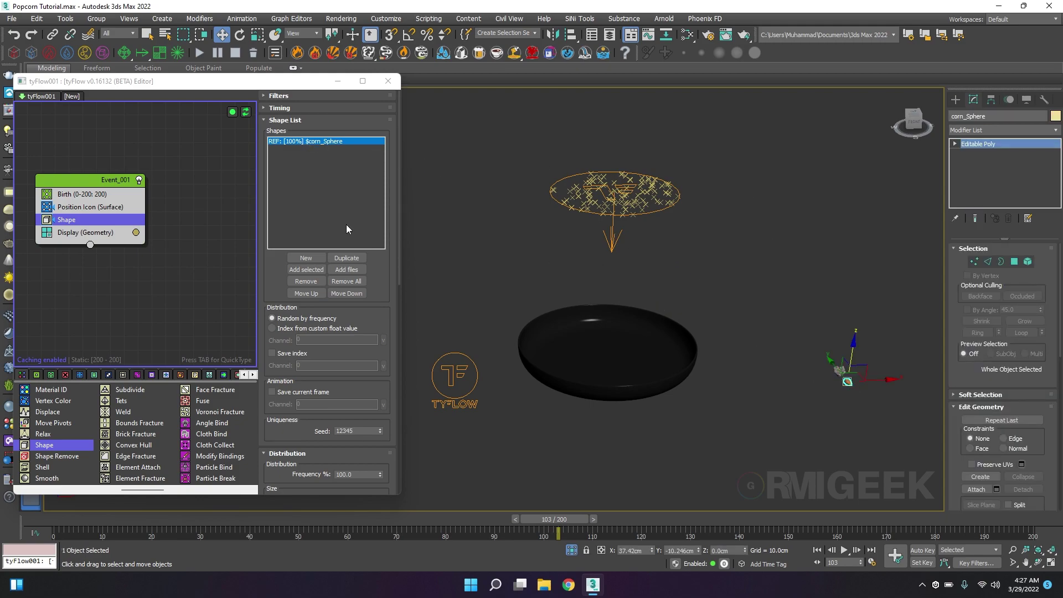
click(631, 207)
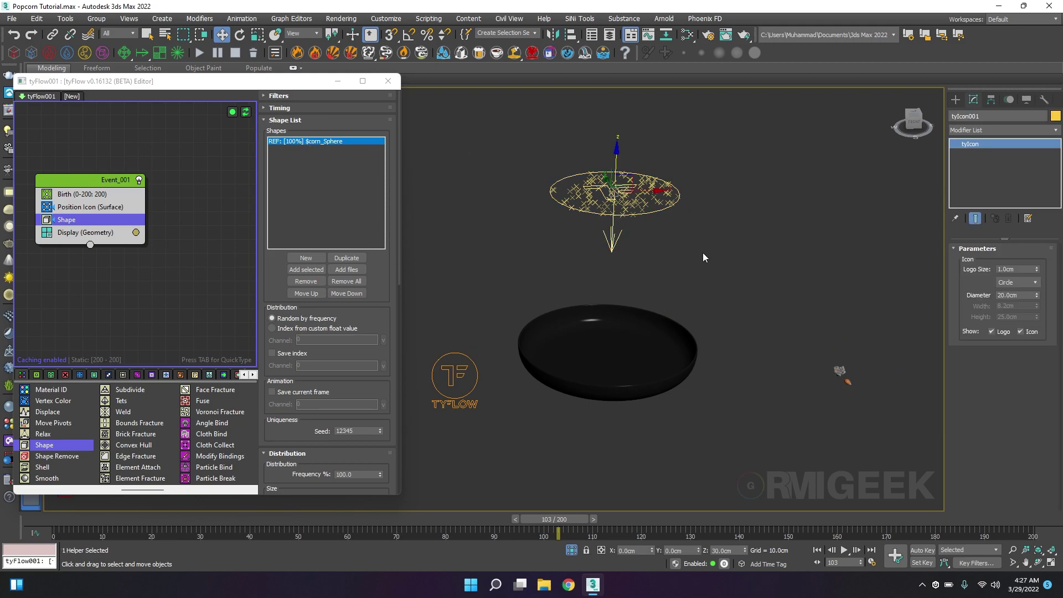
drag(790, 273, 492, 155)
drag(742, 267, 537, 171)
click(846, 381)
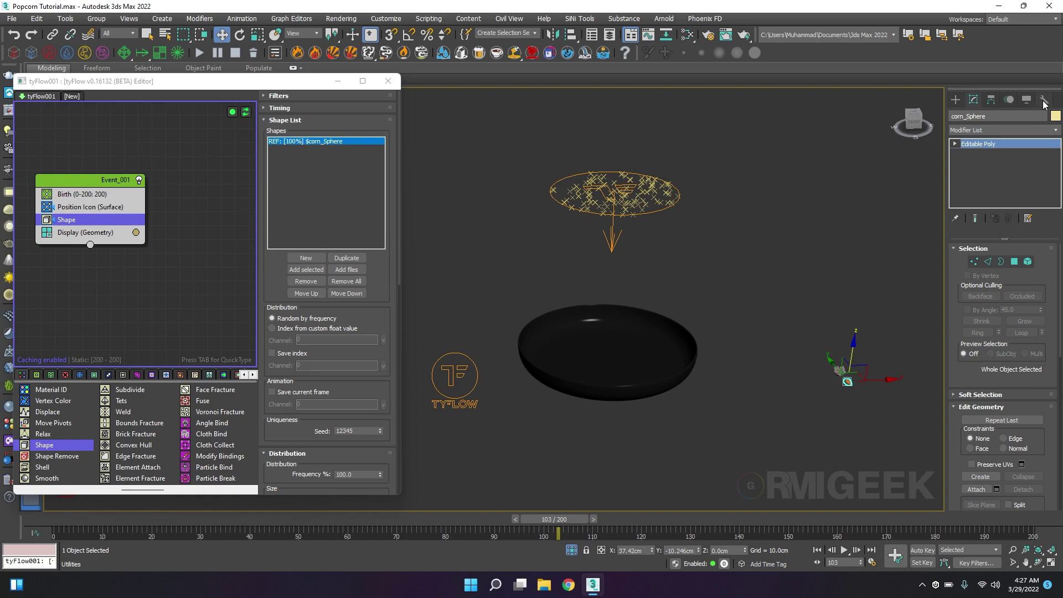
click(1044, 101)
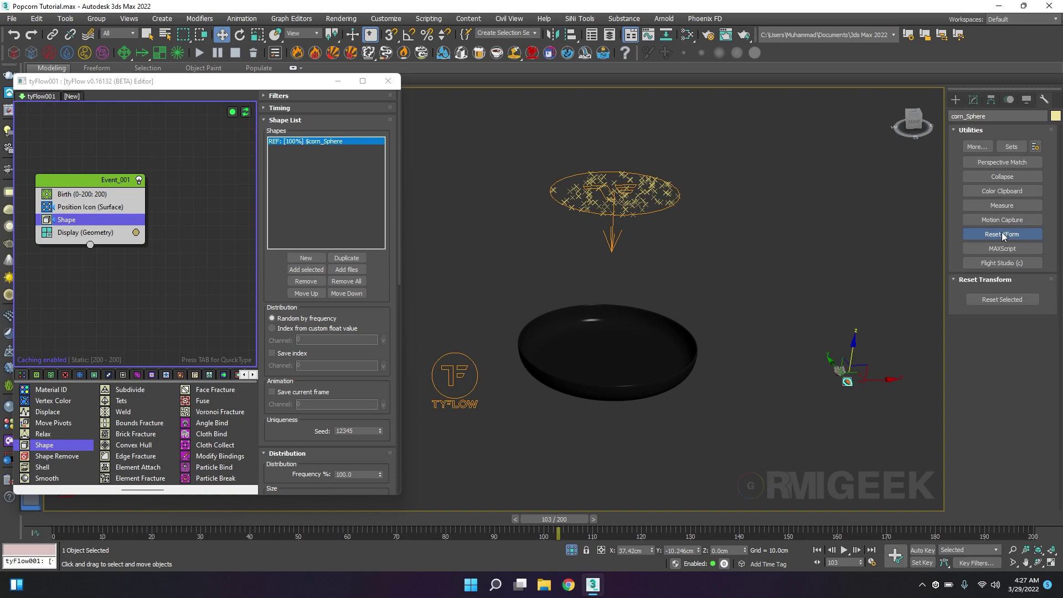
click(1003, 300)
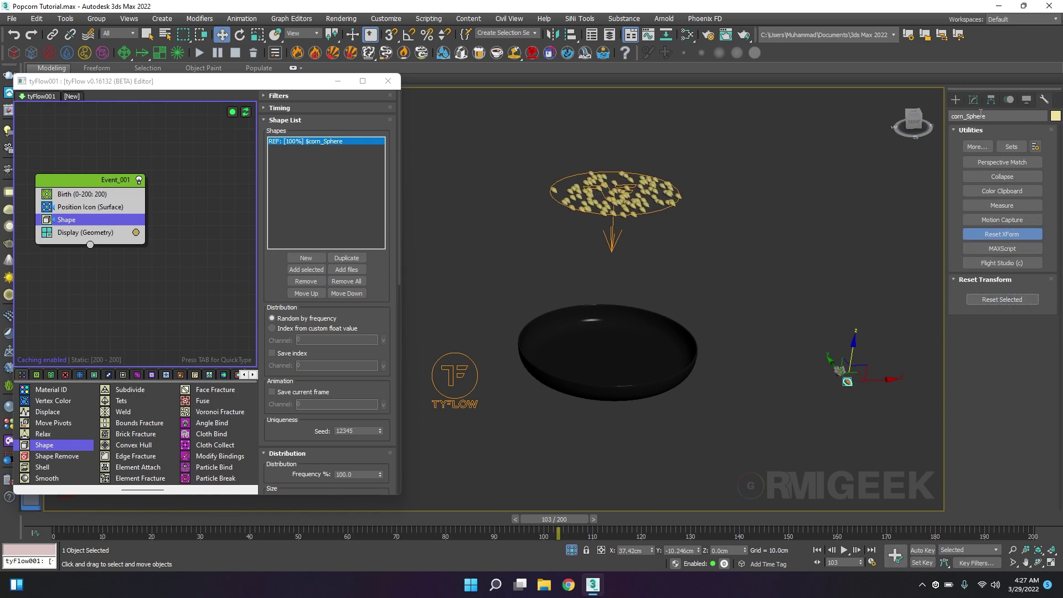
Scrub the simulation to frames 200 and 173 to inspect the kernel particles.
click(752, 214)
click(638, 205)
click(731, 253)
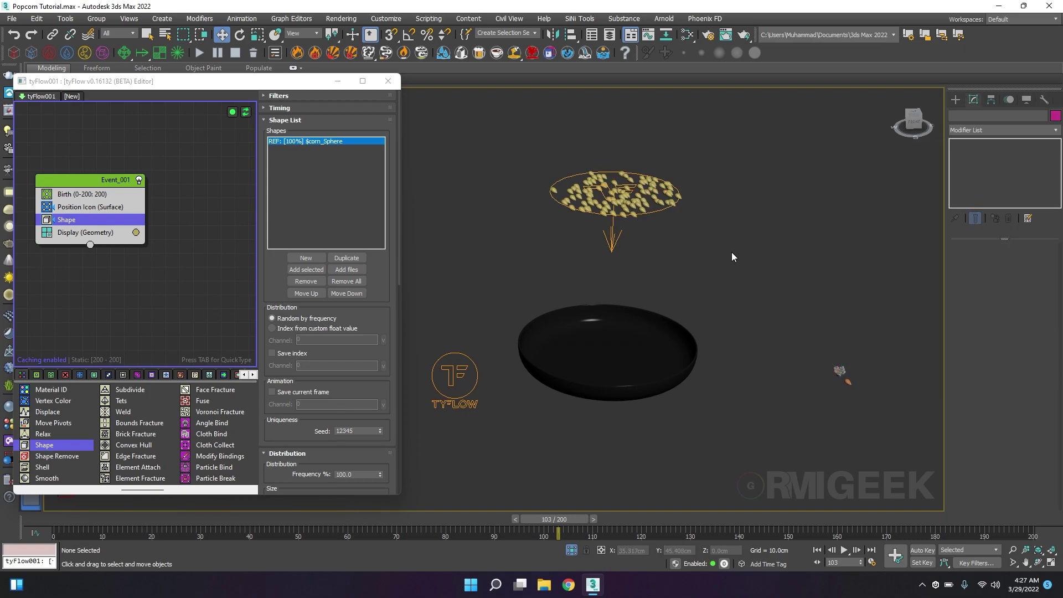
scroll(625, 206, up, 3)
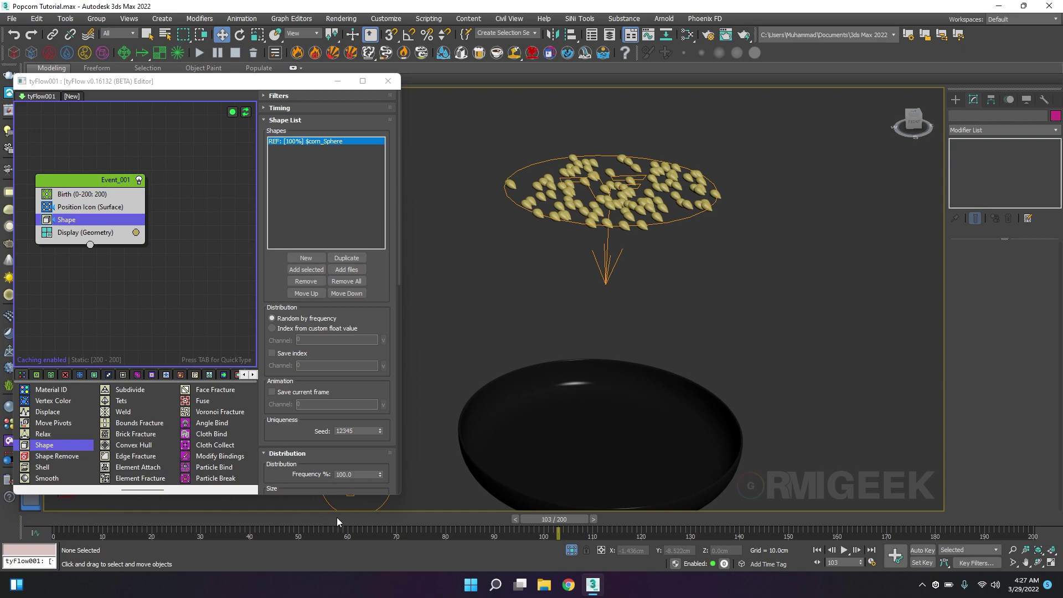
drag(536, 525, 1052, 527)
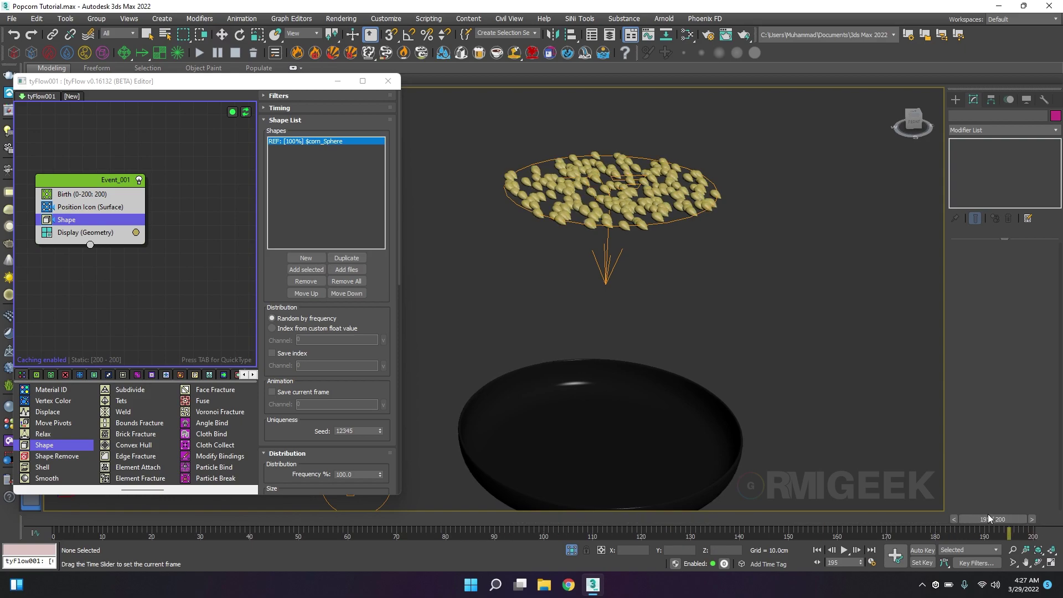
drag(987, 513, 209, 459)
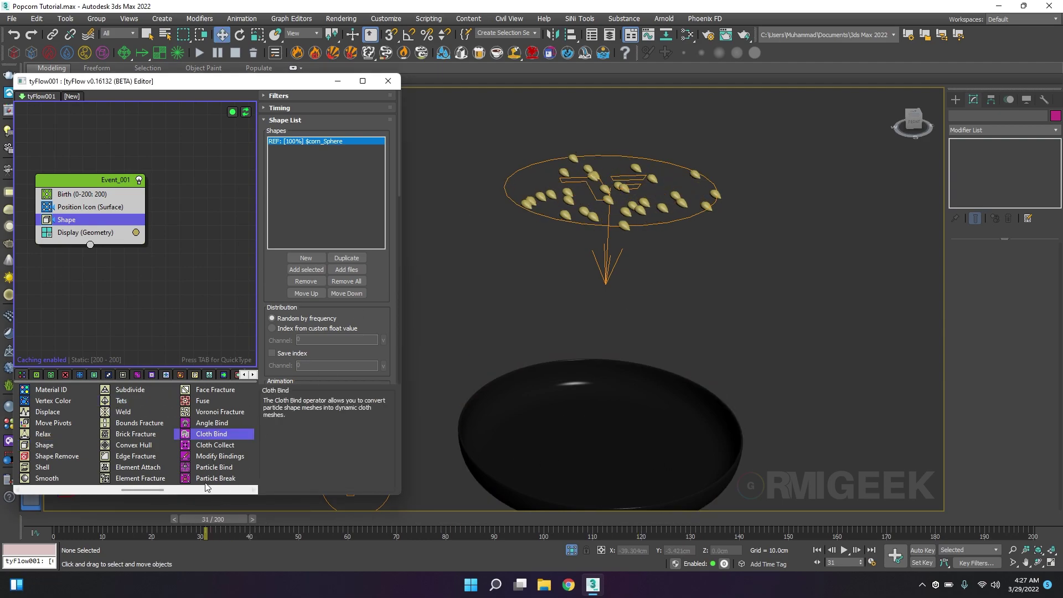
scroll(206, 487, down, 1)
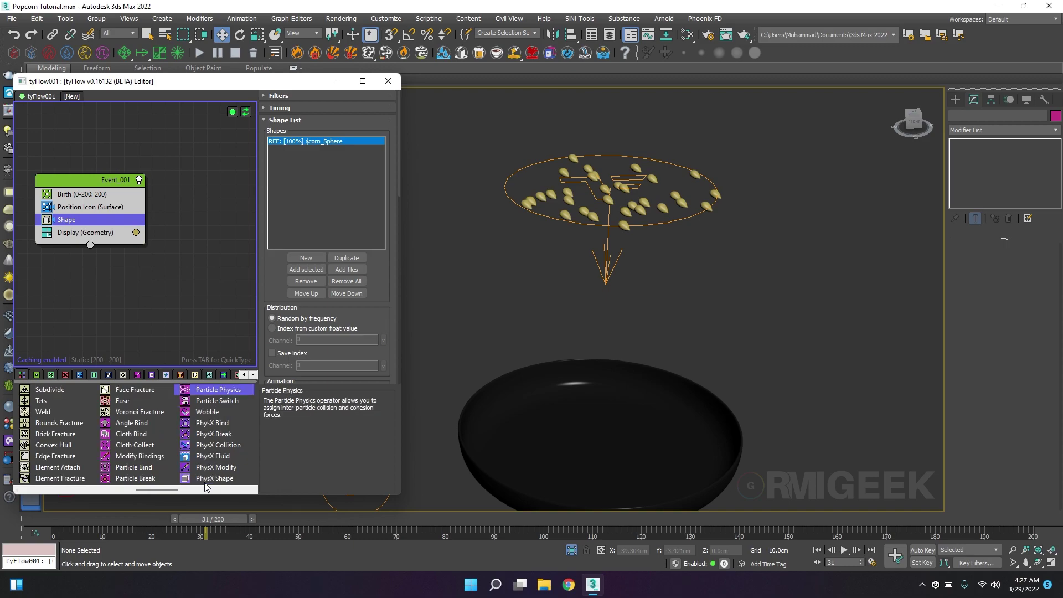
Add a PhysX Shape operator to Event_001 and scrub to frame 185 to see settled kernels.
mouse_move(224, 479)
mouse_down()
mouse_move(70, 211)
mouse_move(83, 226)
mouse_up()
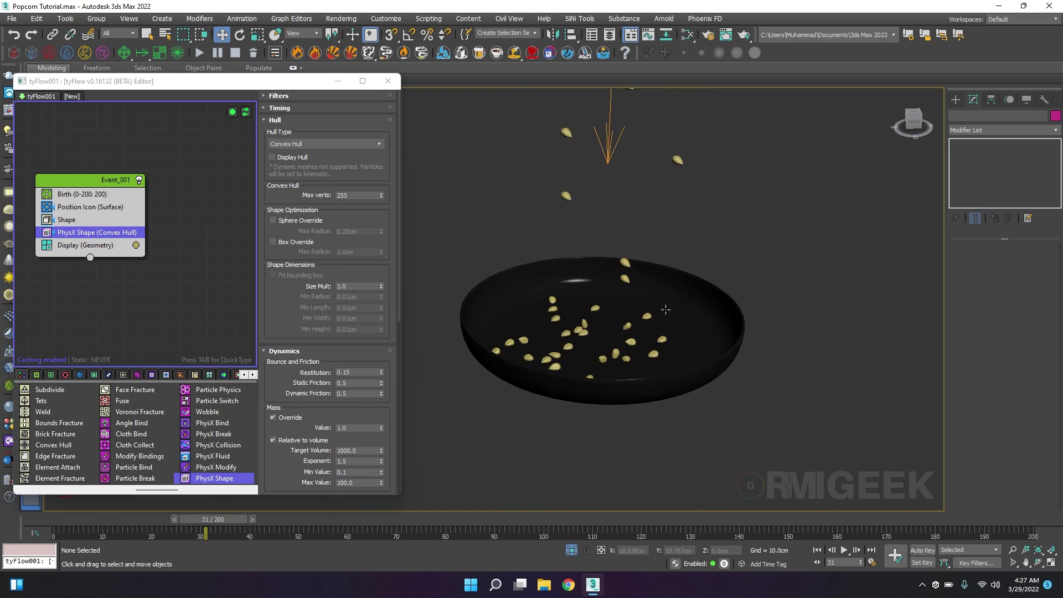
drag(230, 530, 583, 525)
middle_drag(658, 391, 668, 457)
drag(567, 519, 129, 523)
Set the Birth operator's End to 10, keeping 200 particles, and check frame 12.
click(101, 194)
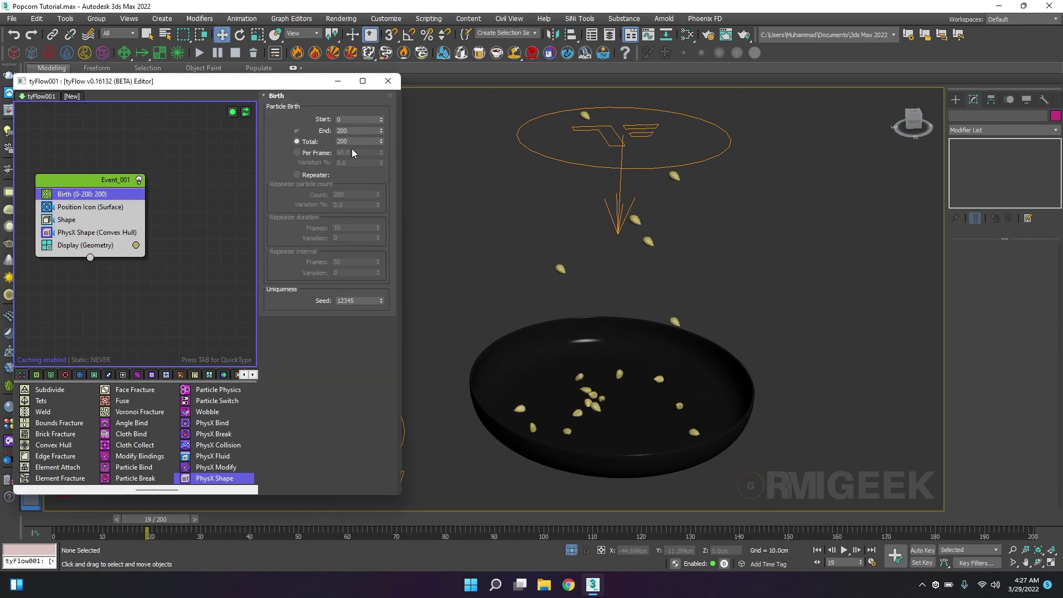
text(10)
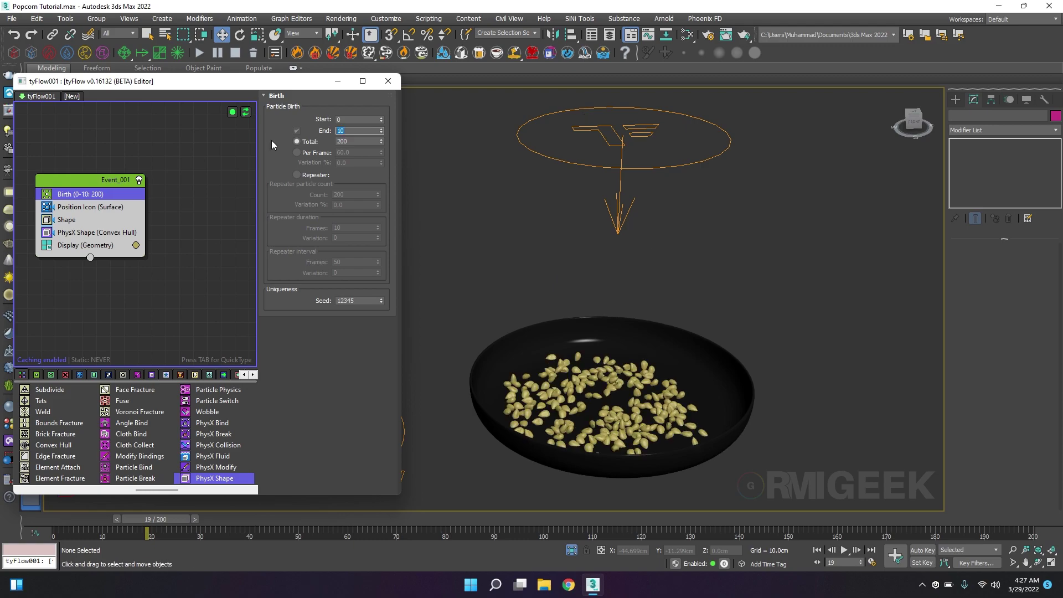
click(360, 141)
drag(167, 516, 111, 512)
key(w)
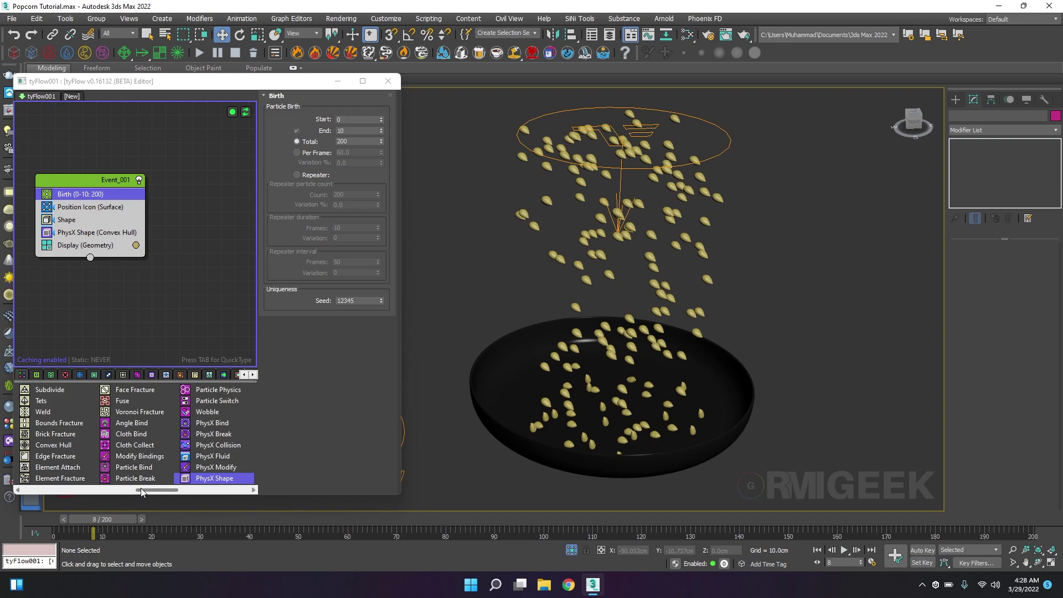
drag(140, 490, 97, 489)
Add a Scale operator with 40% uniform scale variation.
scroll(93, 438, up, 1)
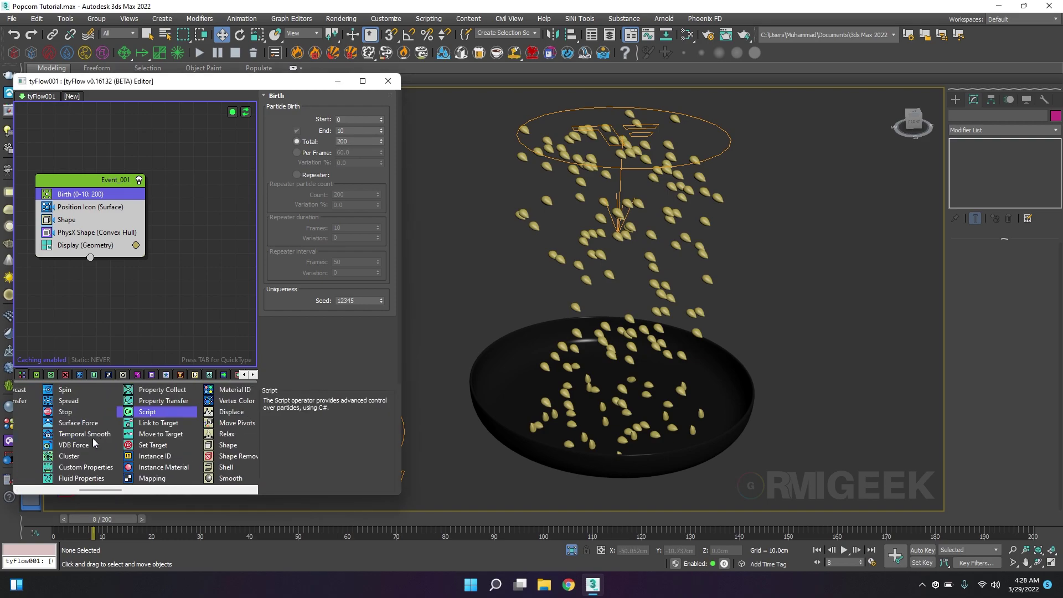
scroll(92, 437, up, 1)
drag(69, 454, 339, 172)
click(340, 256)
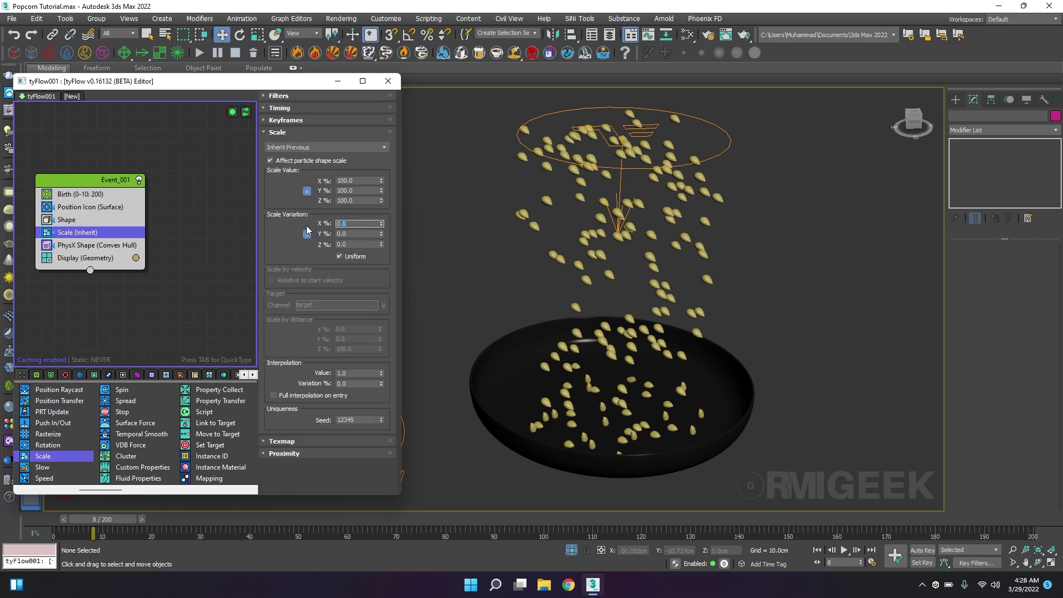
key(Return)
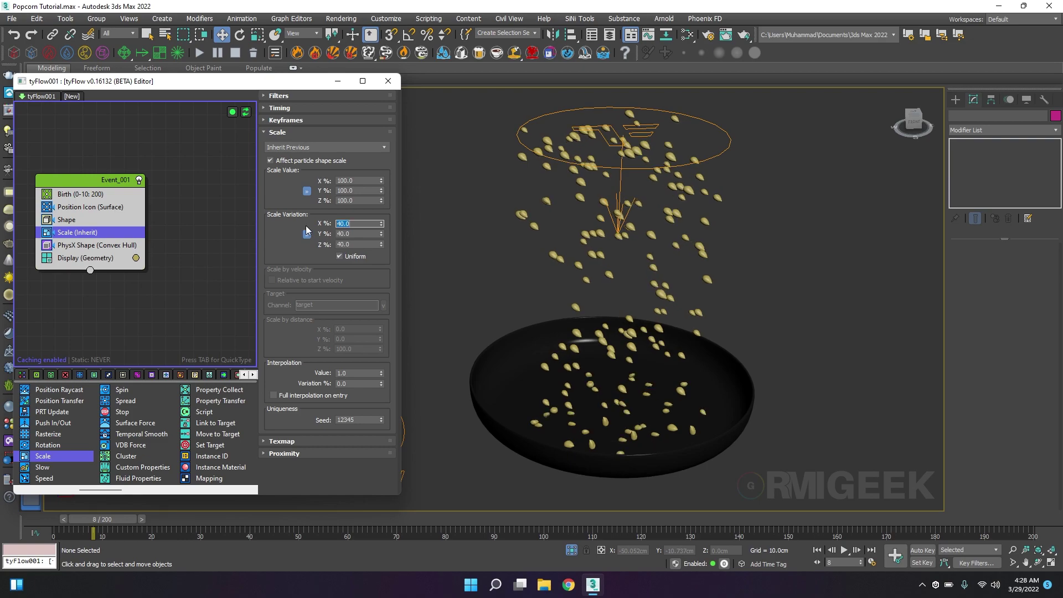
mouse_move(752, 259)
alt+middle_down()
mouse_move(739, 278)
mouse_move(742, 248)
mouse_move(746, 261)
alt+middle_up()
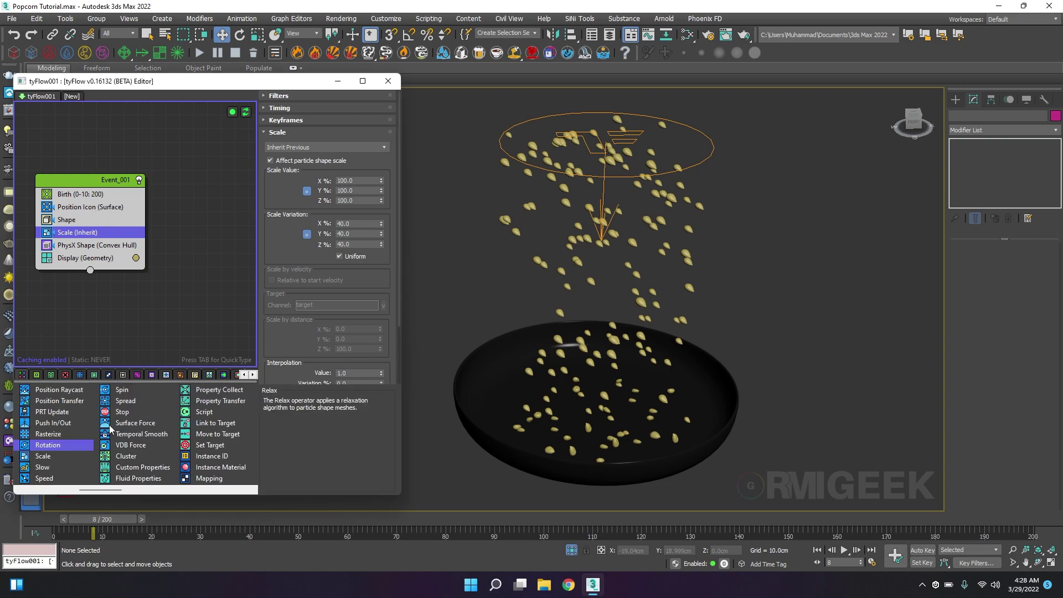
Add a Random 3D Rotation operator below Scale, then check the landing seeds in Front view.
drag(50, 445, 99, 247)
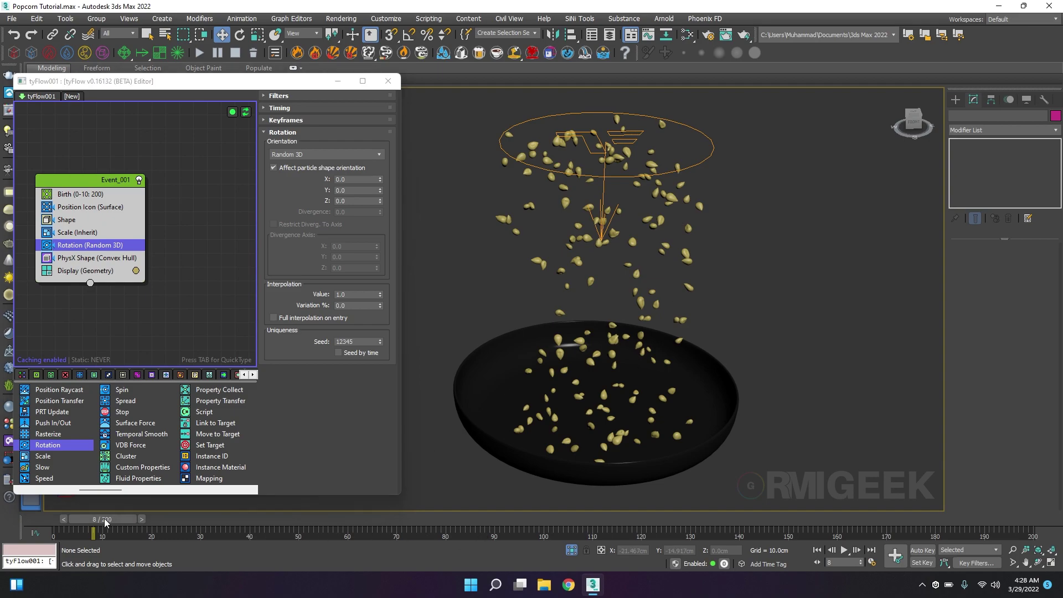
drag(104, 518, 207, 522)
scroll(555, 384, up, 5)
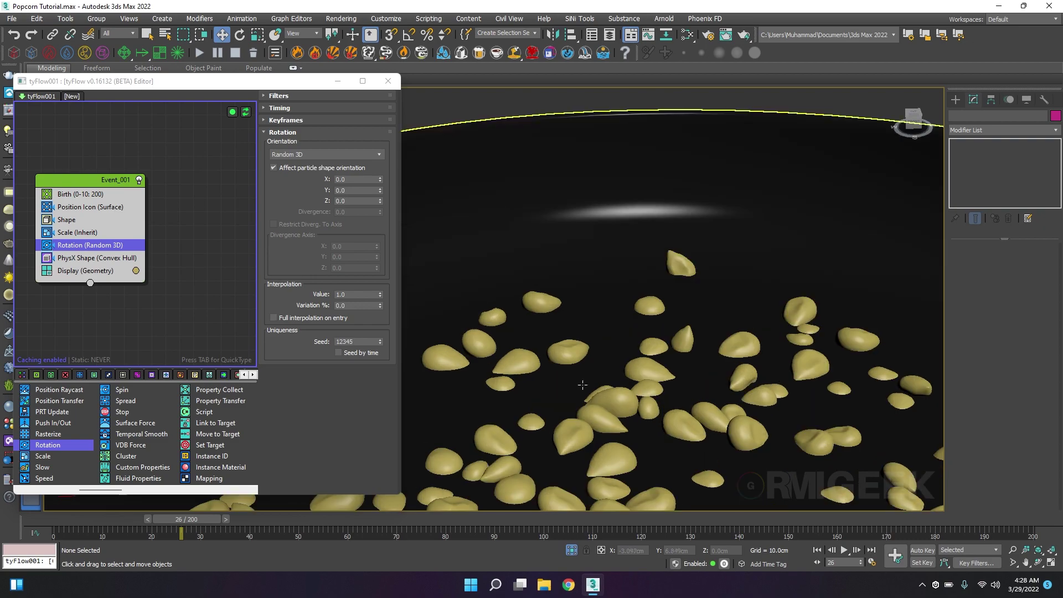
scroll(692, 364, up, 3)
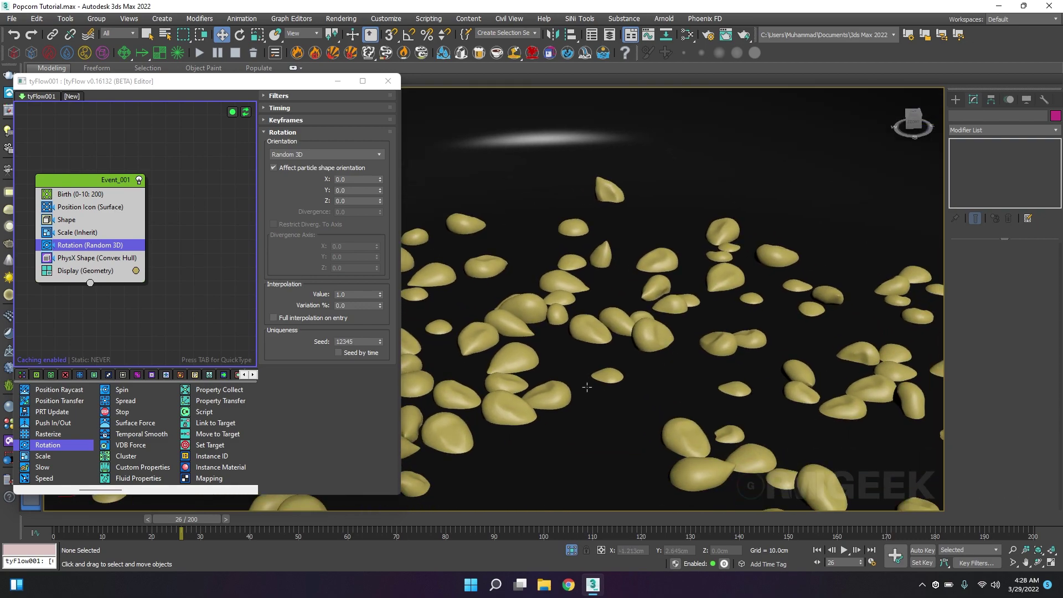
key(f)
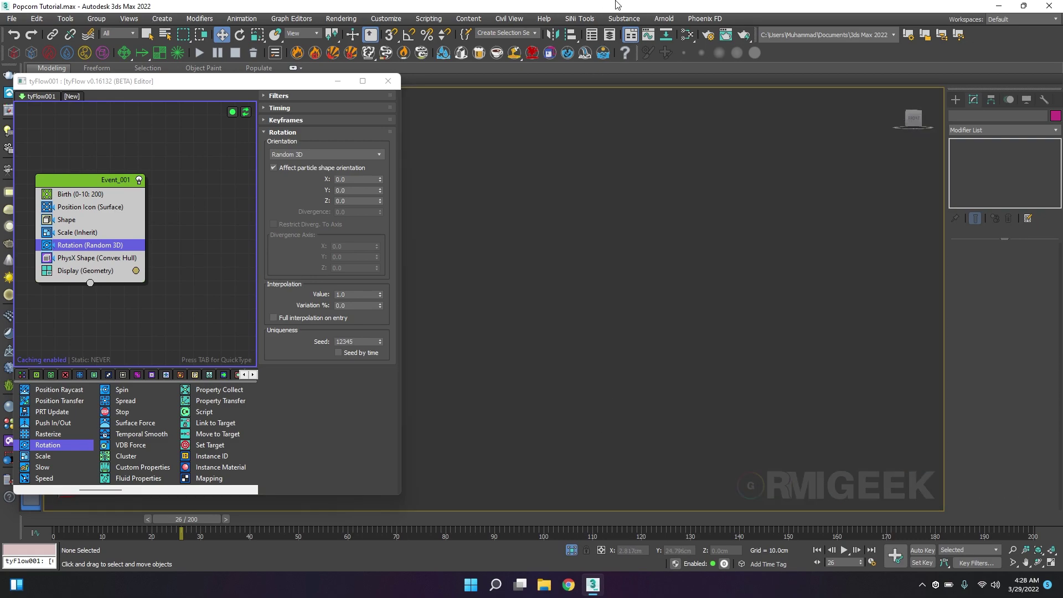
click(614, 382)
right_click(614, 382)
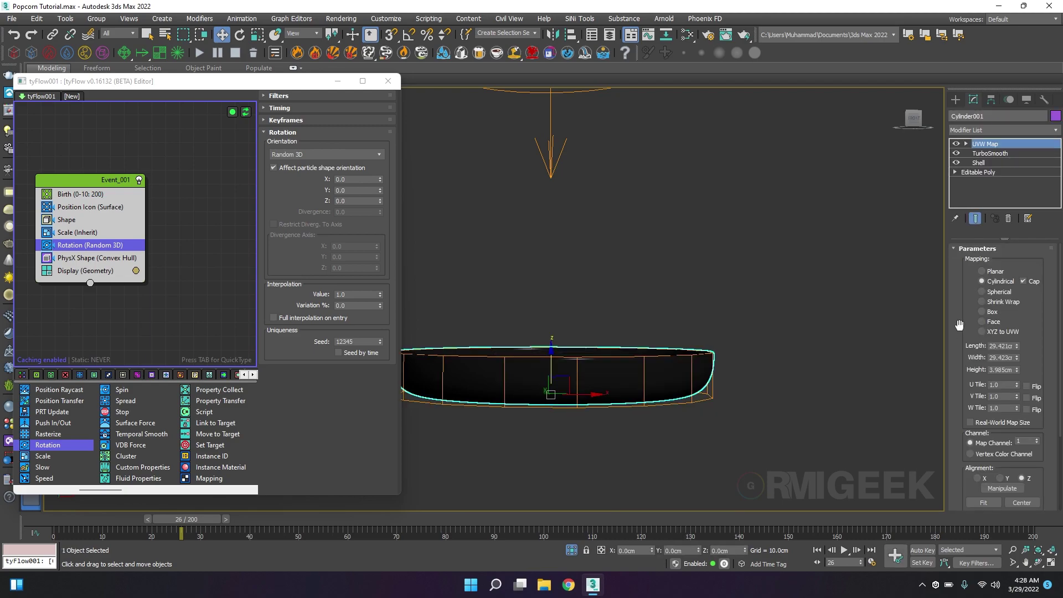
Orbit to an angled view of the bowl, undoing an accidental sideways move.
alt+middle_drag(729, 379, 775, 399)
drag(585, 388, 815, 343)
key(ctrl+z)
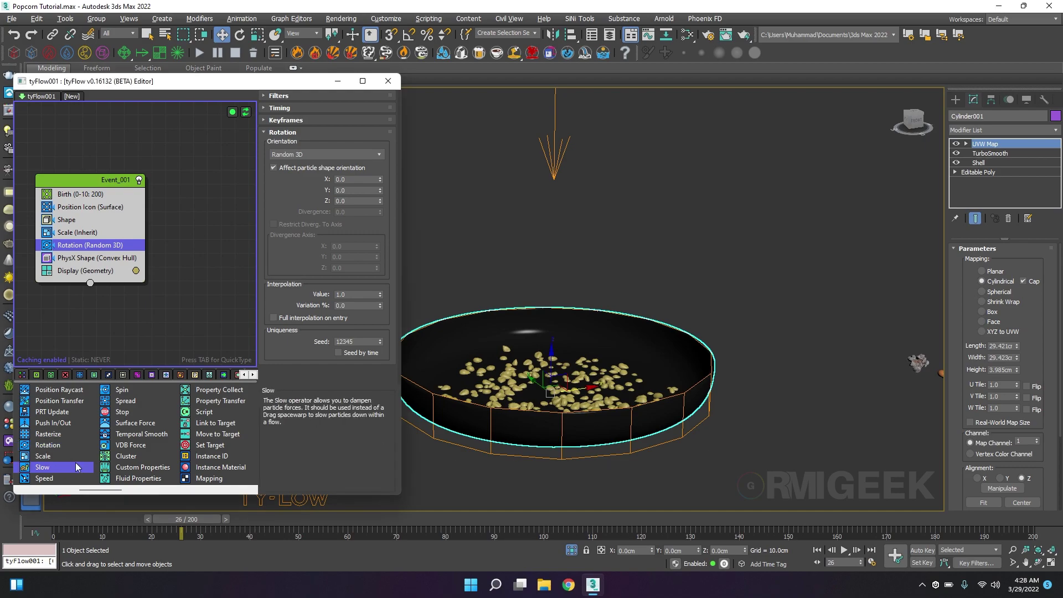
scroll(76, 467, down, 3)
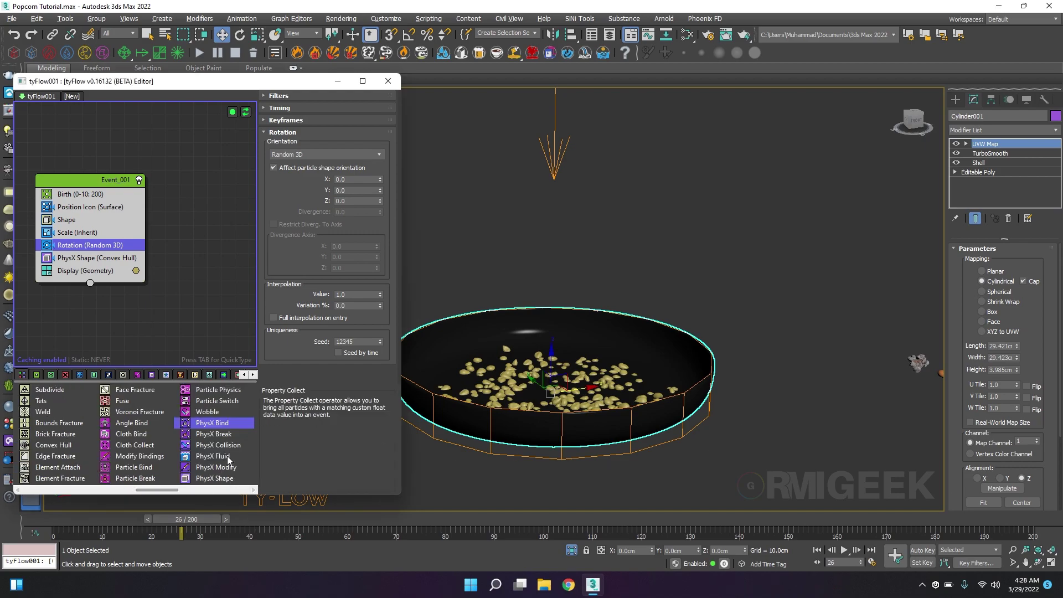
Add a PhysX Collision operator to Event_001 with Cylinder001 as the collider.
drag(229, 446, 209, 437)
drag(80, 269, 80, 270)
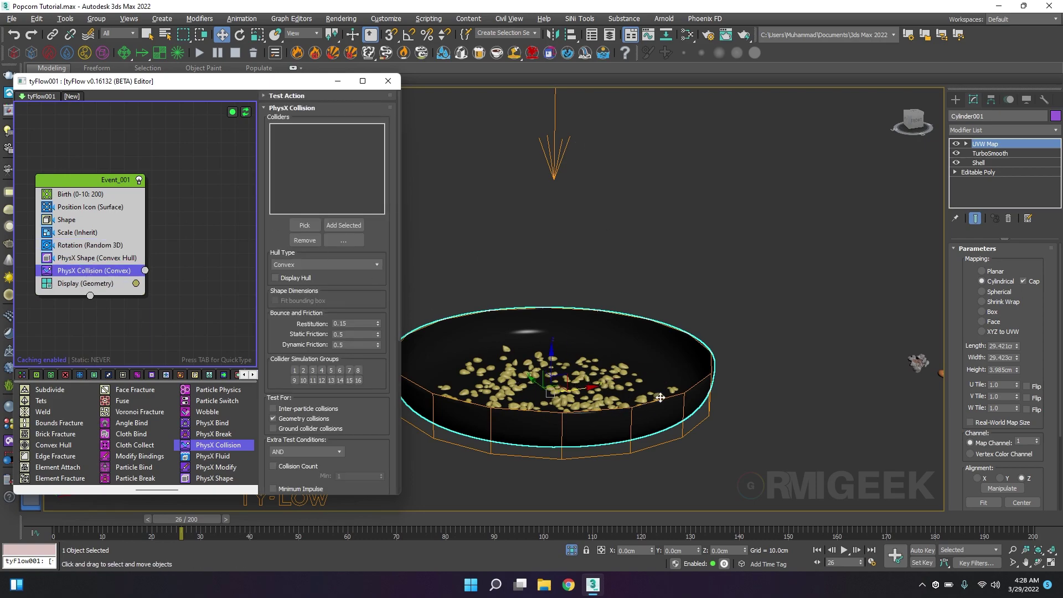
middle_drag(701, 362, 742, 384)
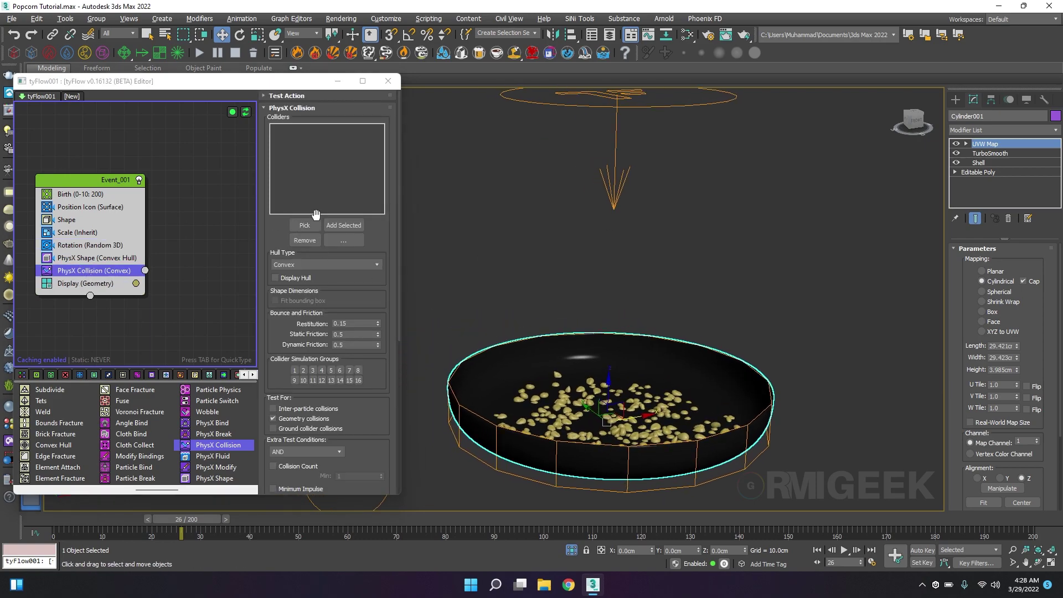
click(305, 225)
click(727, 363)
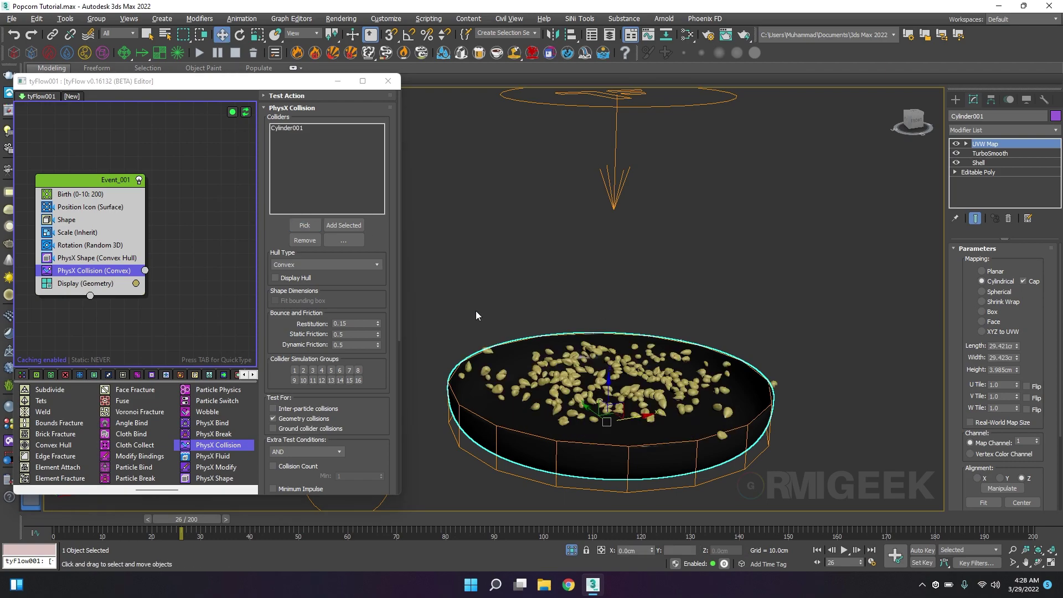
alt+middle_drag(665, 393, 680, 377)
scroll(579, 390, up, 4)
alt+middle_drag(588, 396, 591, 330)
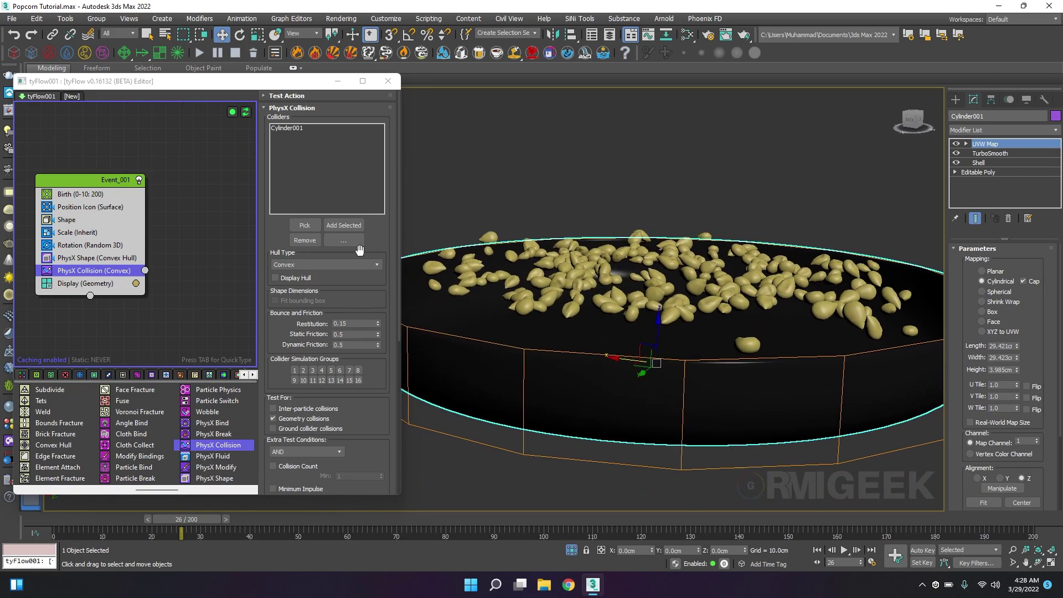
Set the collision Hull Type to Mesh and replay the seed fall from frame 0 to 21.
click(295, 266)
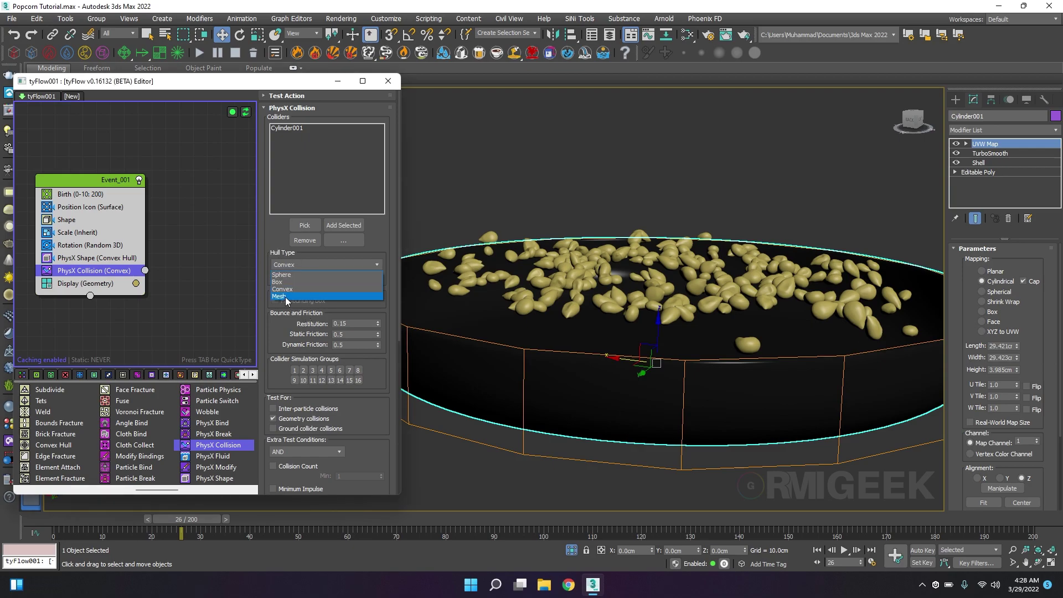
click(287, 299)
alt+middle_drag(671, 312, 686, 365)
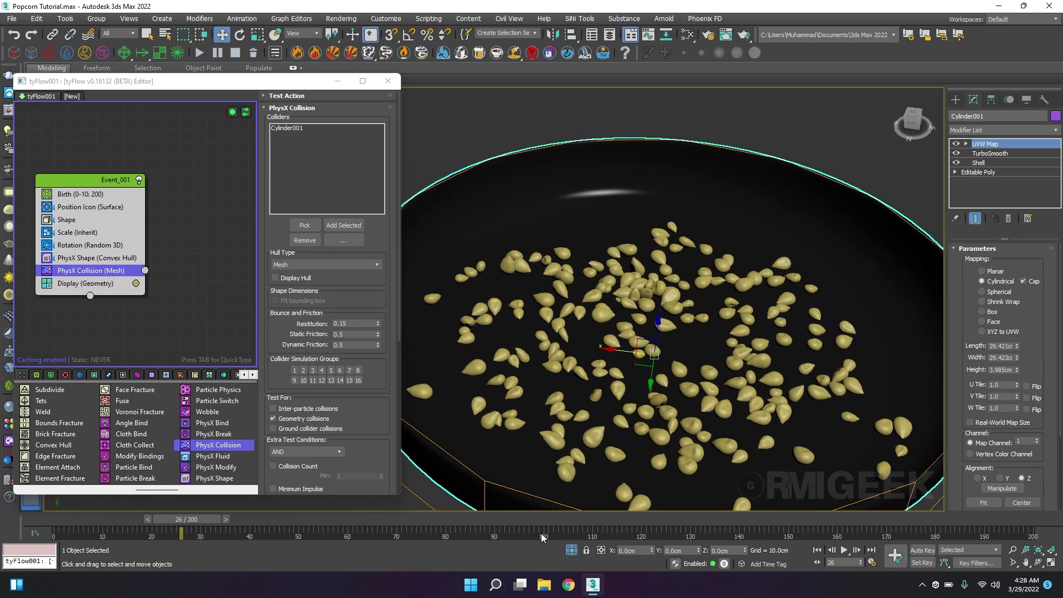
drag(207, 524, 181, 521)
click(159, 346)
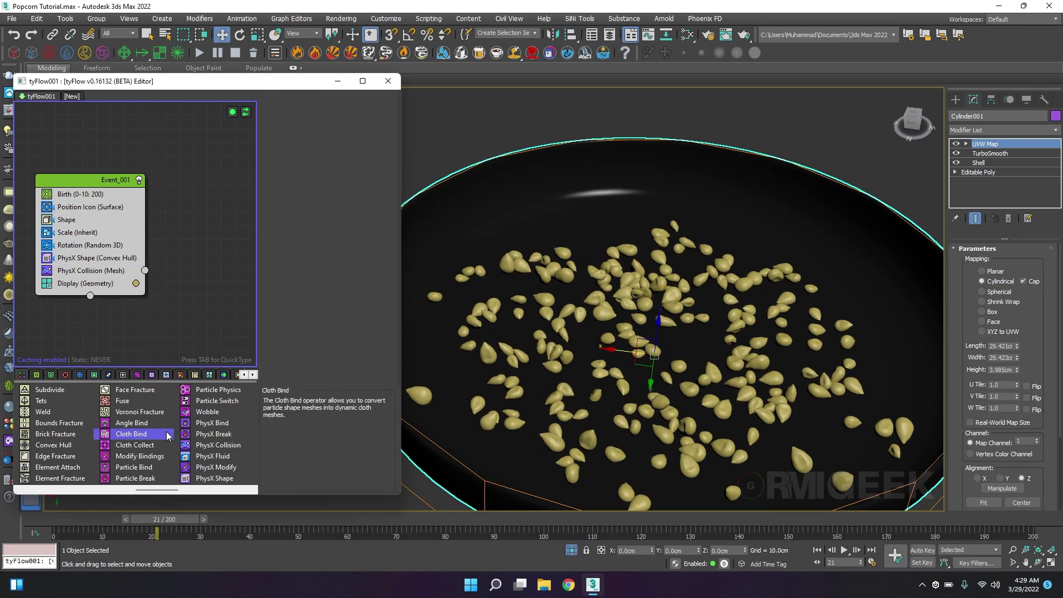
Advance the timeline to frame 25 and pan the view across the bowl.
drag(170, 520, 194, 521)
key(w)
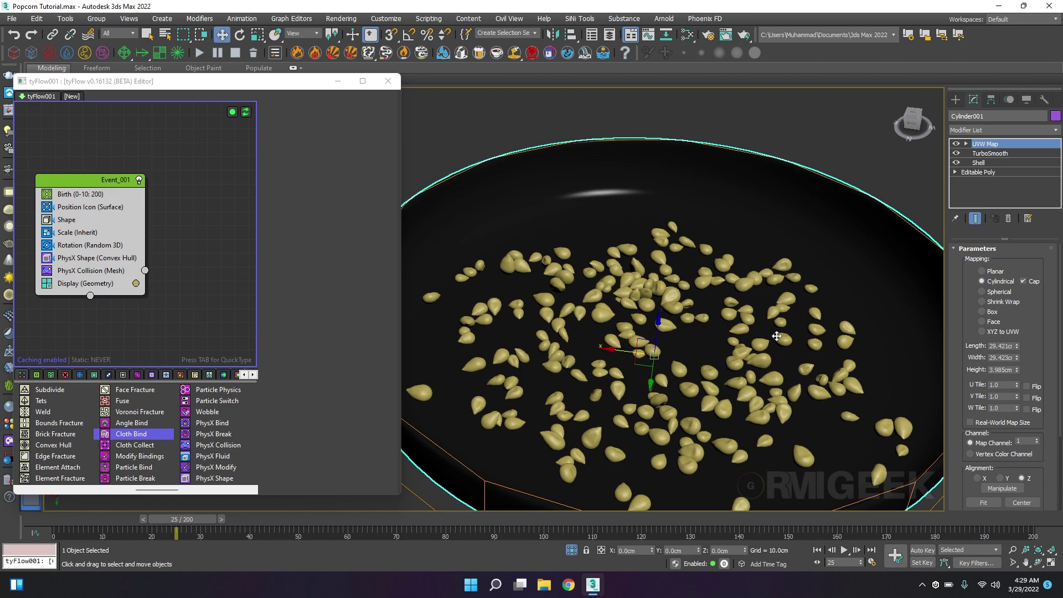
middle_drag(737, 356, 695, 329)
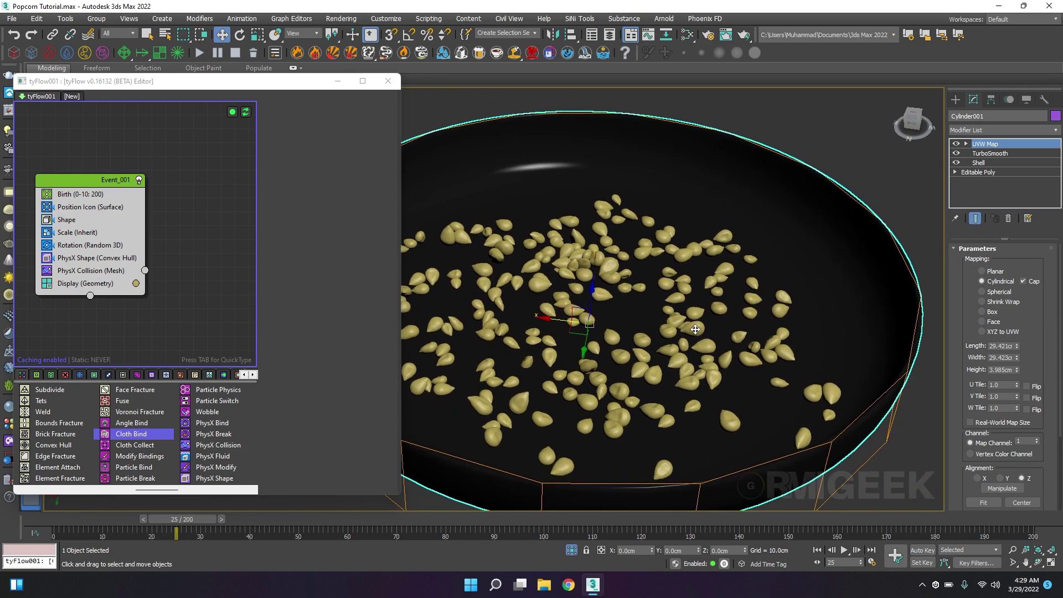
Add a Time Test to Event_001 testing Particle Age greater or equal to 25, variation 1.
mouse_move(193, 461)
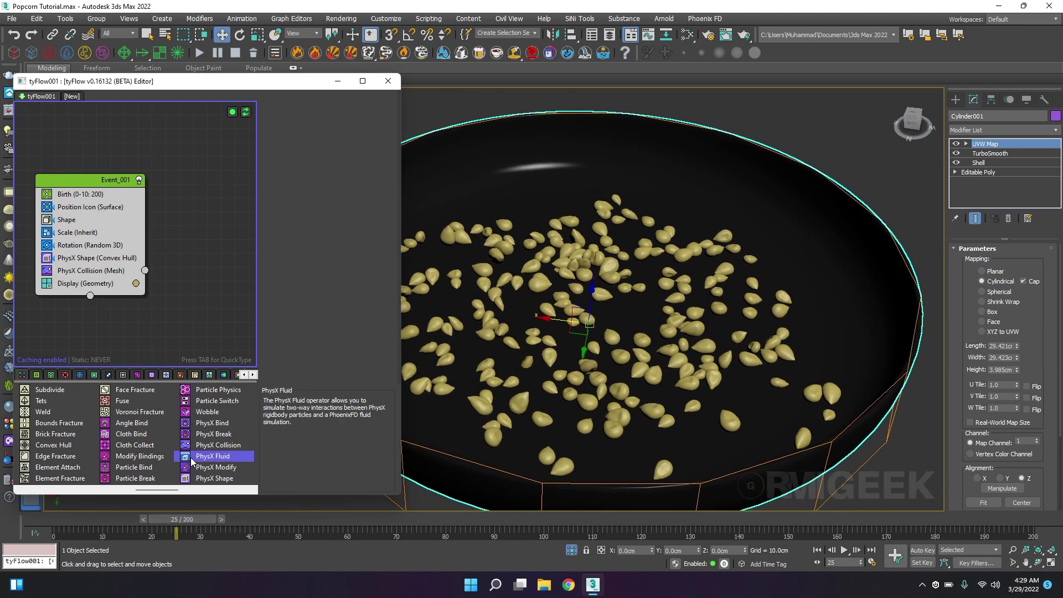
scroll(193, 461, right, 2)
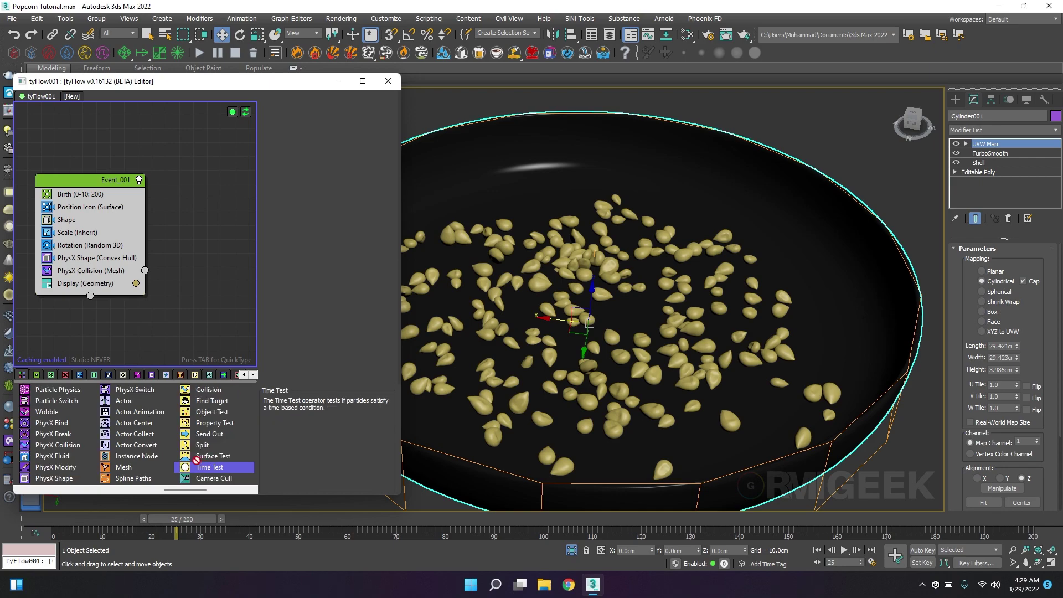
drag(196, 460, 106, 276)
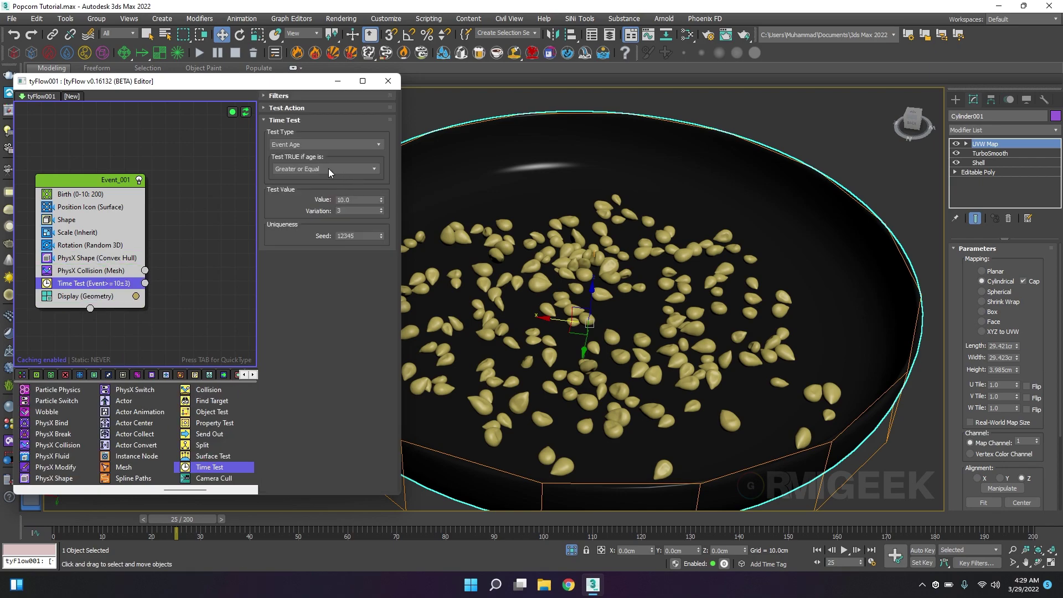
click(310, 169)
click(310, 202)
click(318, 141)
click(289, 154)
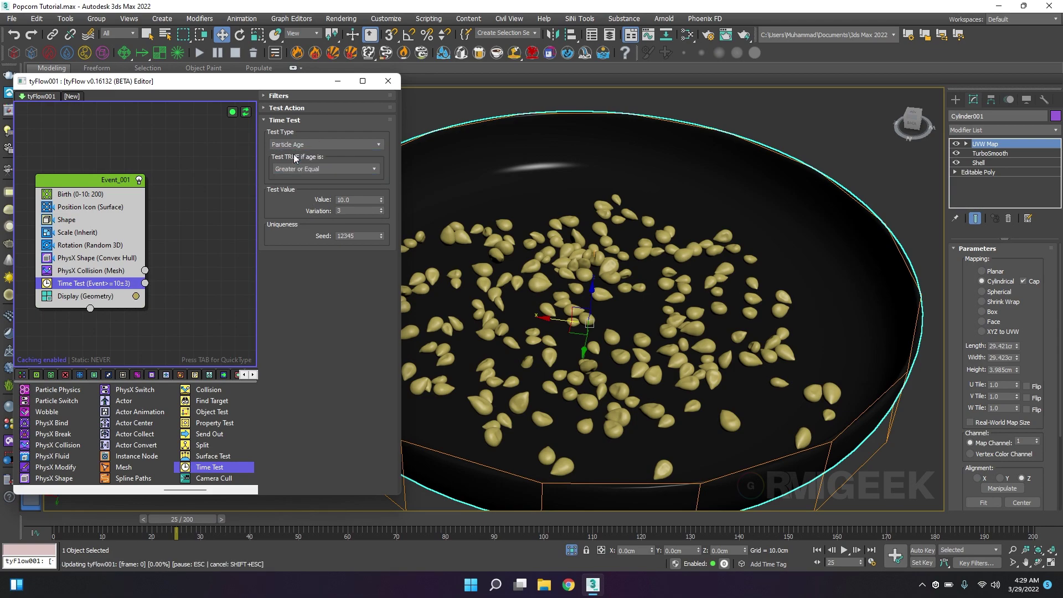
double_click(350, 199)
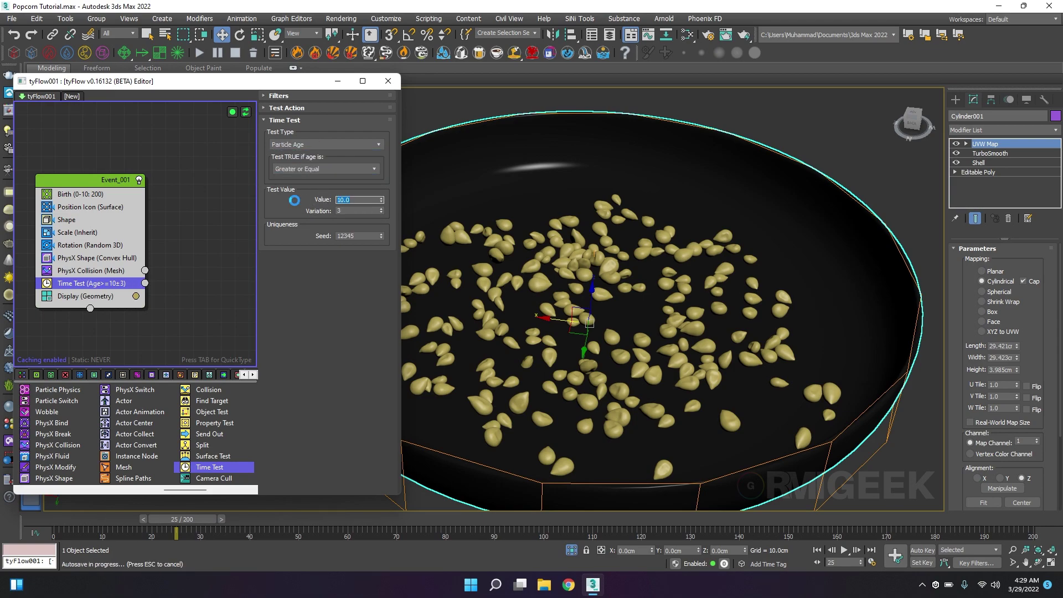
text(25)
key(Tab)
text(1)
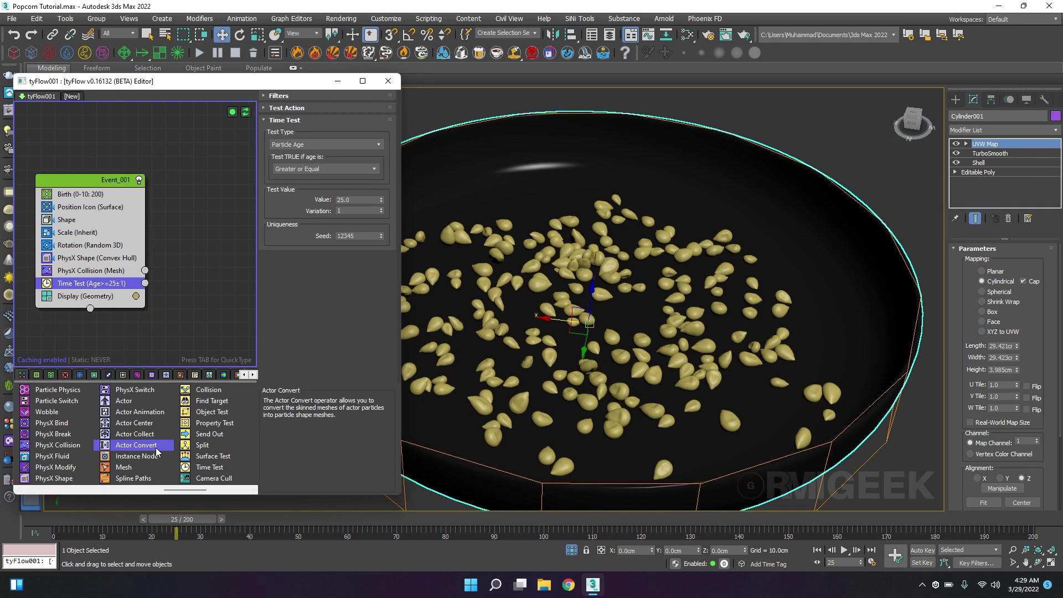
Drag a Speed operator onto the canvas to start a new event.
scroll(155, 447, up, 3)
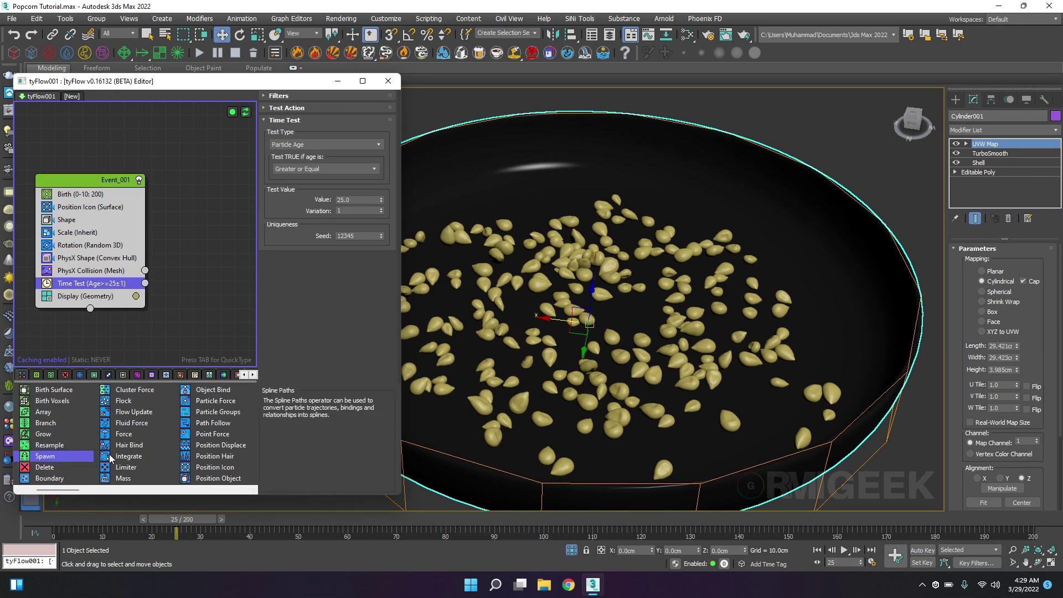
scroll(110, 457, down, 1)
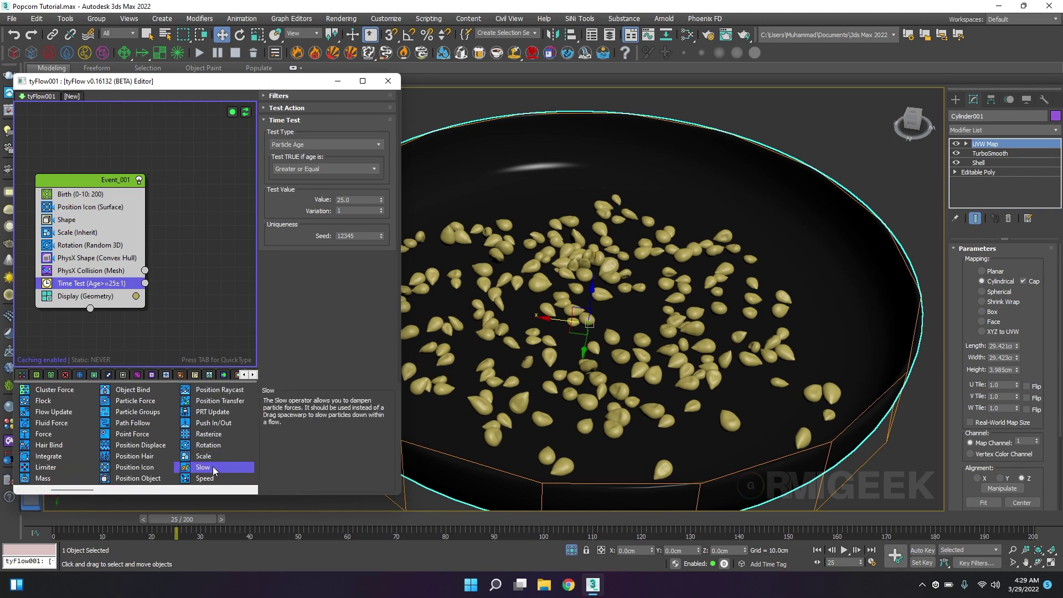
drag(205, 478, 194, 314)
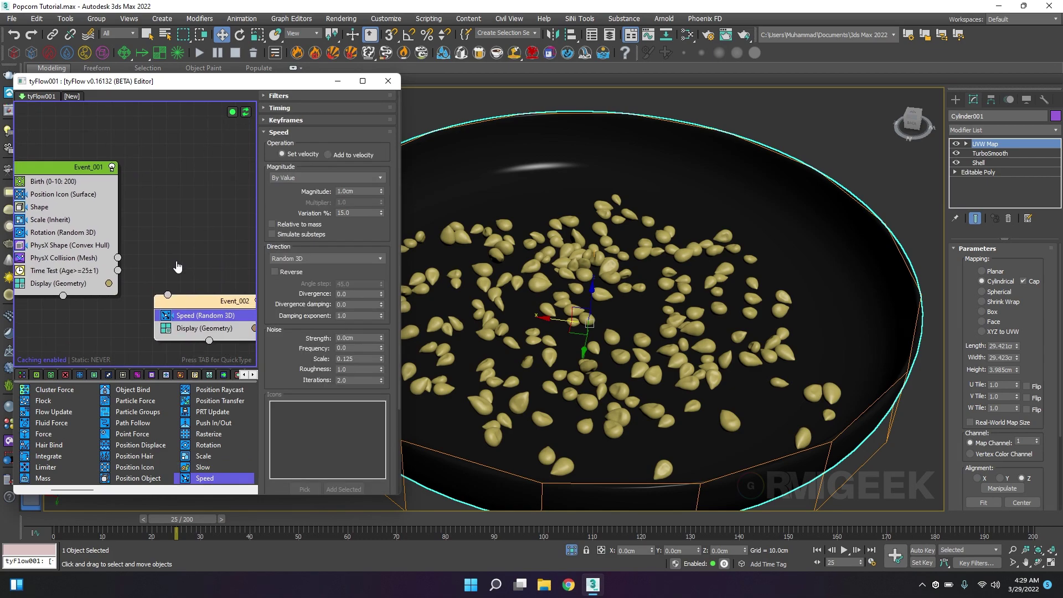
Create Event_002 with a Speed operator and wire Event_001's Time Test output into it.
middle_drag(150, 277, 94, 244)
drag(82, 250, 127, 272)
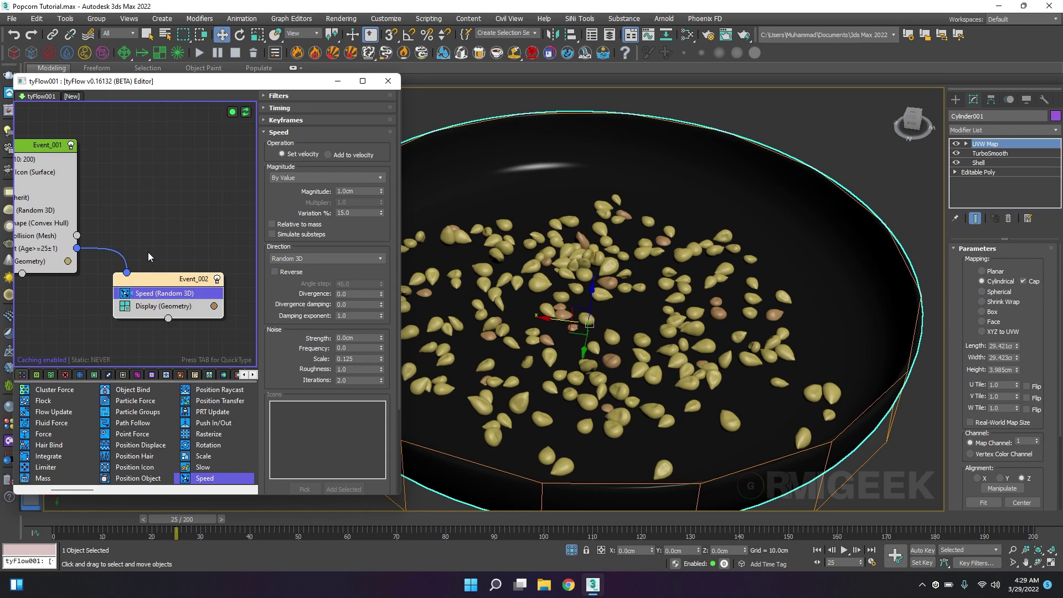
middle_drag(148, 256, 191, 235)
click(65, 237)
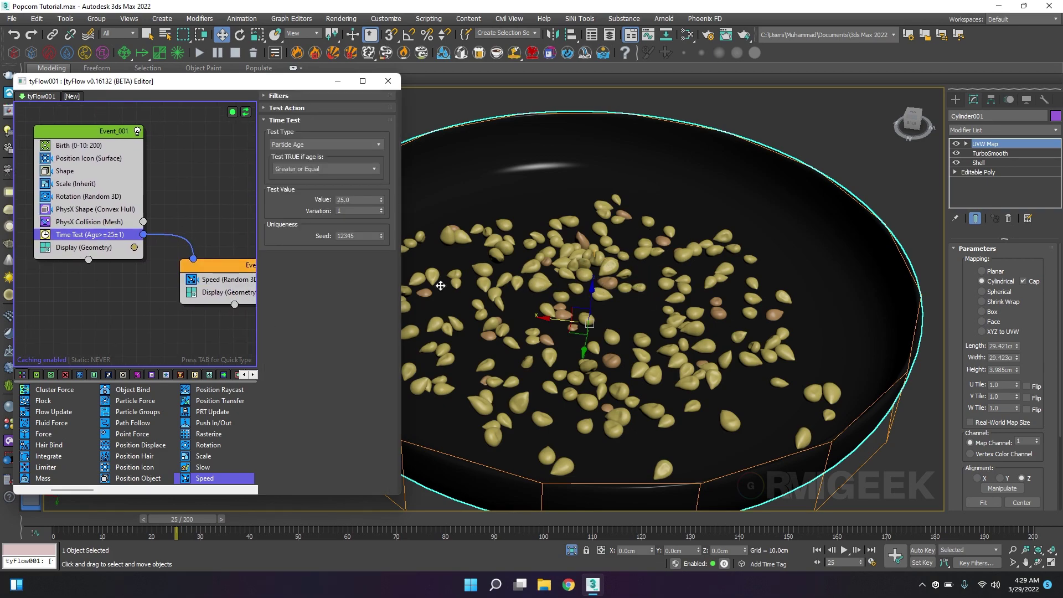
middle_drag(98, 313, 53, 306)
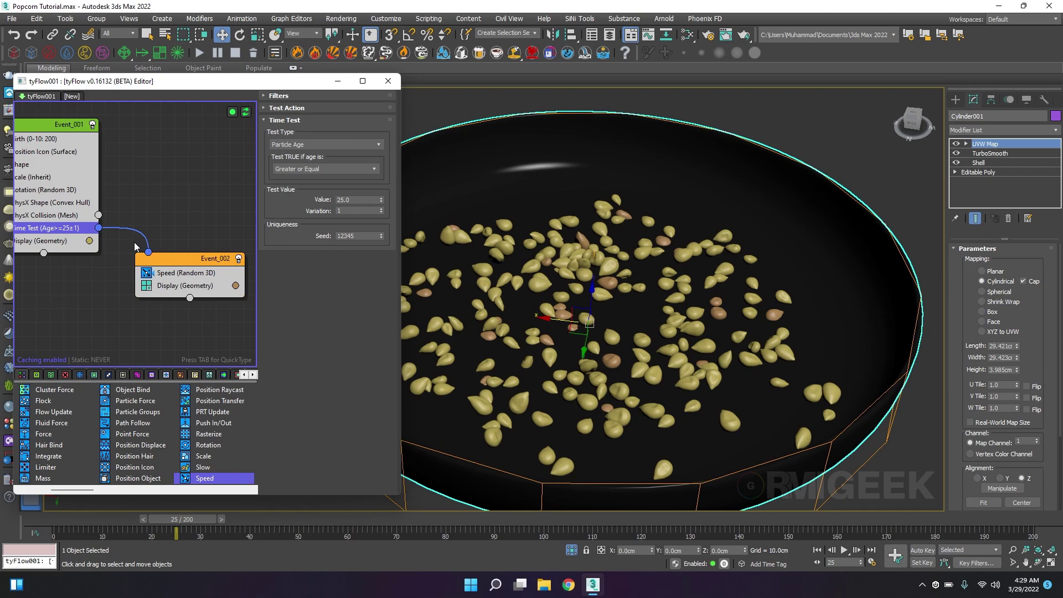
drag(130, 243, 242, 304)
click(153, 333)
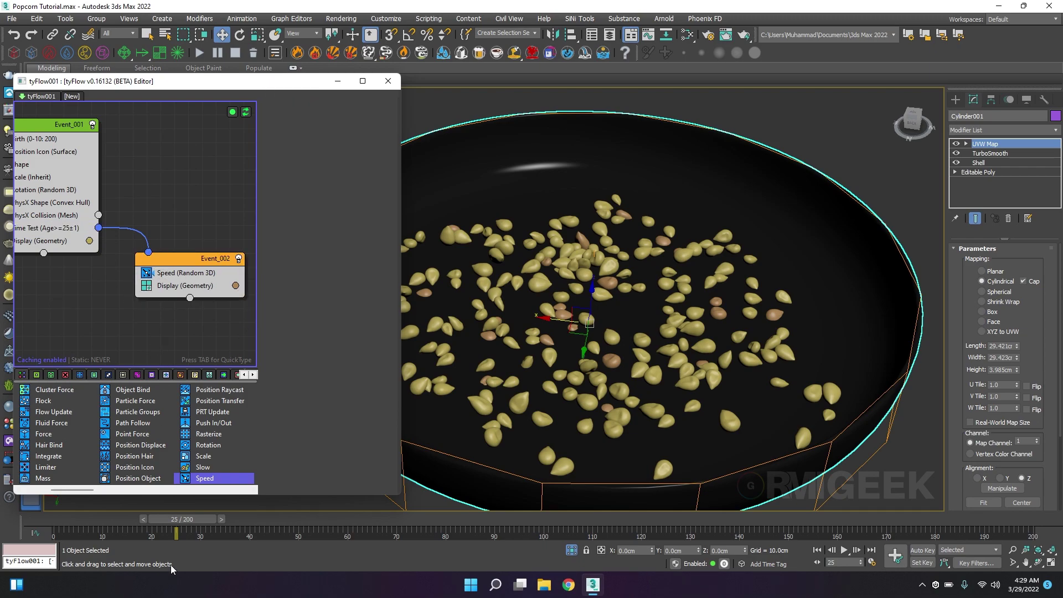
Advance the simulation to frame 35 and add a Shape operator to Event_002.
drag(168, 518, 225, 520)
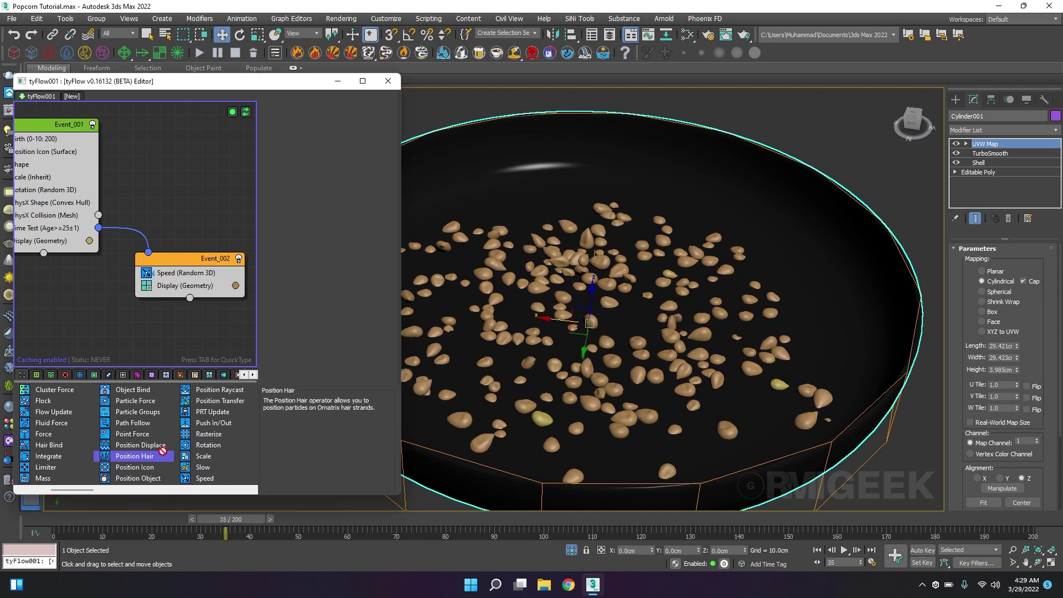
scroll(164, 455, down, 3)
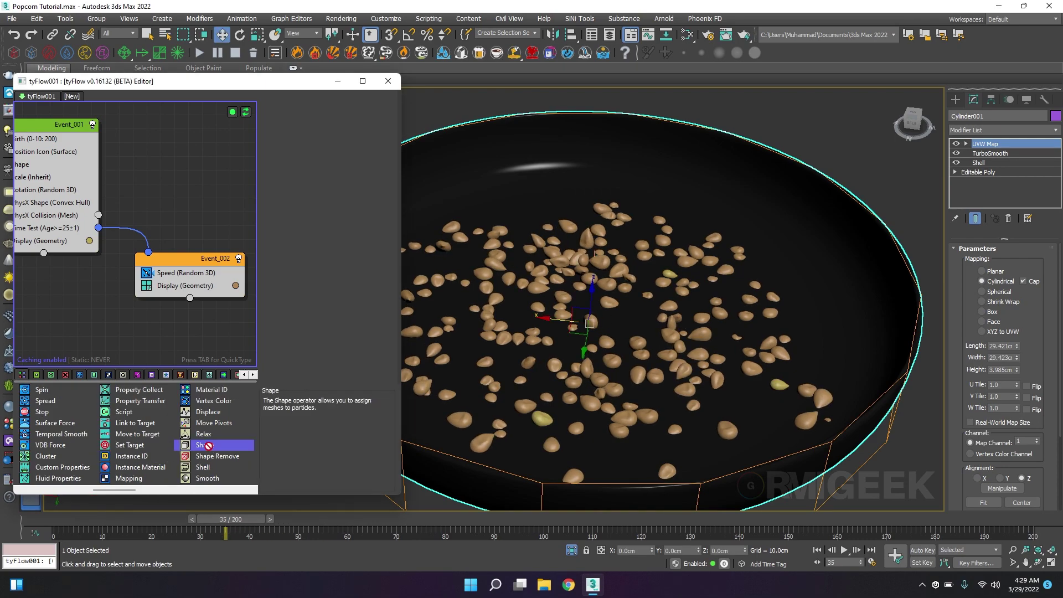
drag(206, 446, 173, 286)
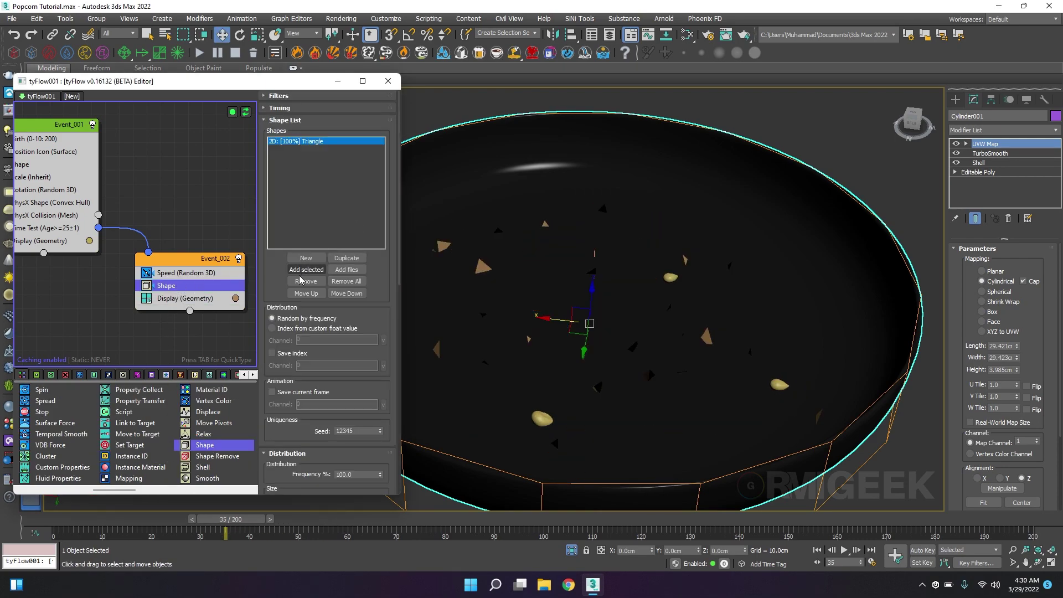
Add the Group_Global popcorn model to the Shape operator's shape list.
scroll(715, 176, down, 3)
middle_drag(710, 173, 599, 291)
scroll(677, 251, down, 2)
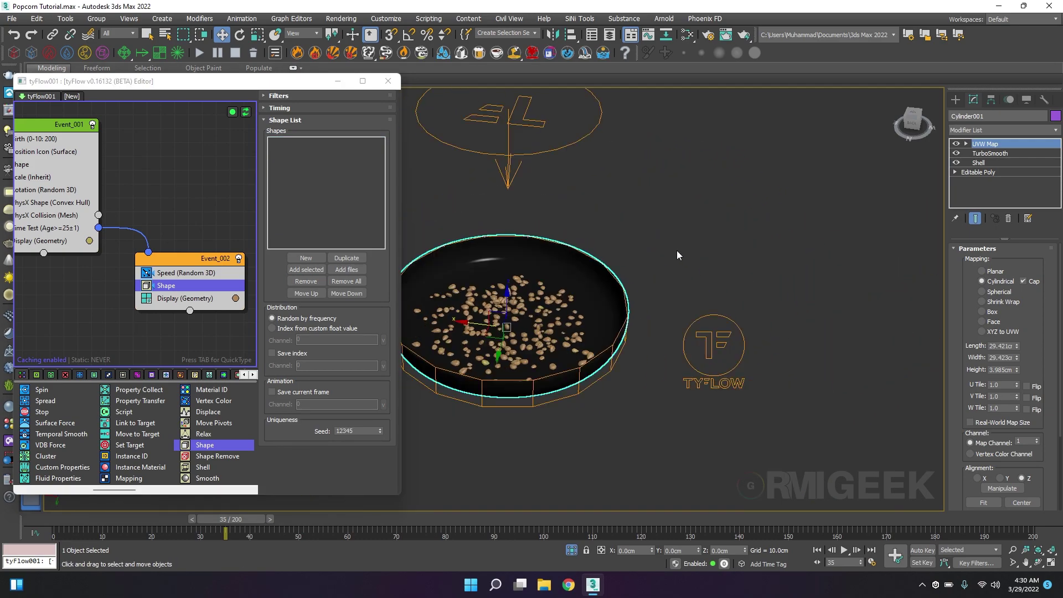
middle_drag(676, 250, 725, 308)
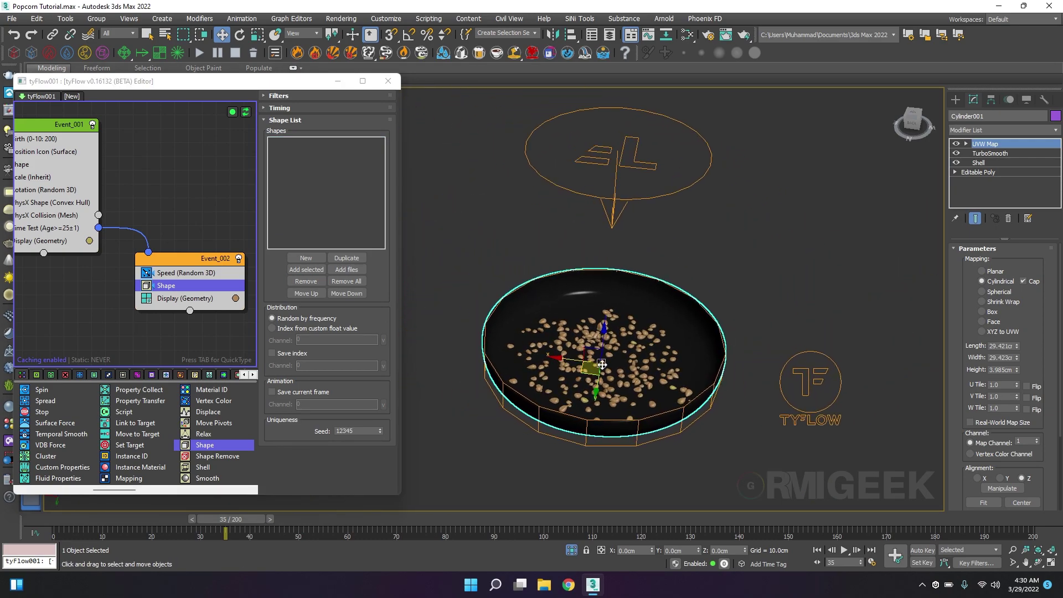
middle_drag(706, 395, 722, 308)
scroll(543, 327, down, 5)
scroll(579, 283, up, 5)
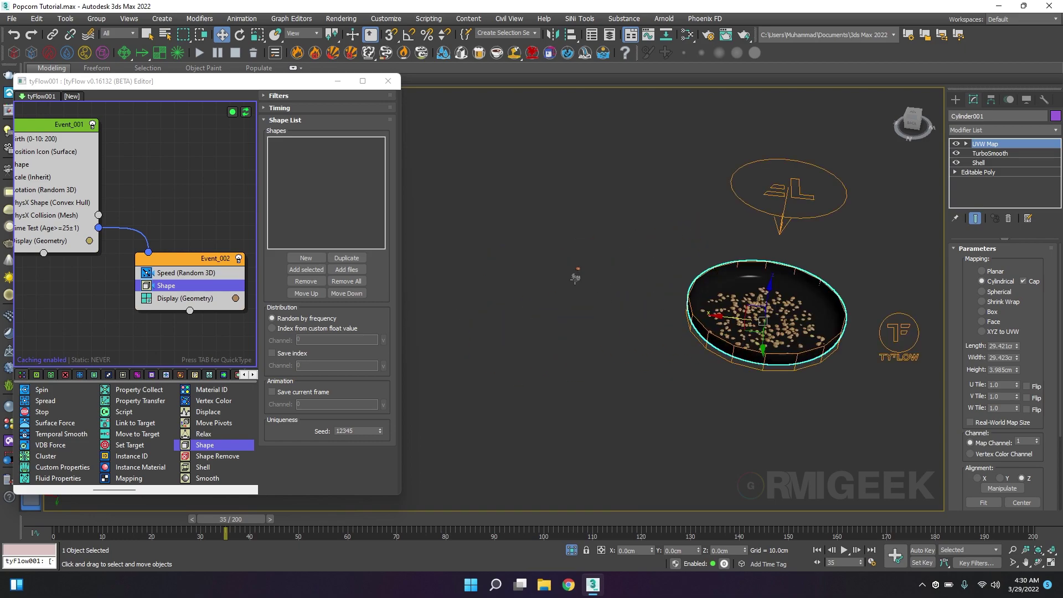
click(584, 285)
click(299, 270)
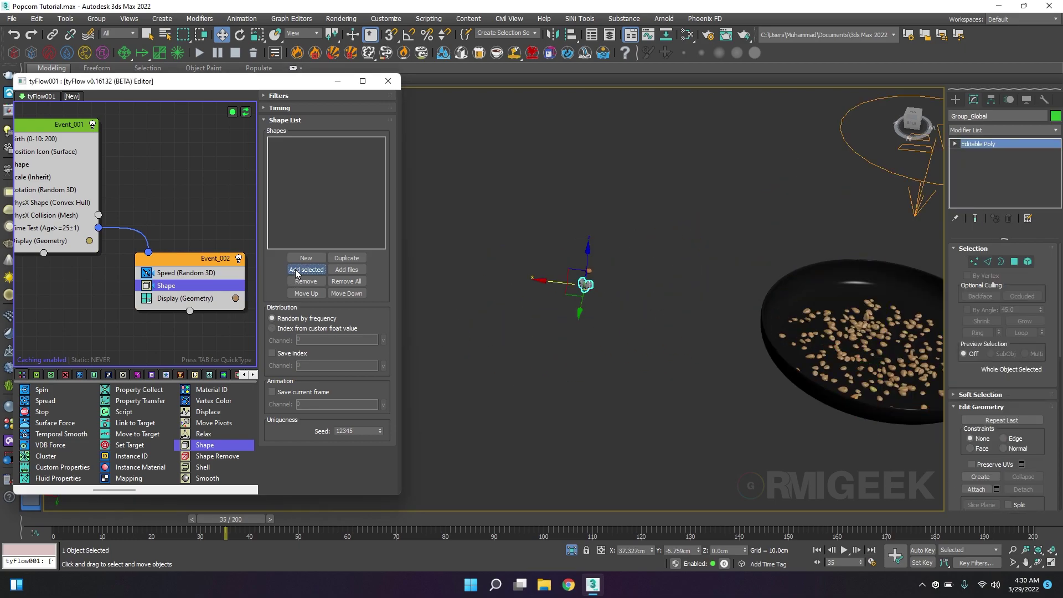
Apply Reset XForm to the selected Group_Global popcorn model from the Utilities panel.
middle_drag(754, 354, 572, 310)
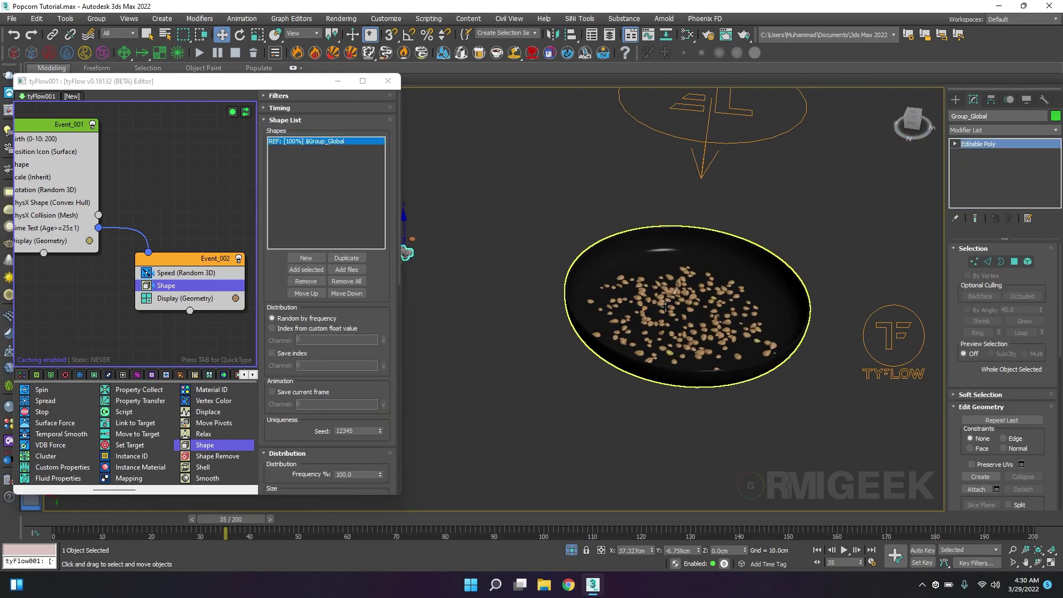
scroll(572, 310, up, 6)
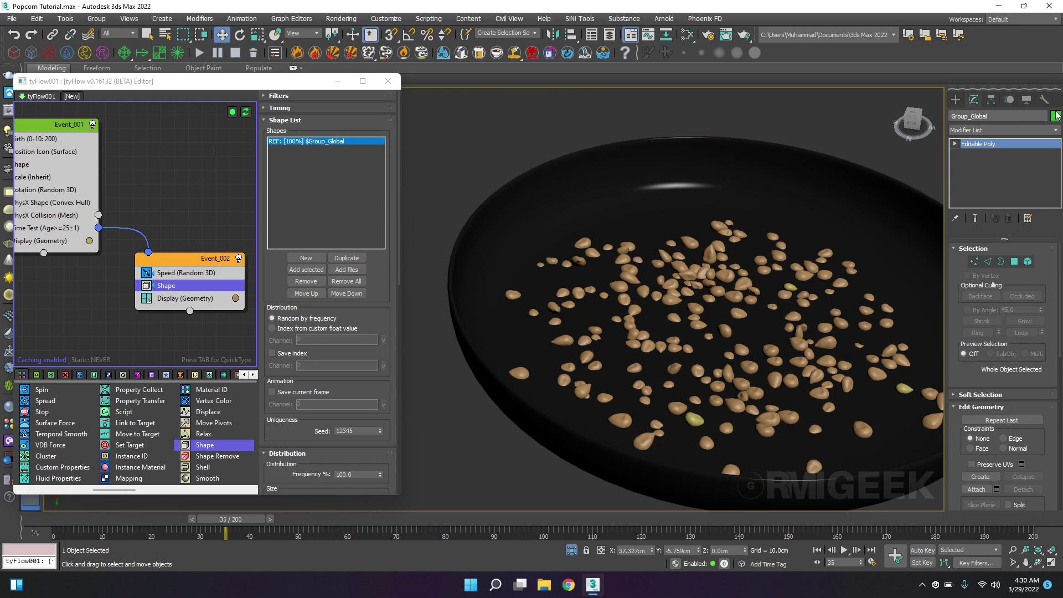
middle_drag(574, 305, 944, 310)
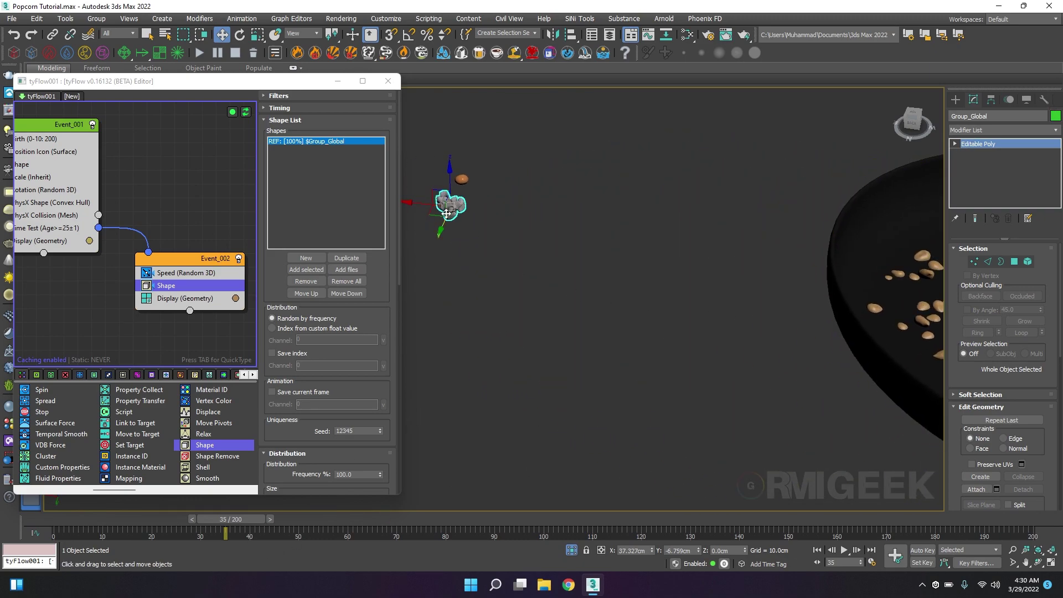
click(1043, 100)
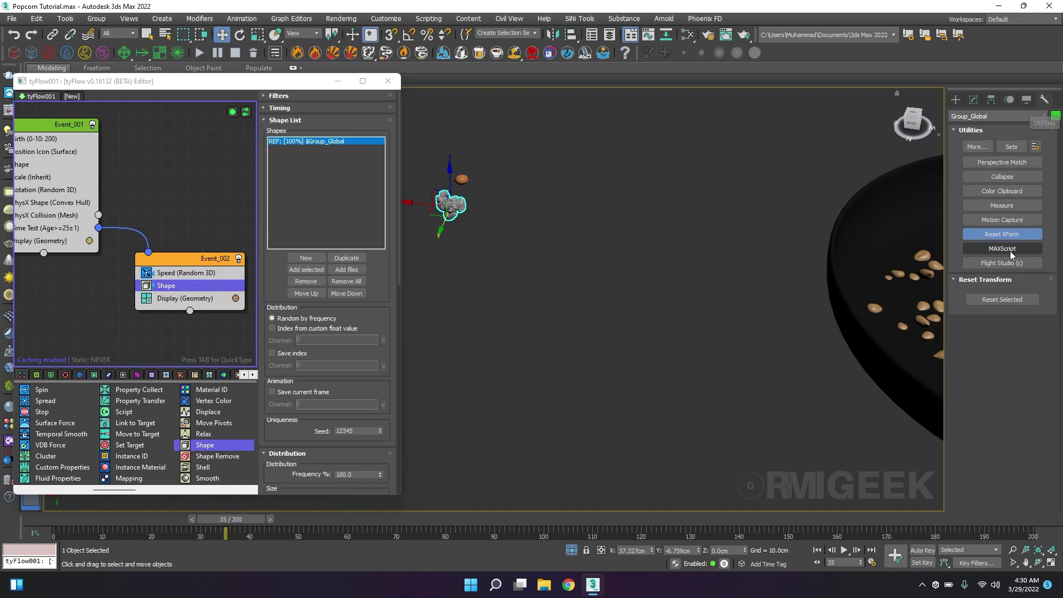
click(1002, 235)
click(1002, 234)
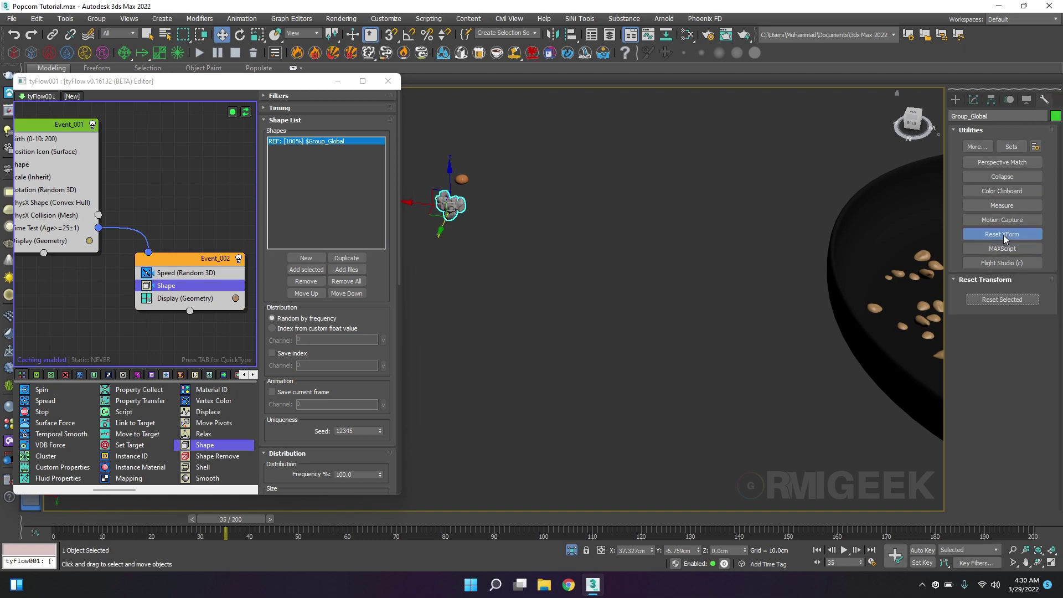
click(1001, 299)
right_click(988, 144)
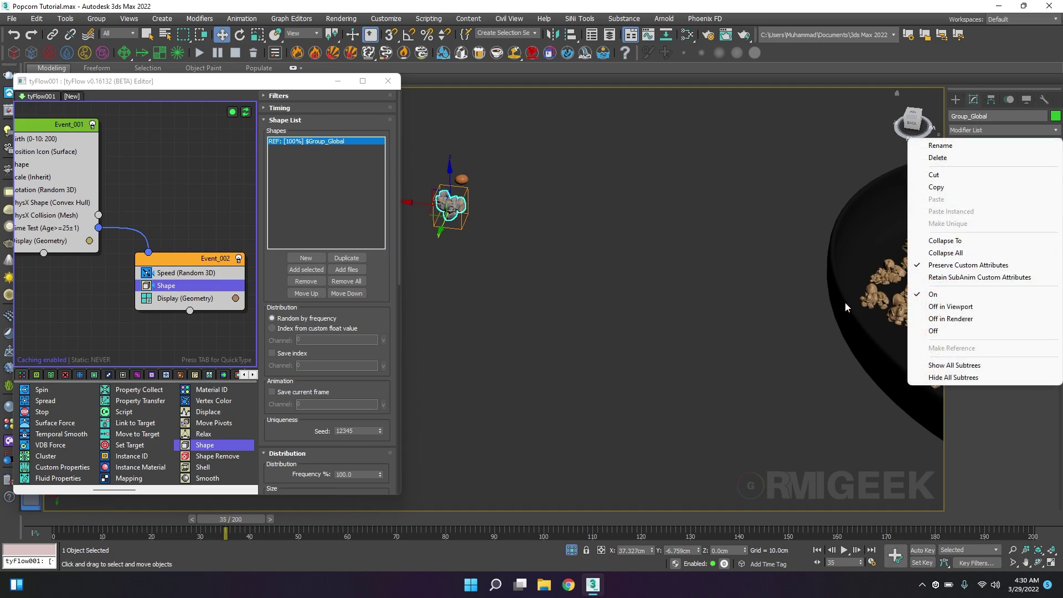
click(775, 354)
Frame the whole pan and scrub back to earlier frames to preview the popping.
middle_drag(732, 386, 454, 390)
middle_drag(792, 370, 649, 344)
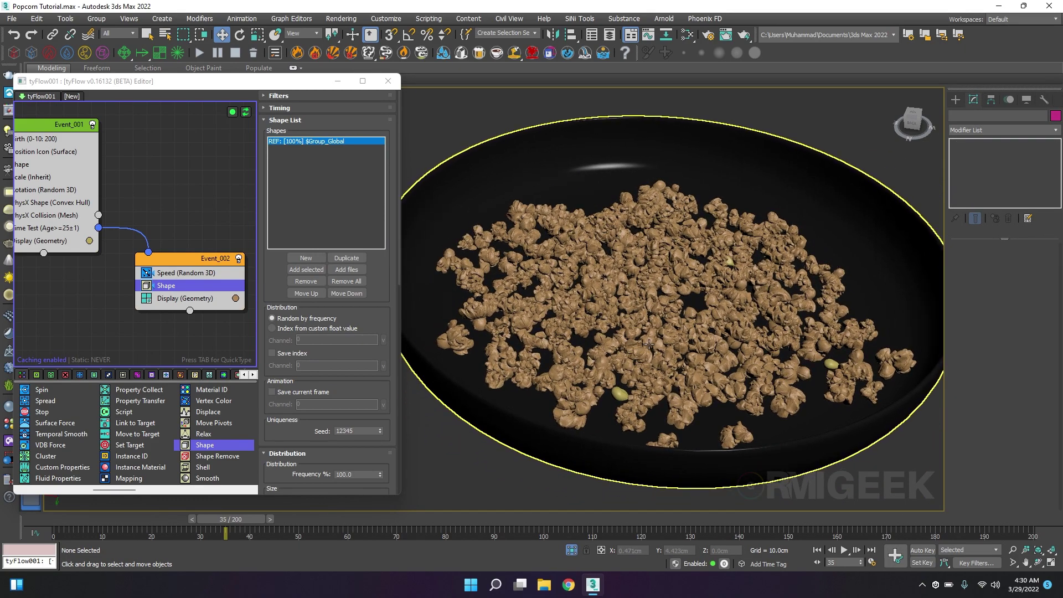
mouse_move(221, 519)
mouse_down()
mouse_move(168, 514)
mouse_move(230, 517)
mouse_up()
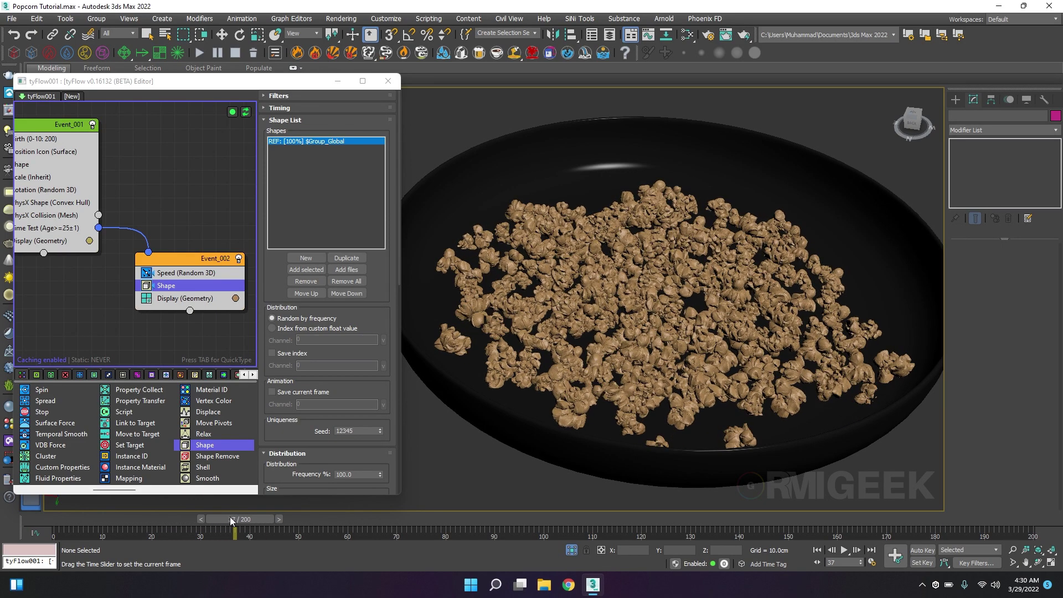
Set Event_002's Speed direction to Particle Z with a 5.0cm magnitude.
key(w)
click(205, 274)
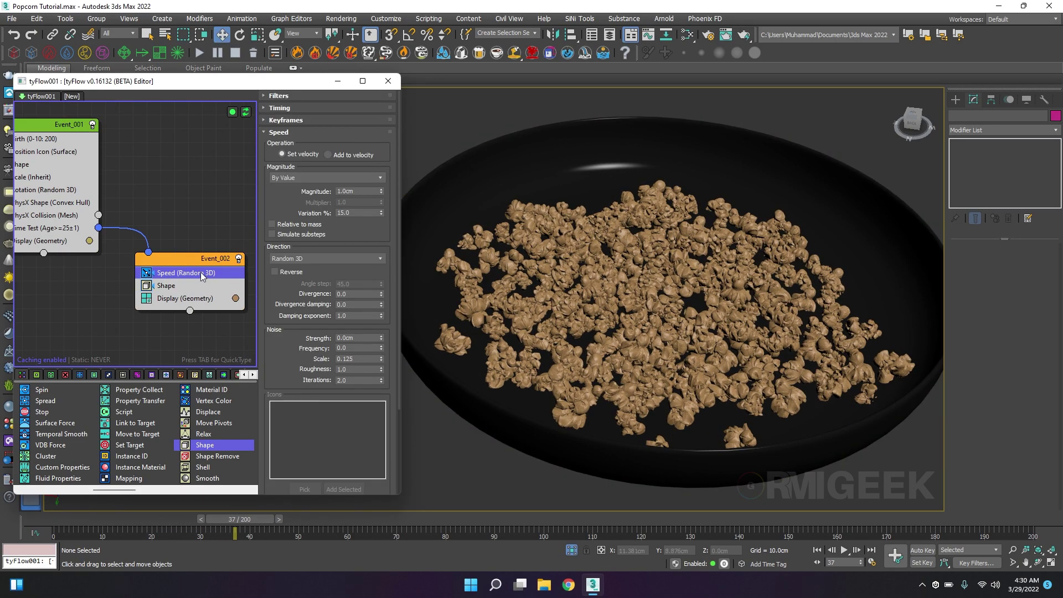
click(320, 258)
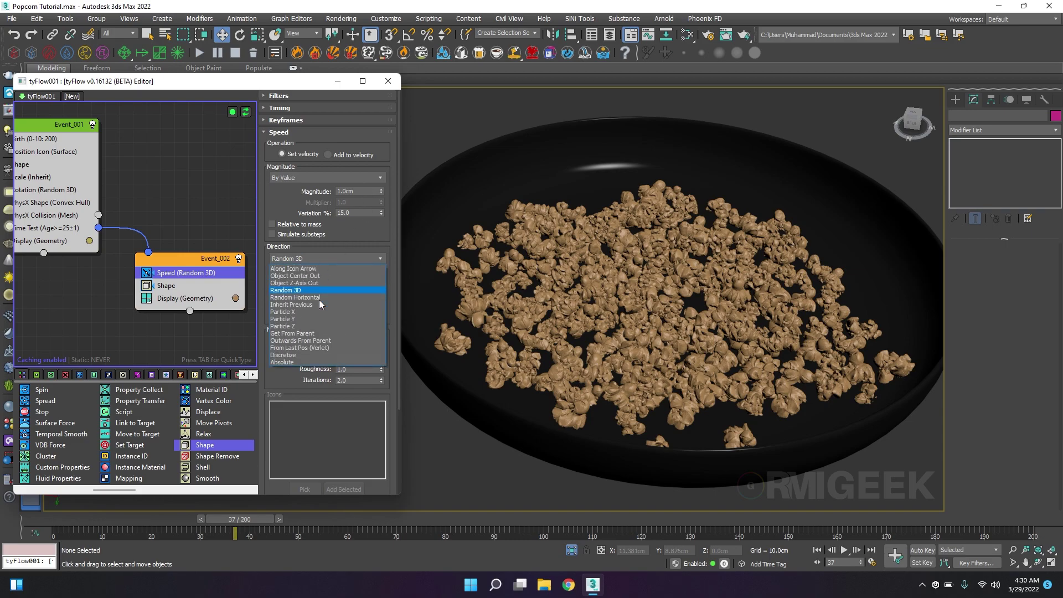
click(303, 326)
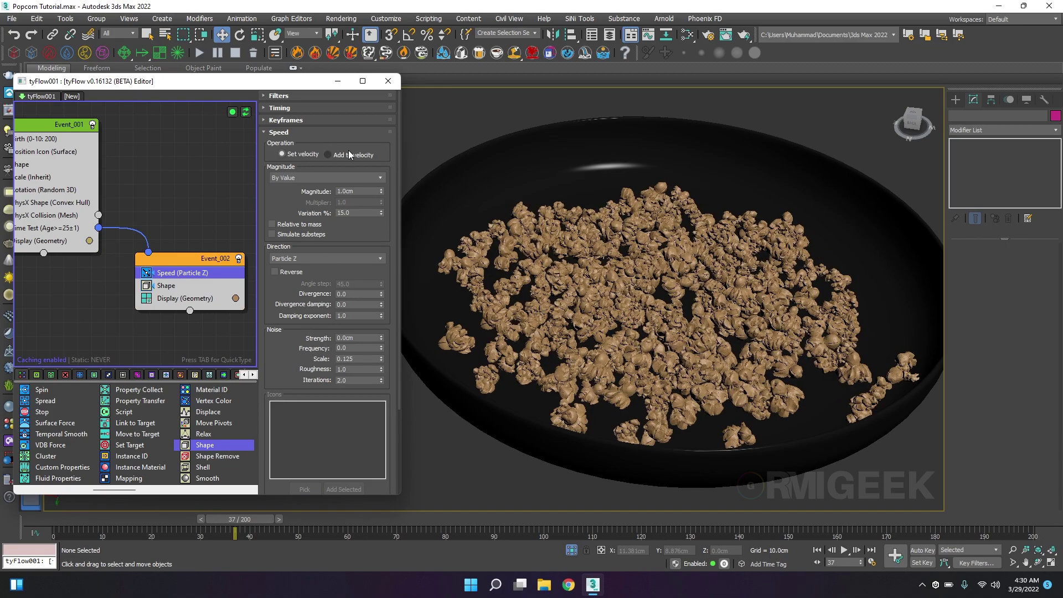
double_click(351, 191)
text(5)
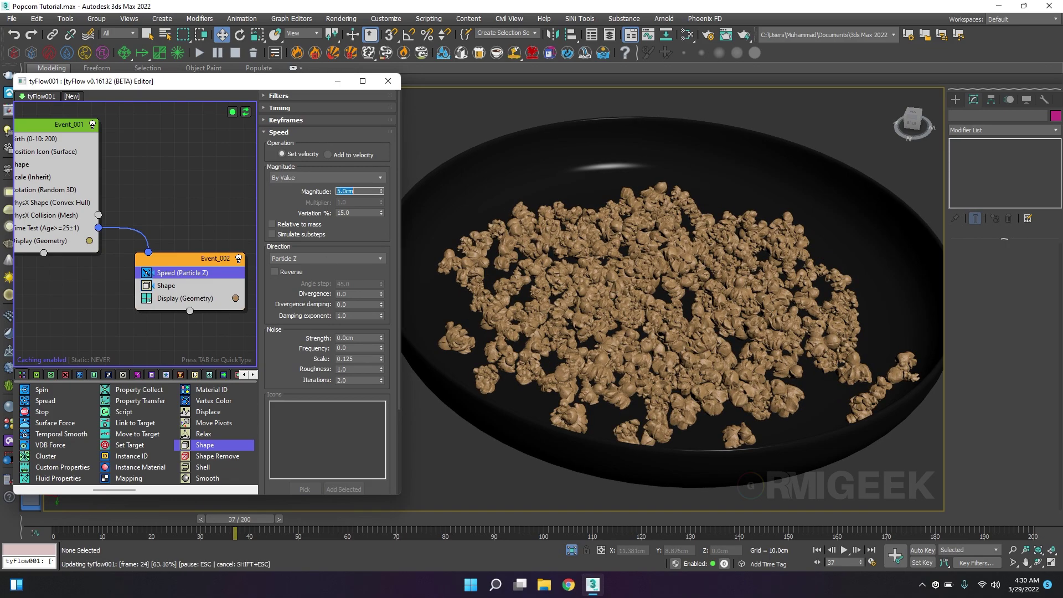
key(Return)
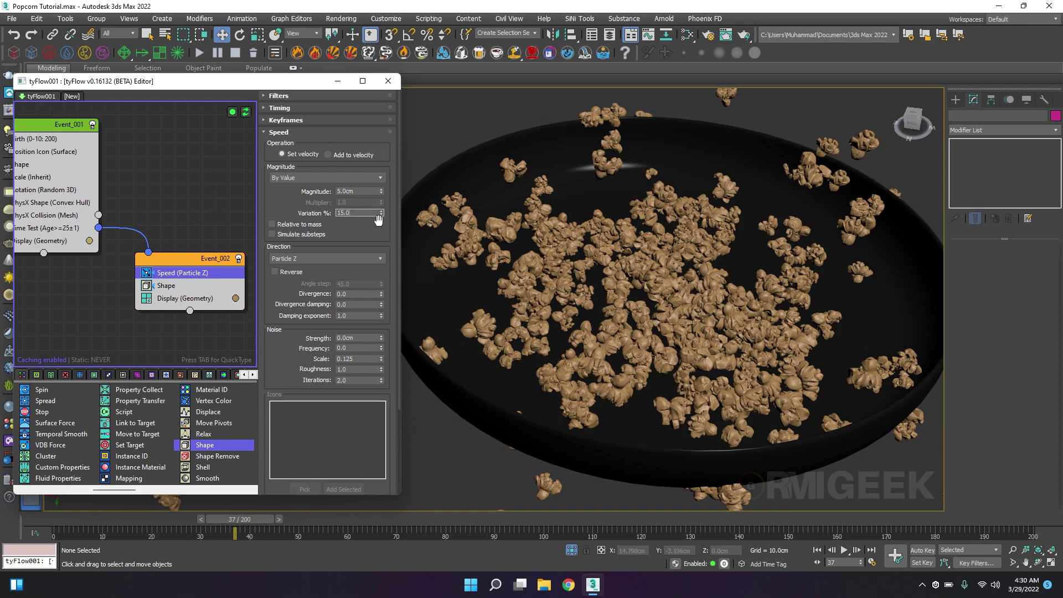
alt+middle_drag(481, 233, 879, 324)
scroll(490, 256, down, 1)
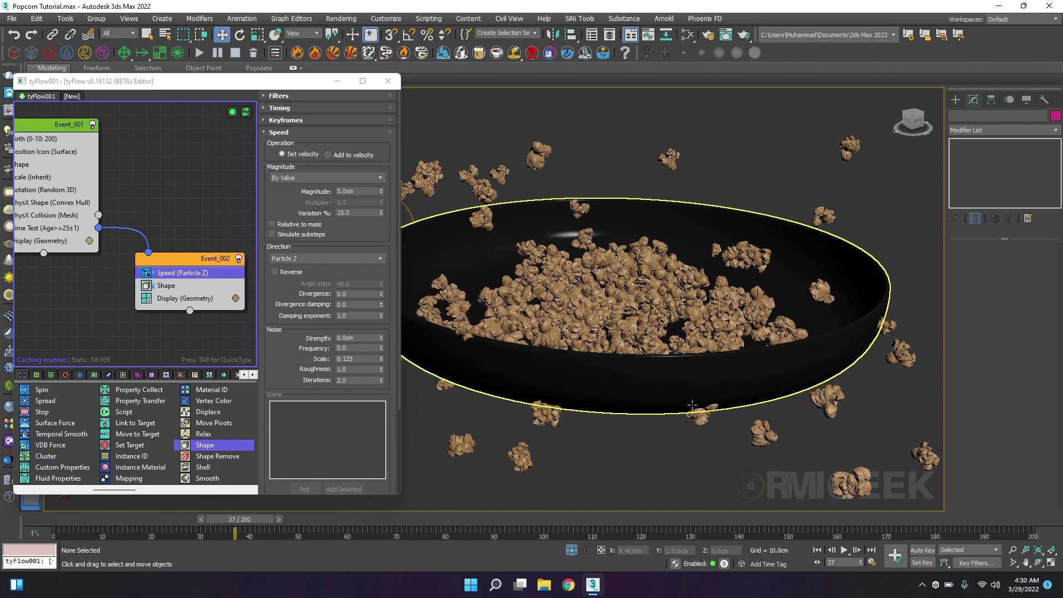
drag(242, 519, 303, 512)
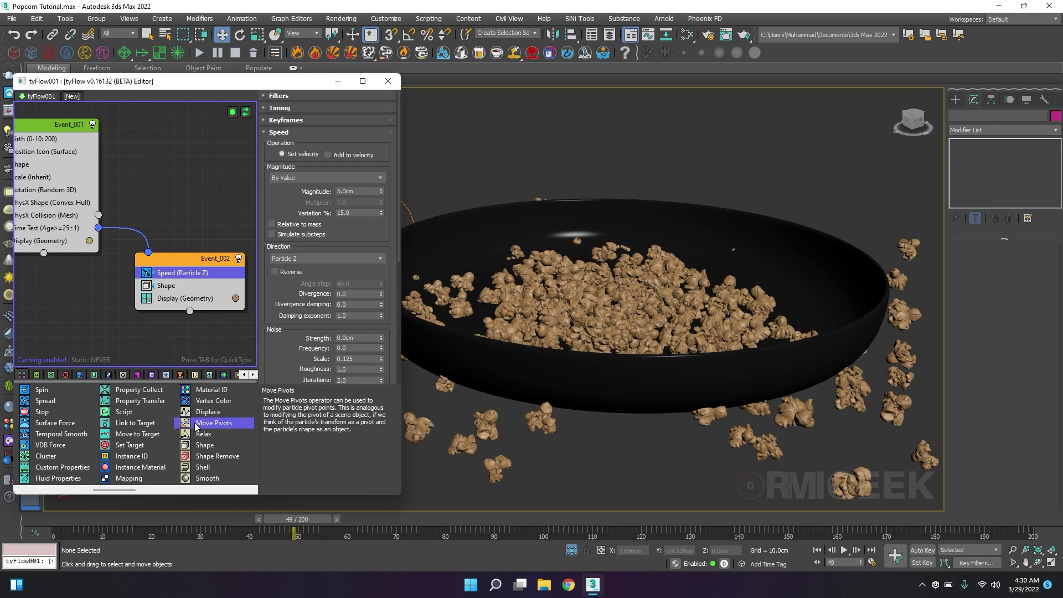
Add PhysX Shape and PhysX Collision to Event_002, colliding with Cylinder001 as a Mesh hull.
scroll(195, 426, down, 3)
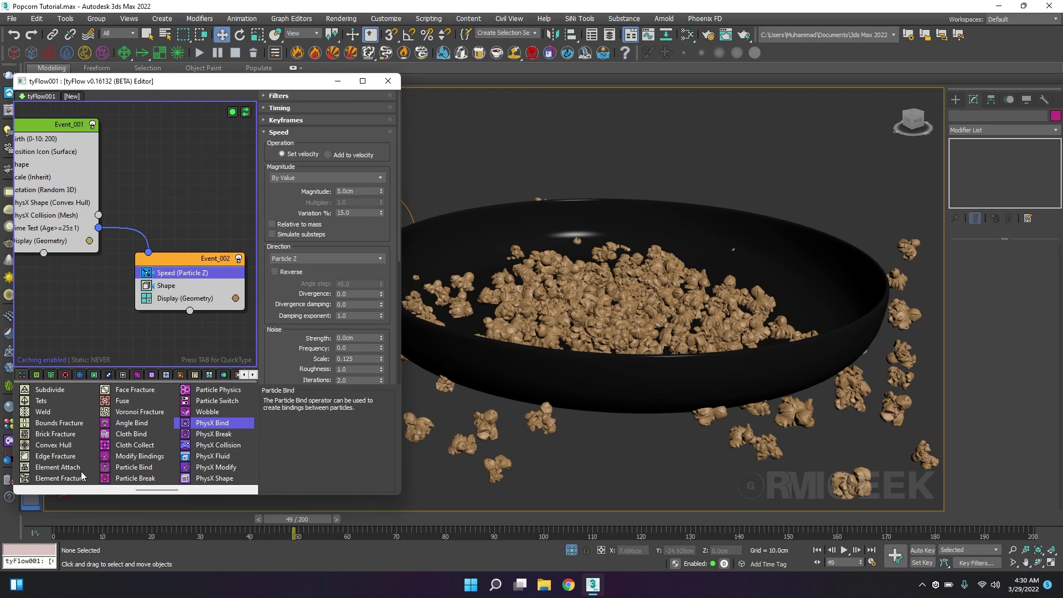
drag(215, 481, 163, 296)
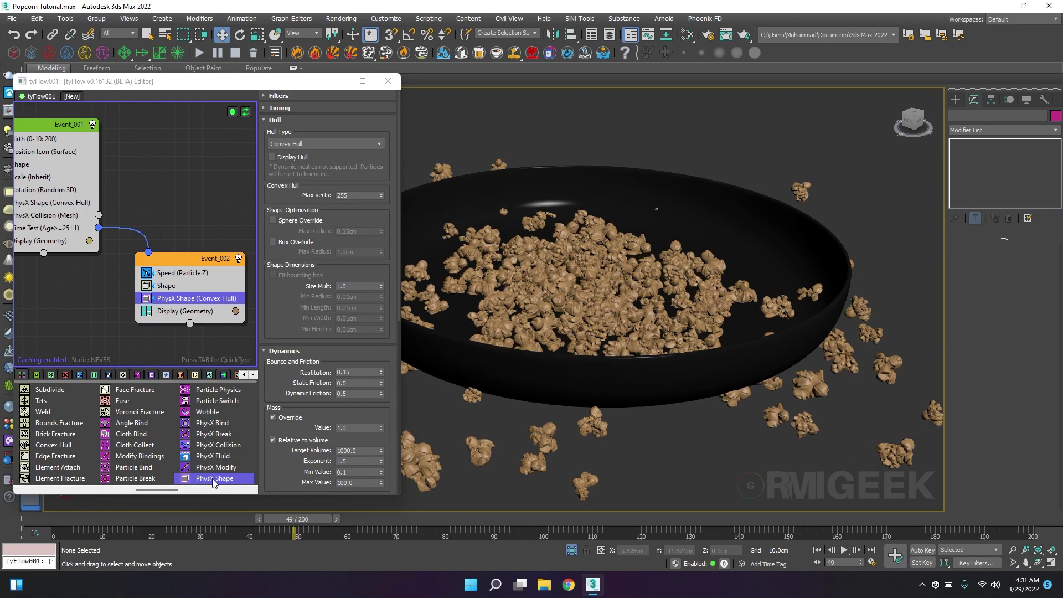
drag(230, 449, 184, 310)
click(304, 225)
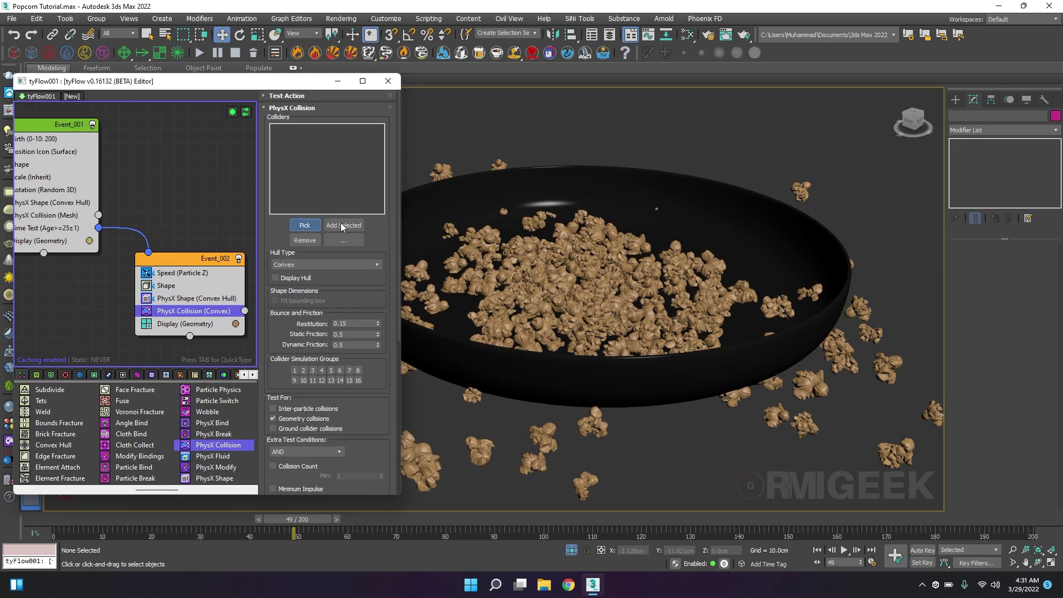
click(719, 205)
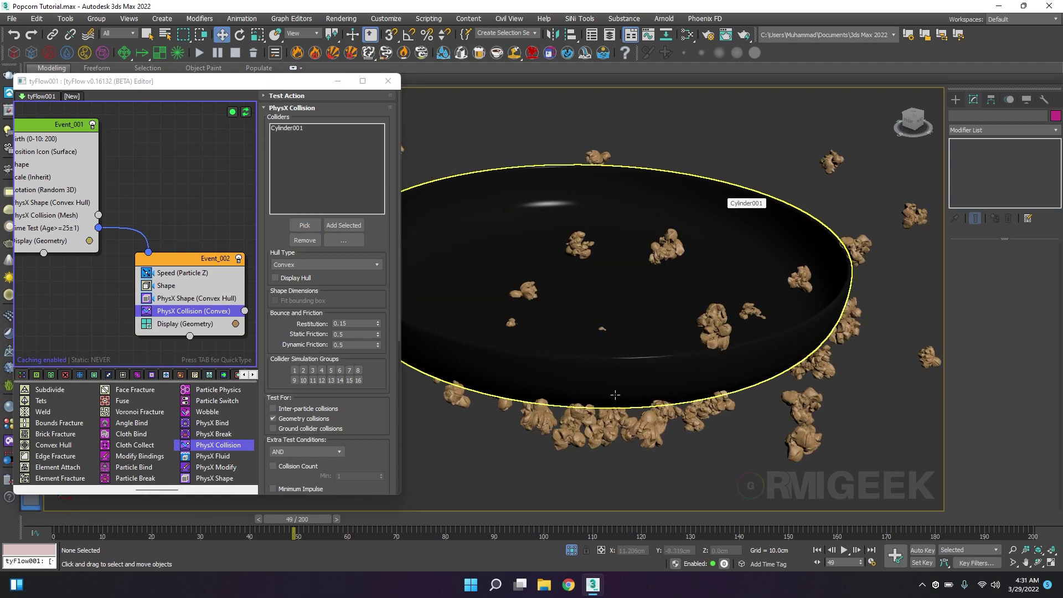
click(311, 265)
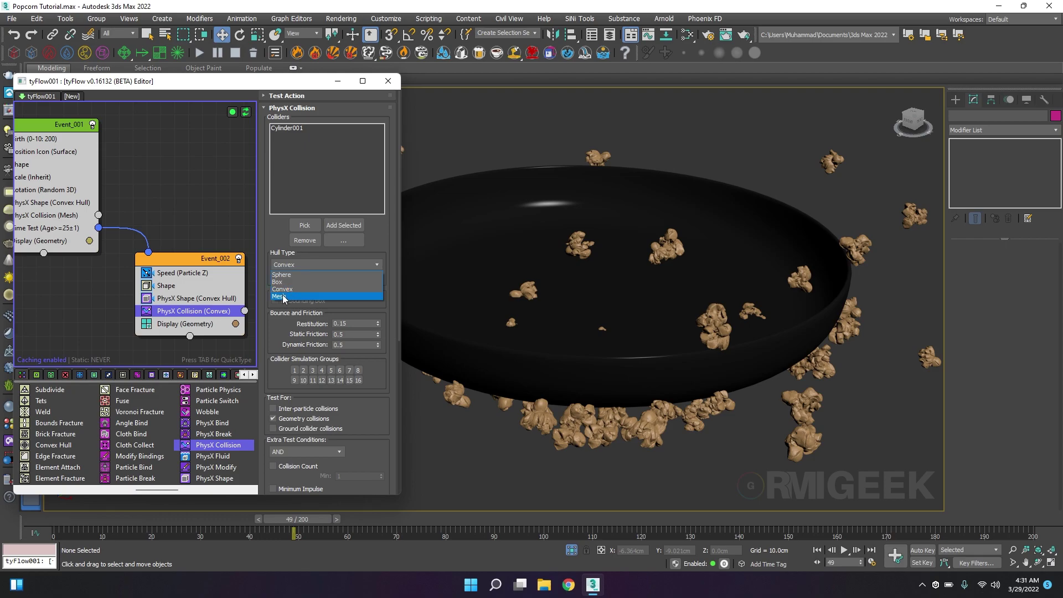
click(282, 296)
Replay the simulation up to frame 83 to check the popcorn piling inside the pan.
alt+middle_drag(501, 465, 387, 514)
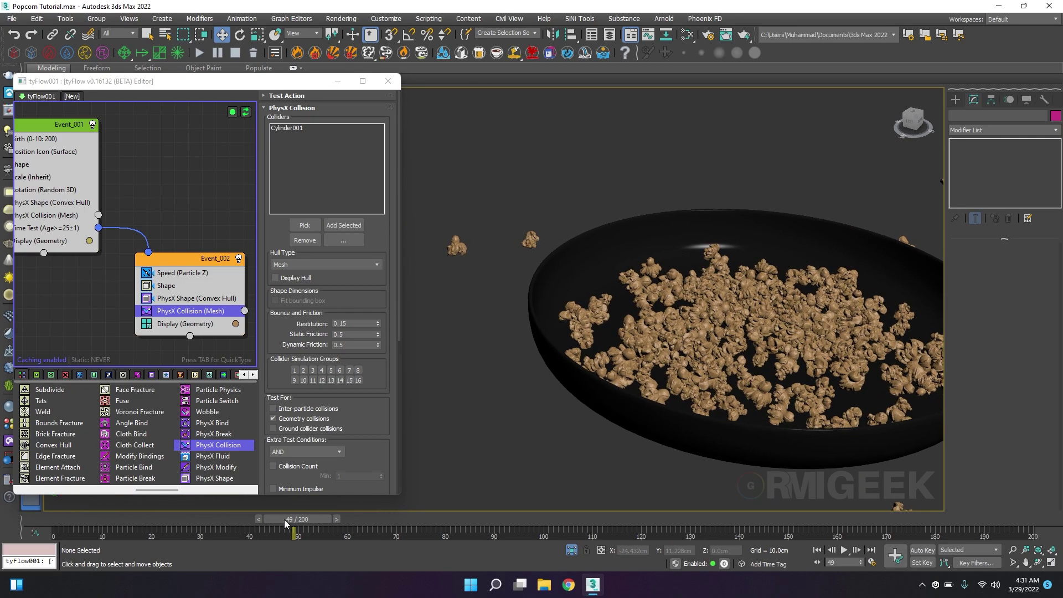
drag(284, 519, 449, 518)
middle_drag(615, 446, 525, 431)
Add a Mesh operator to Event_002 so the popcorn renders as TriMesh.
click(568, 403)
click(552, 459)
click(195, 460)
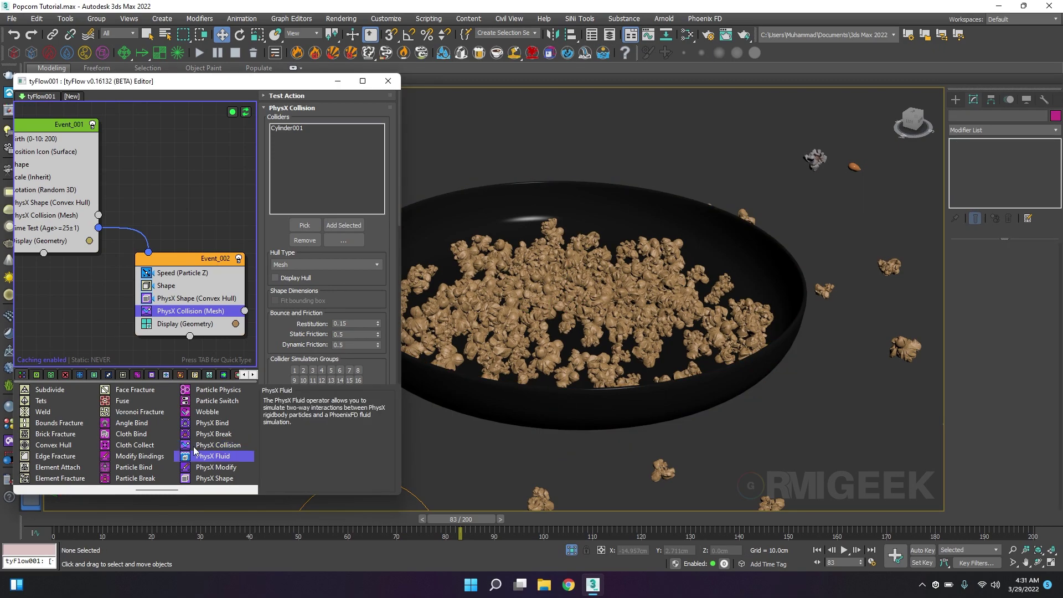
scroll(194, 453, down, 1)
drag(206, 468, 166, 323)
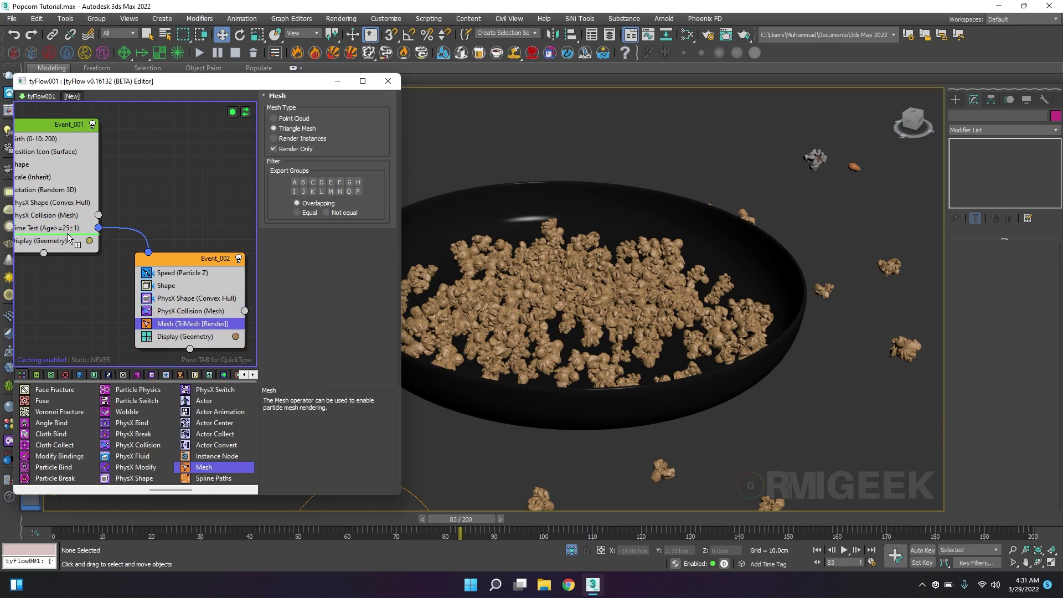
Close the tyFlow editor and bring up the viewport's hide/unhide menu.
click(388, 81)
scroll(479, 300, down, 3)
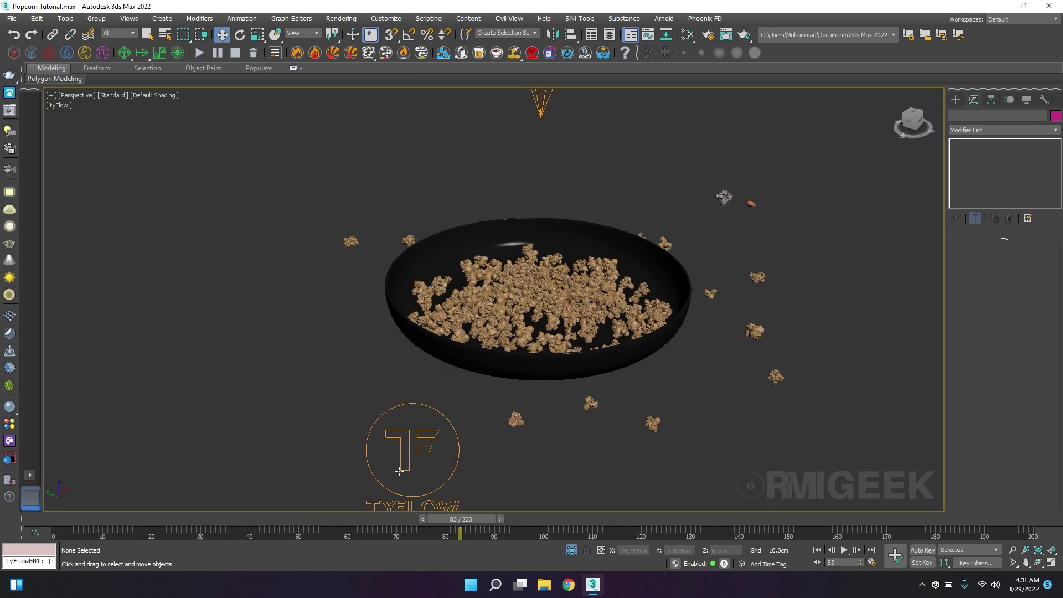
right_click(304, 353)
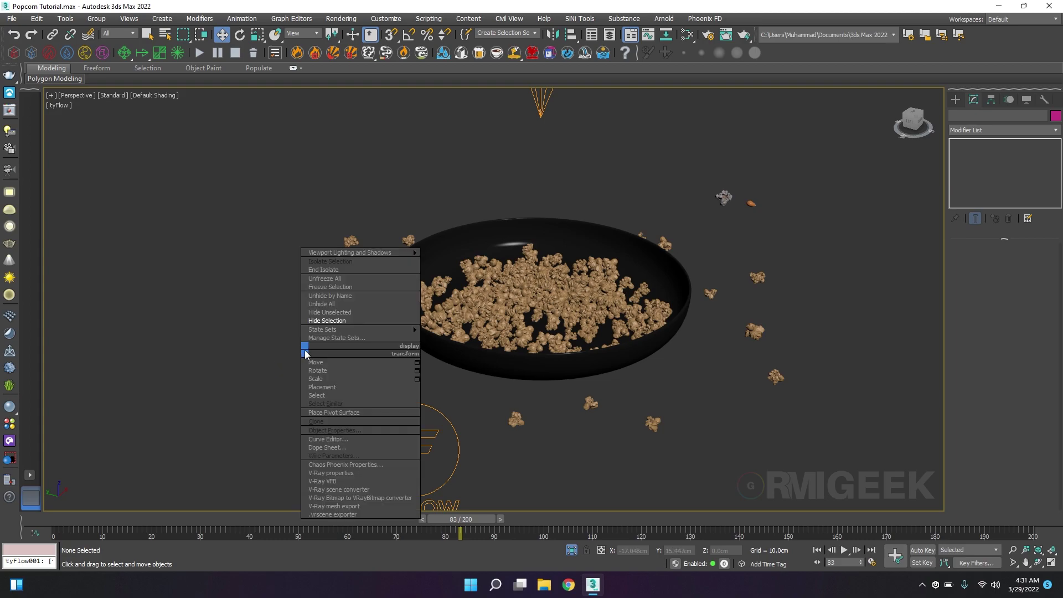
Unhide all hidden objects and frame the backdrop and the pan in the viewport.
click(323, 304)
scroll(491, 387, down, 5)
scroll(562, 398, up, 1)
alt+middle_drag(563, 398, 523, 435)
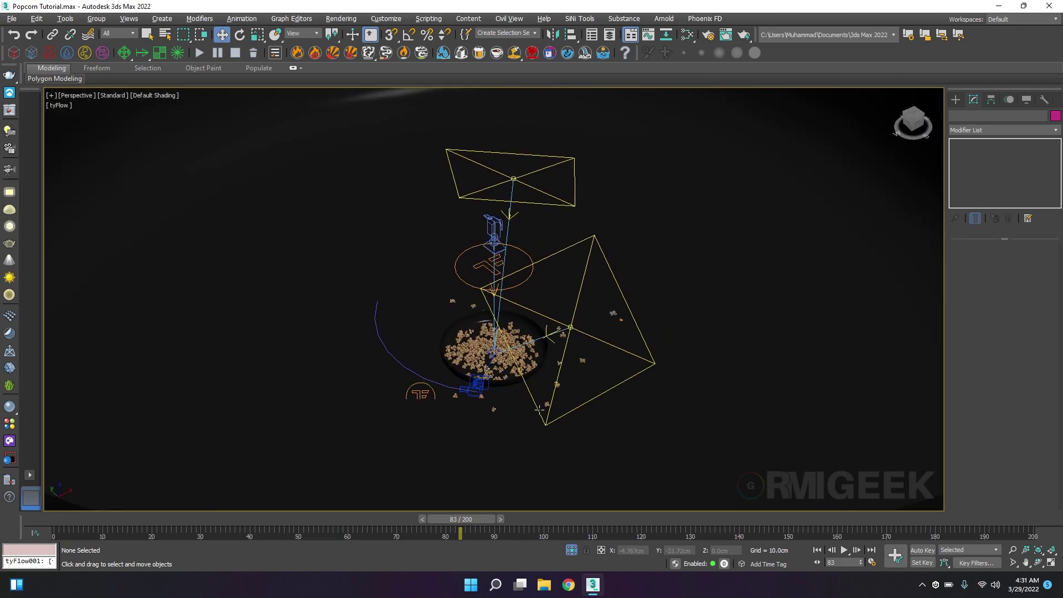
middle_drag(332, 368, 511, 380)
click(406, 357)
key(z)
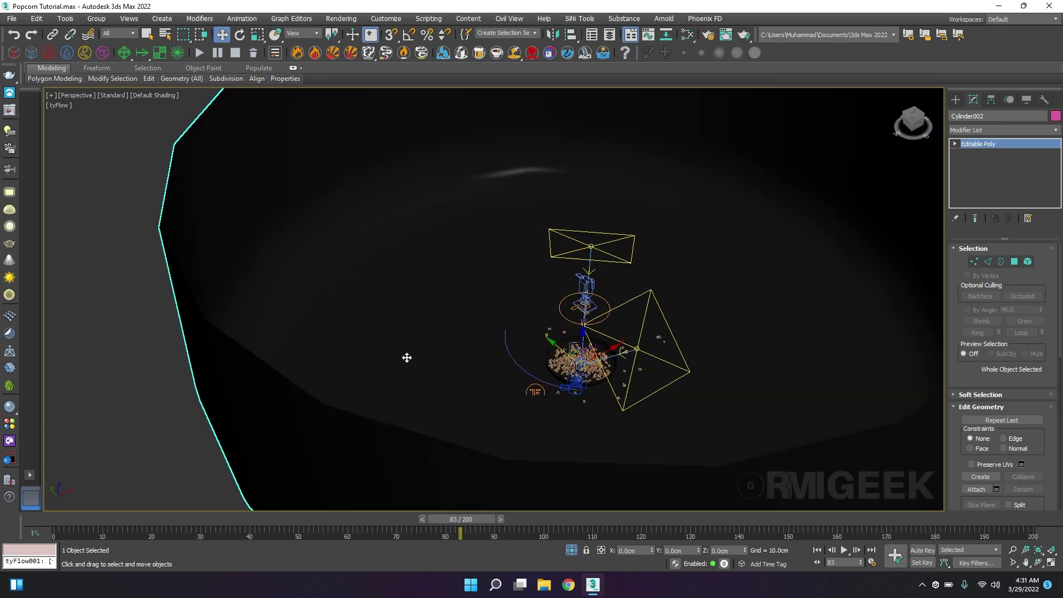
click(605, 340)
key(z)
scroll(306, 363, down, 3)
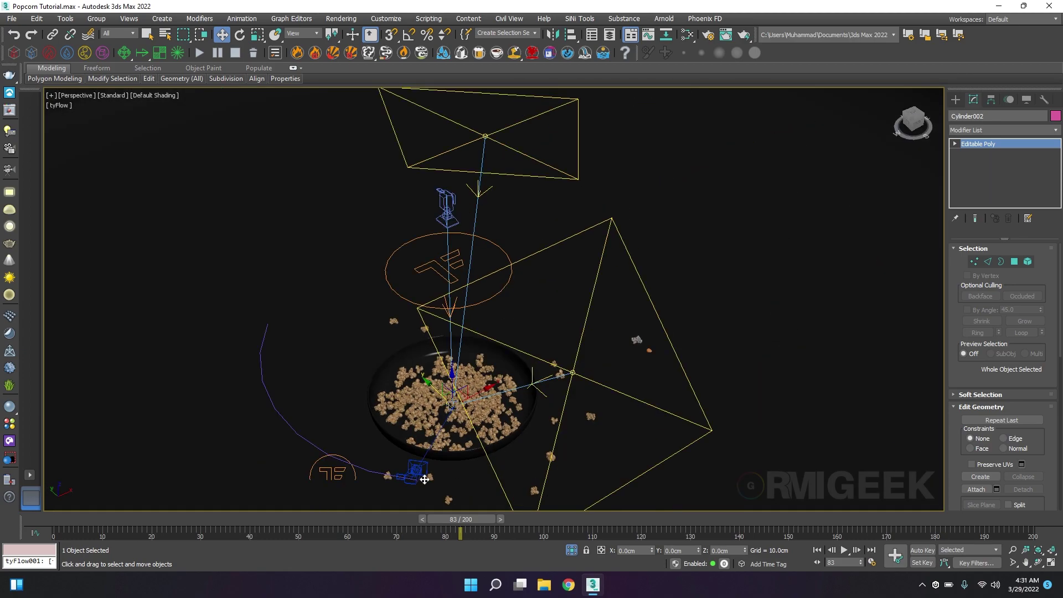
Check the cameras, selecting PhysCamera002, and scrub the simulation back to frame 71.
click(446, 213)
alt+middle_drag(477, 309, 534, 316)
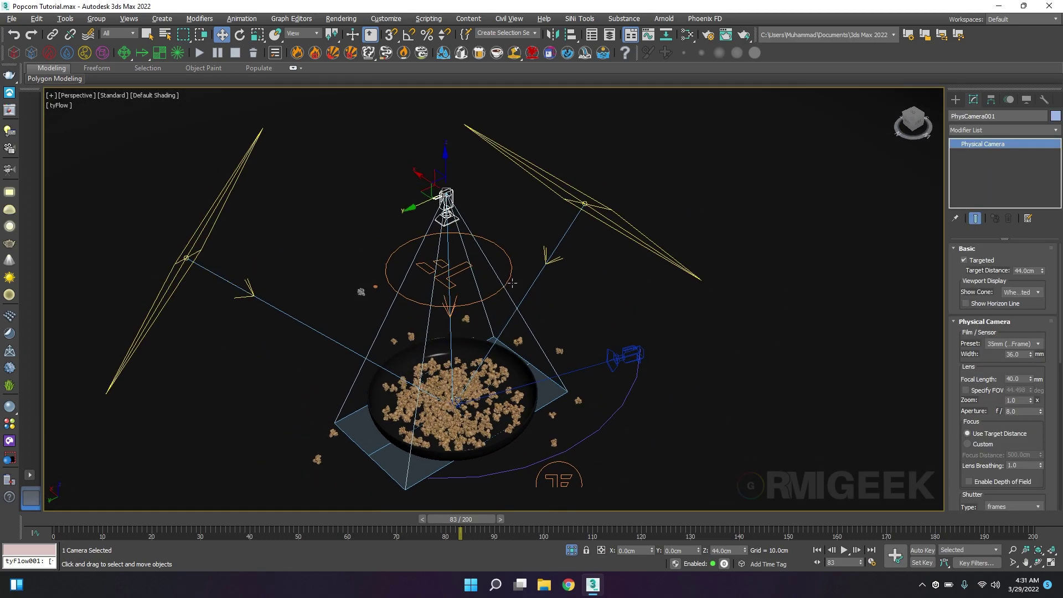
middle_drag(524, 446, 519, 354)
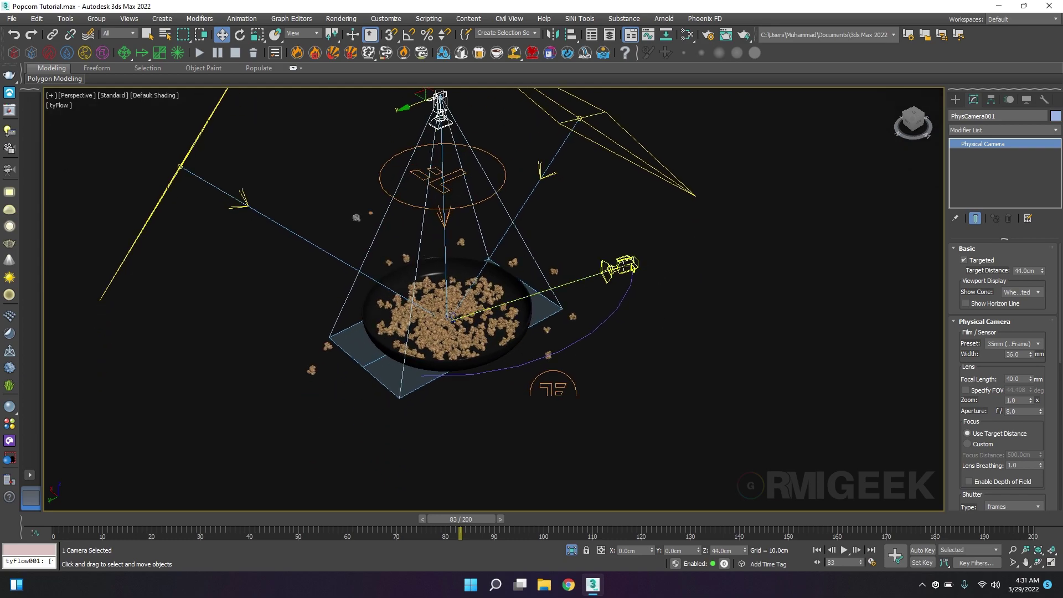
click(632, 274)
scroll(632, 268, up, 3)
drag(460, 525, 1058, 518)
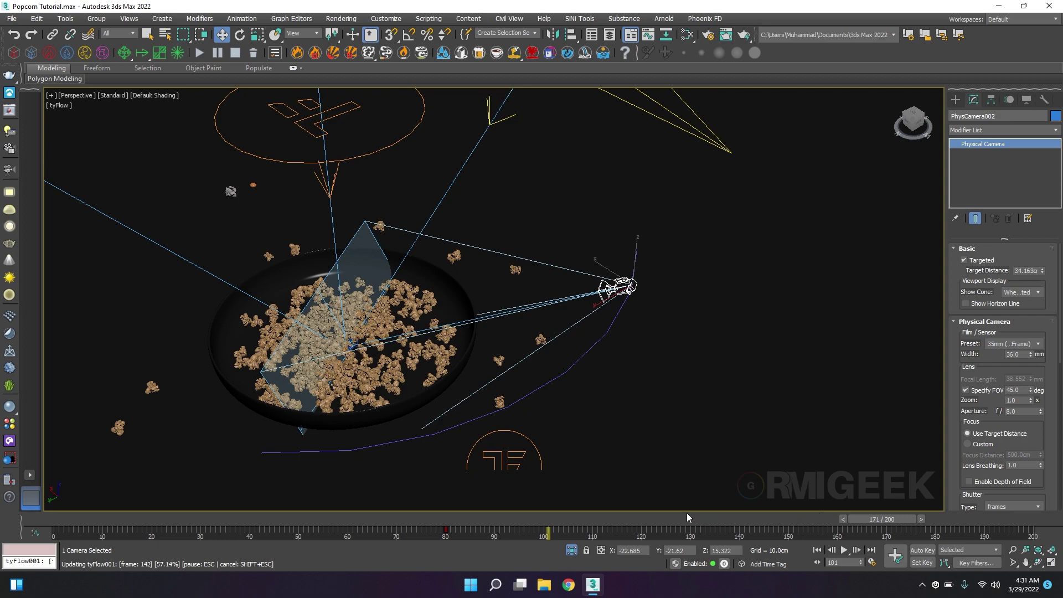
drag(488, 520, 423, 510)
middle_drag(449, 391, 649, 408)
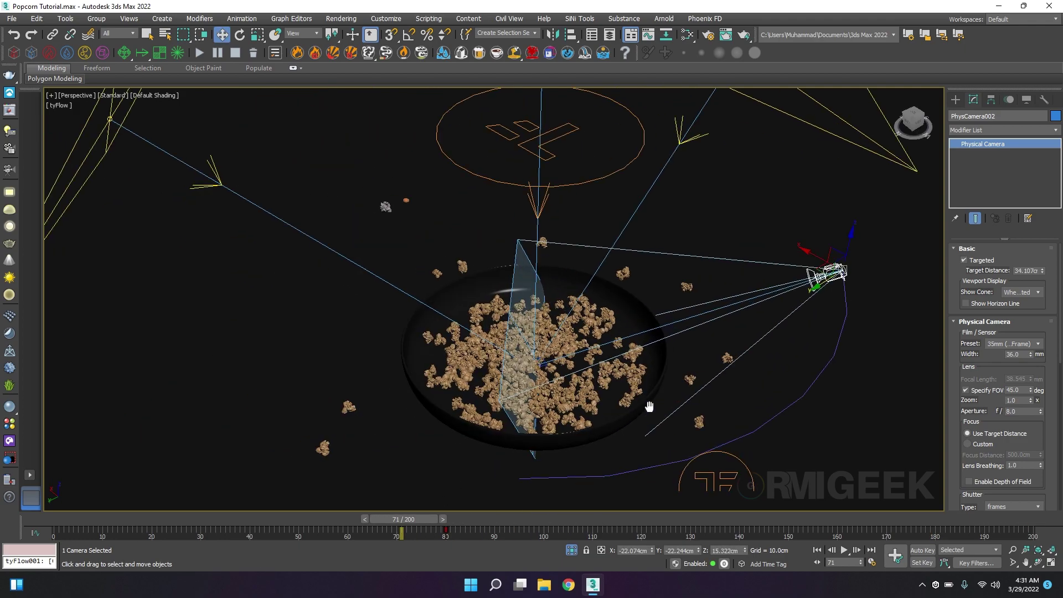
scroll(500, 378, down, 3)
Review the left plane light's colour and switch the scene to wireframe.
click(261, 215)
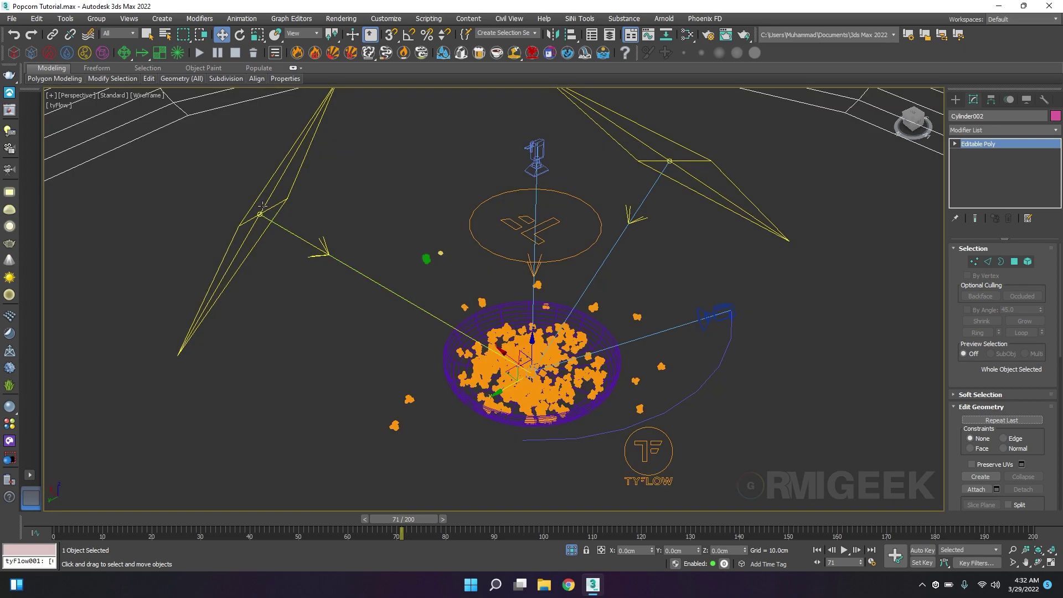
click(260, 214)
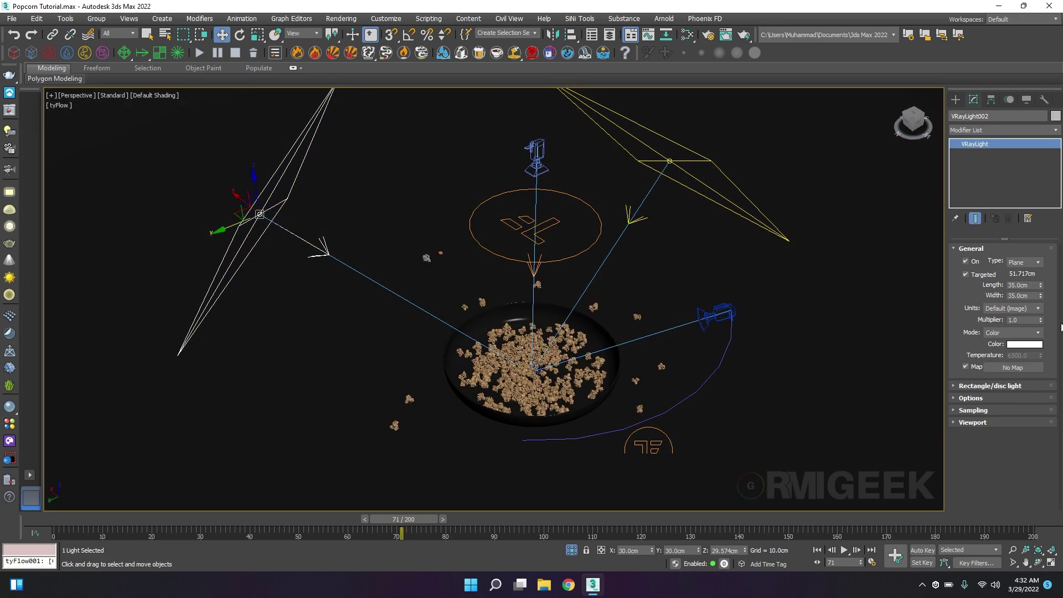
click(1025, 345)
click(404, 173)
click(622, 164)
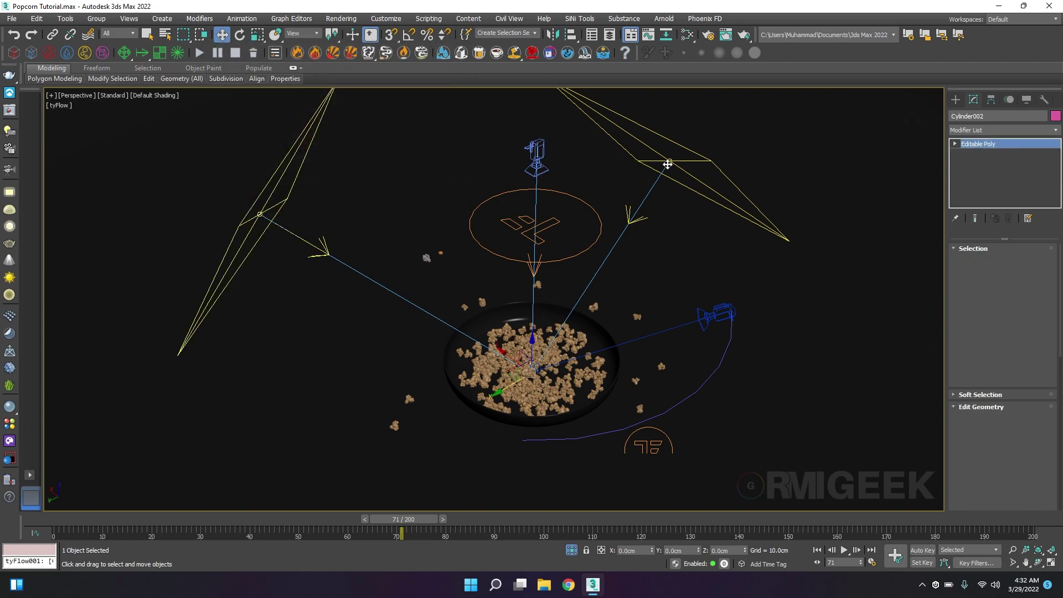
key(F3)
Review the right plane light's colour, then select tyFlow001 and open the Material Editor.
click(669, 164)
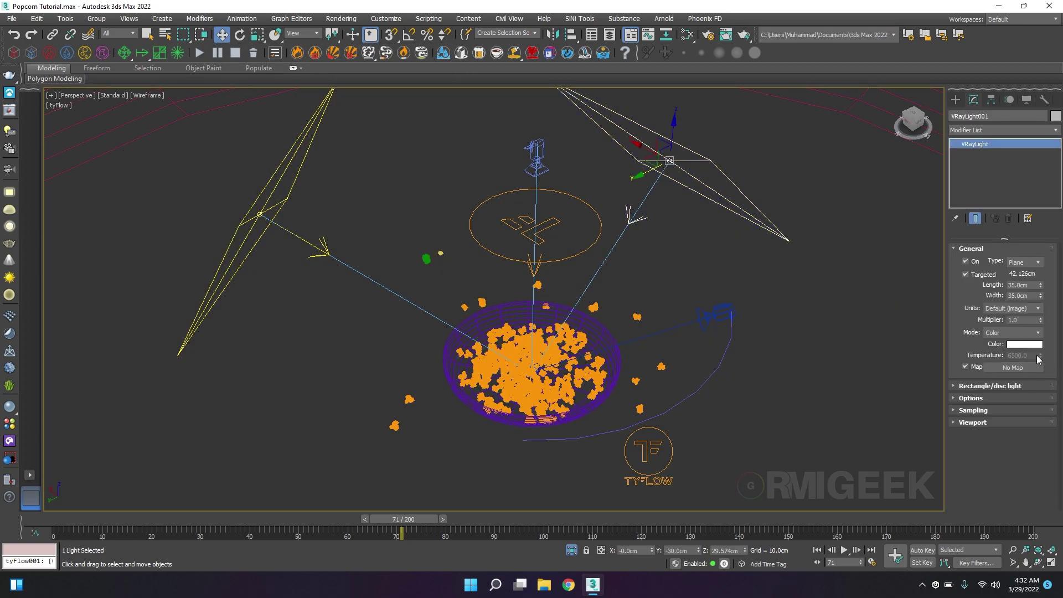
click(1028, 344)
click(410, 169)
key(F3)
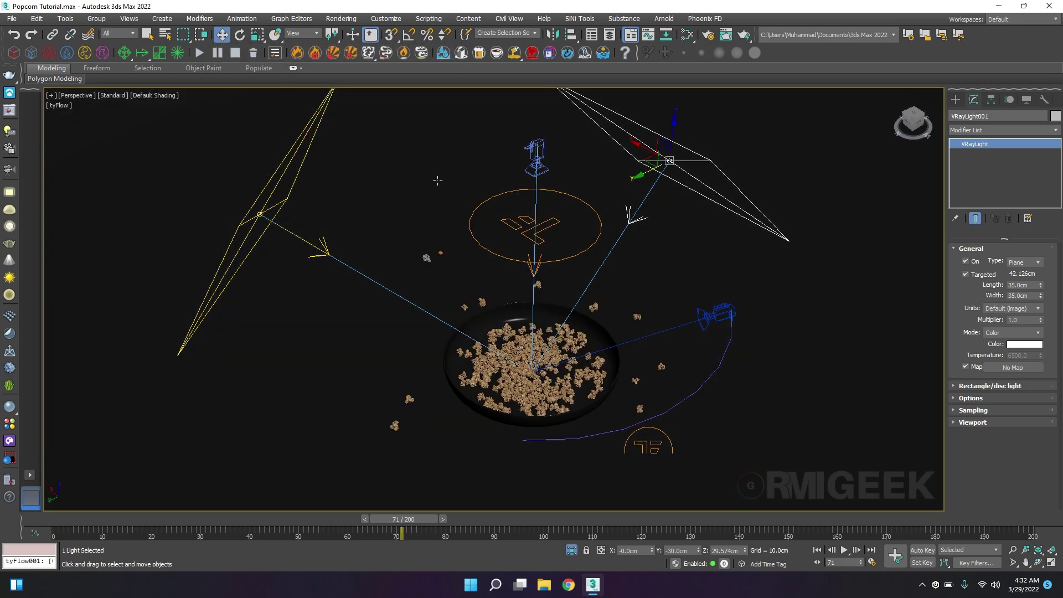
click(437, 183)
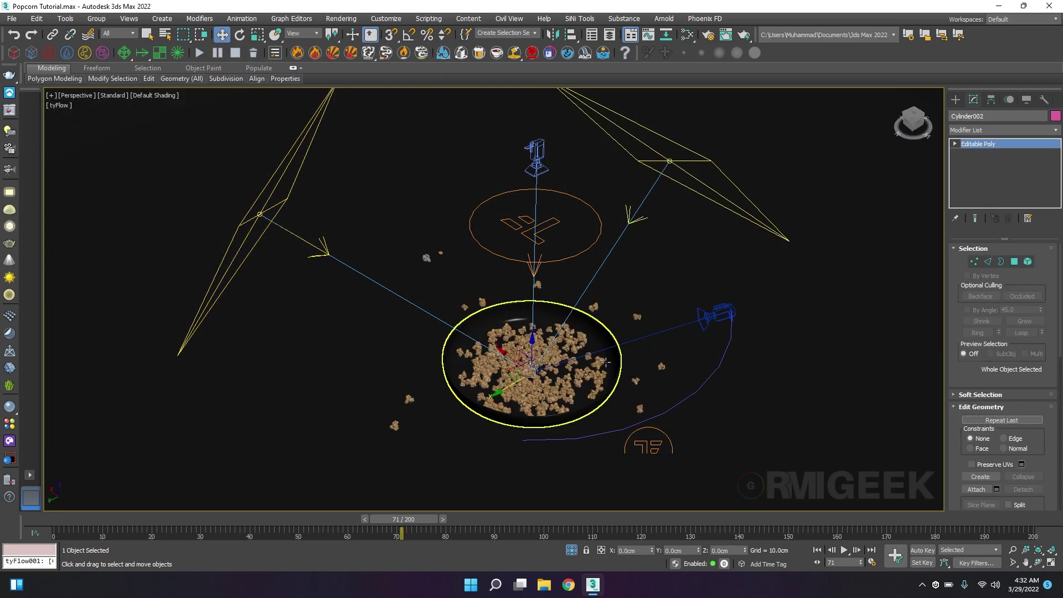
click(650, 446)
key(m)
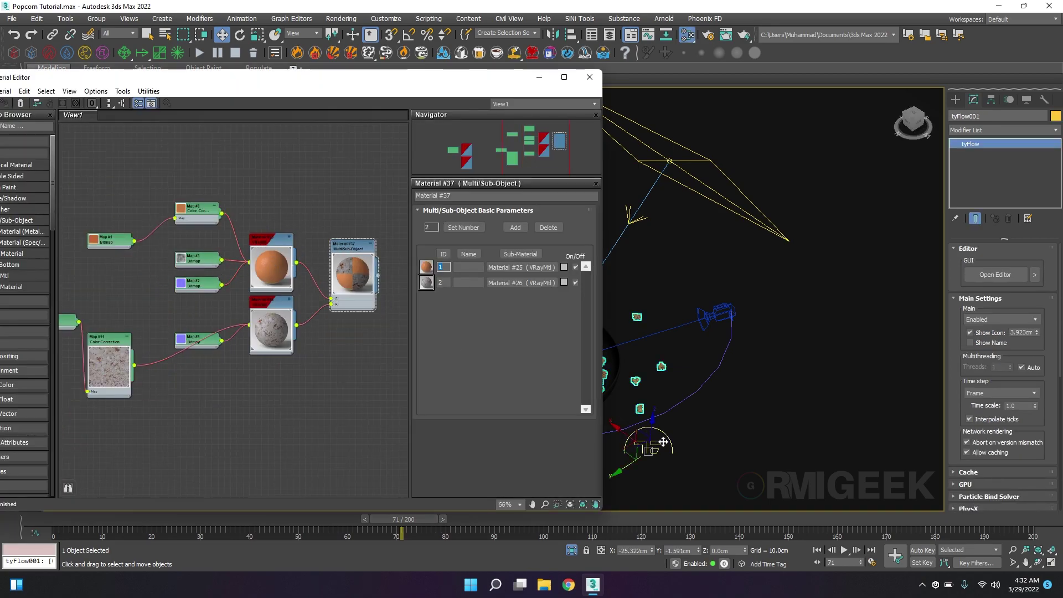
Assign Material #37 to the selected tyFlow popcorn and minimize the Material Editor.
right_click(353, 250)
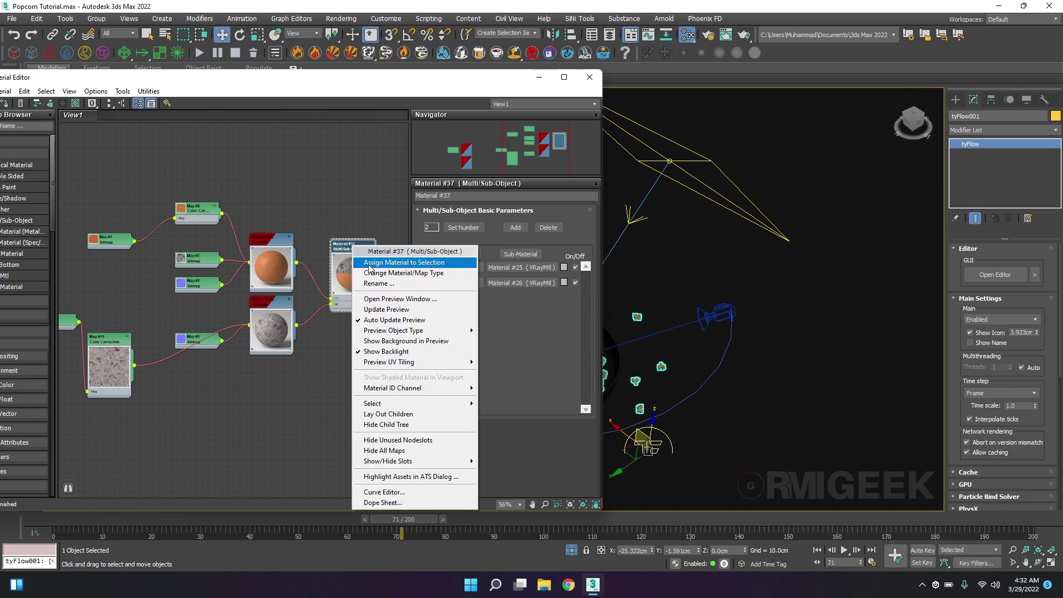
click(369, 266)
click(538, 77)
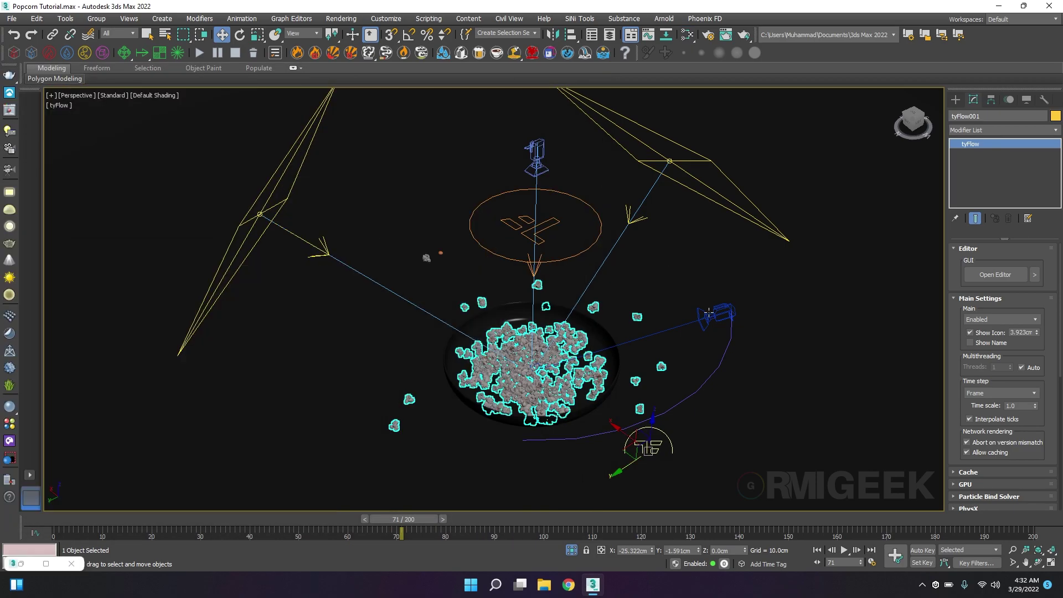
Scrub back to frame 65 to preview the coloured popcorn, then select PhysCamera002.
click(718, 313)
click(581, 327)
scroll(543, 352, up, 5)
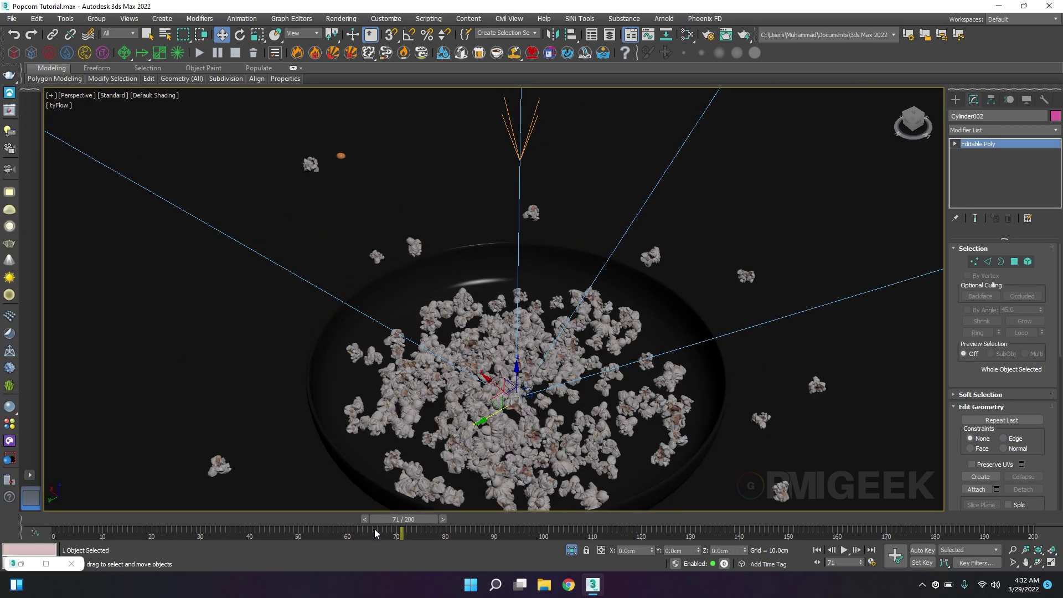
drag(375, 519, 391, 498)
scroll(426, 354, down, 6)
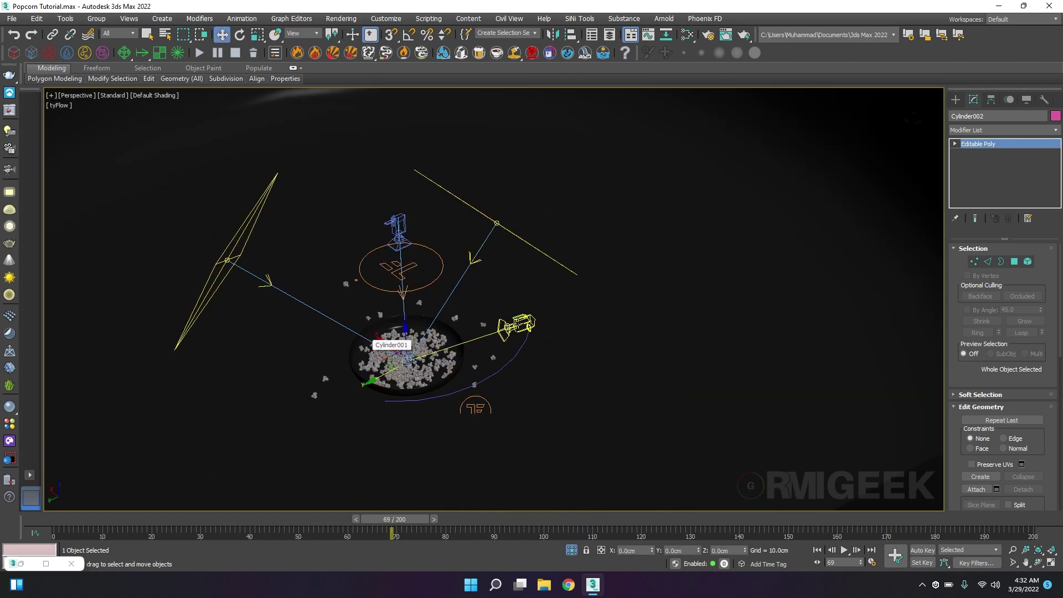
key(w)
click(517, 324)
Inspect the Pan material's diffuse and reflection colours in the Material Editor.
key(m)
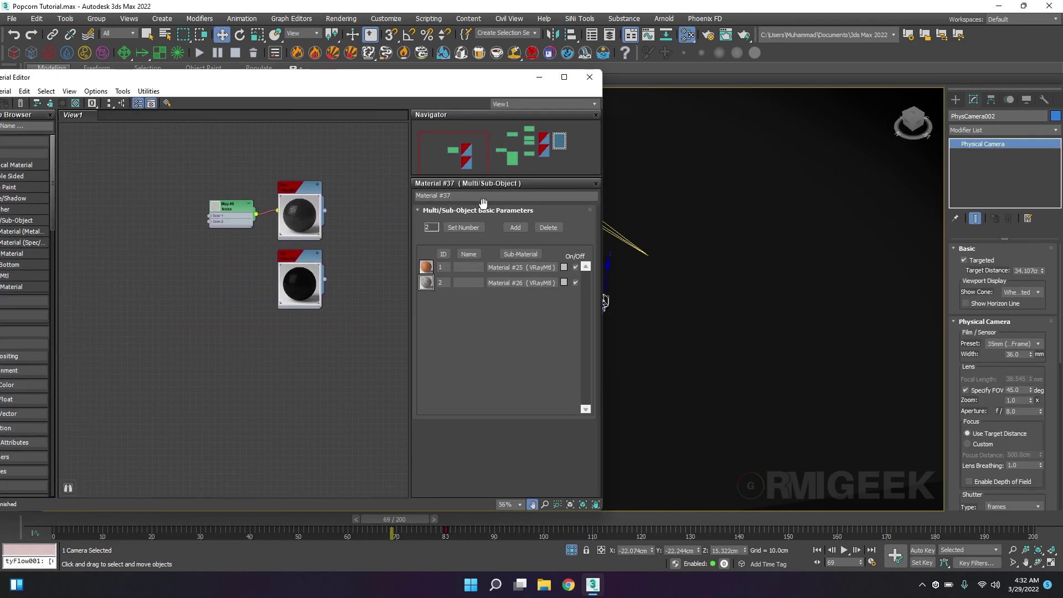
scroll(220, 224, up, 4)
double_click(220, 224)
click(468, 220)
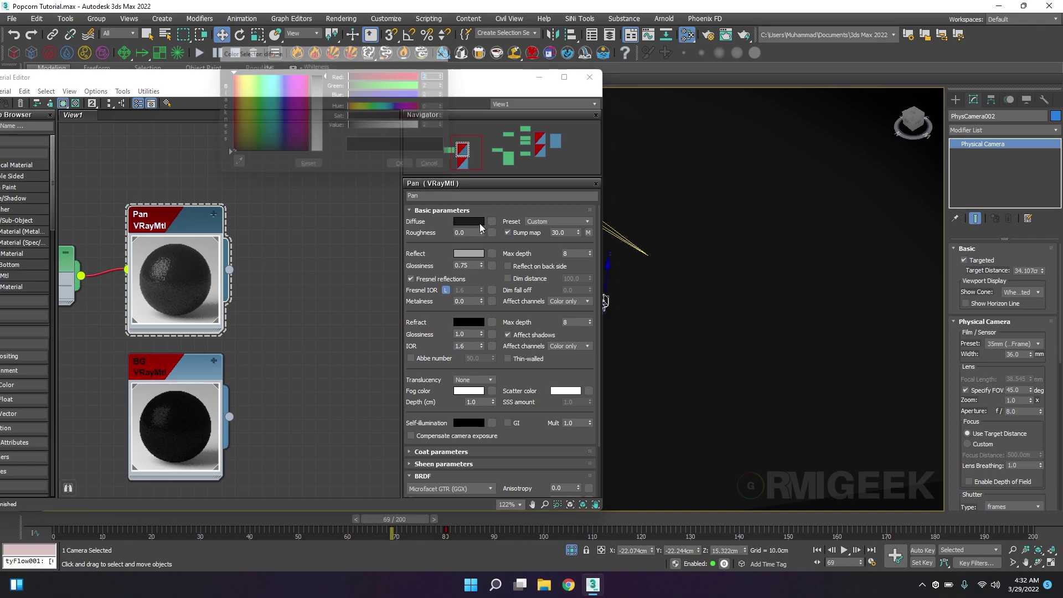
click(442, 169)
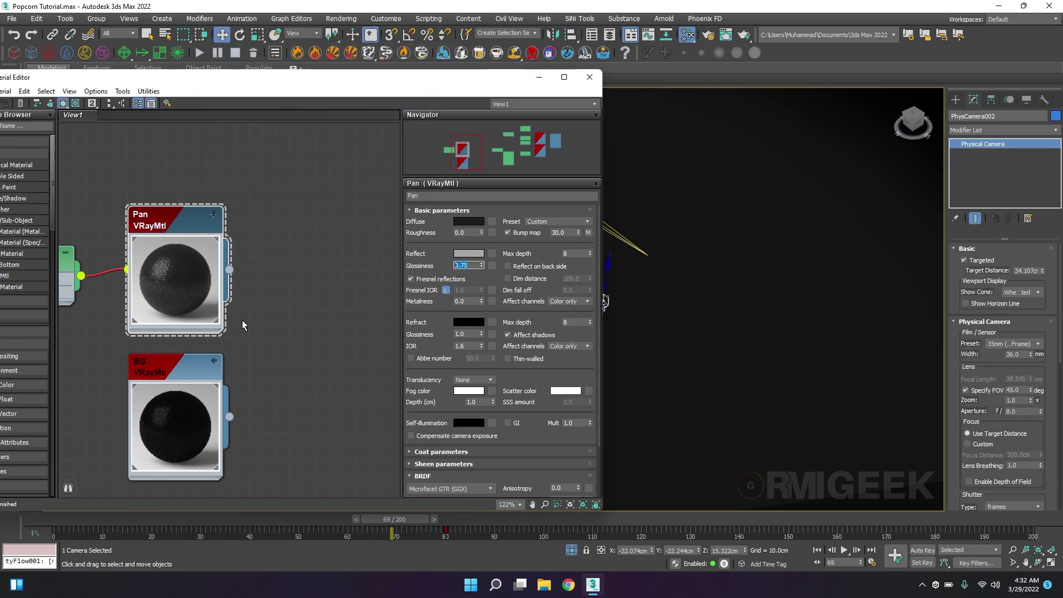
click(476, 254)
click(443, 170)
Browse the BG material, its Noise map, and the Pan material's Maps section.
middle_drag(174, 377, 260, 340)
double_click(259, 342)
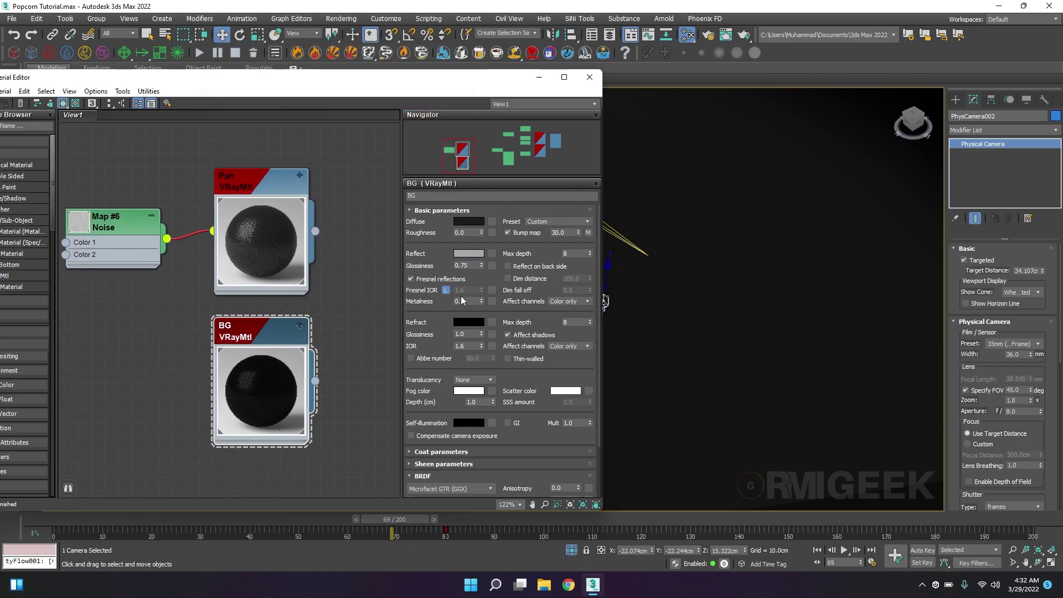
click(244, 203)
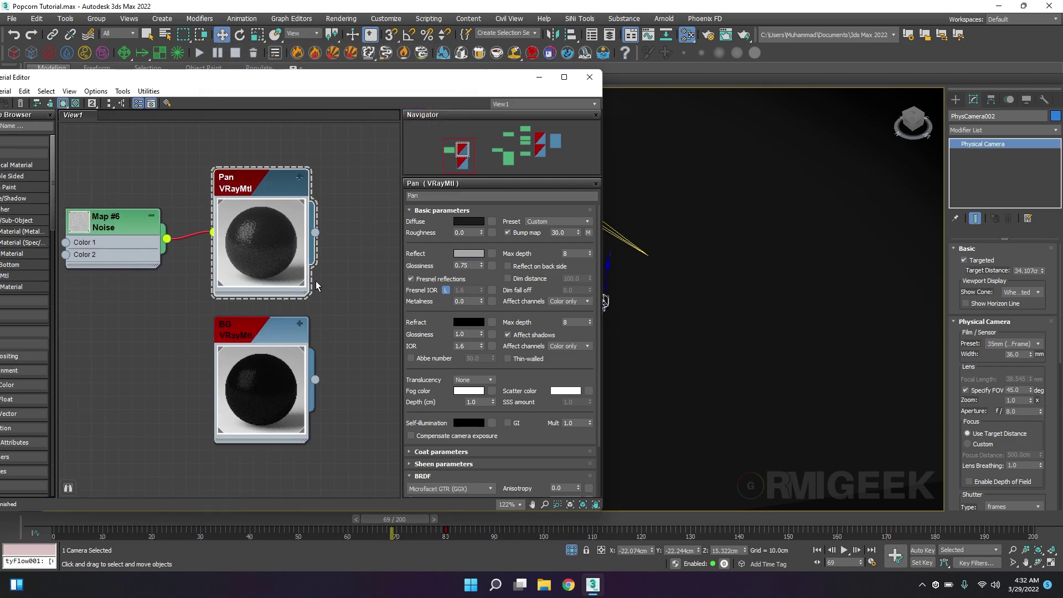
click(257, 336)
double_click(98, 227)
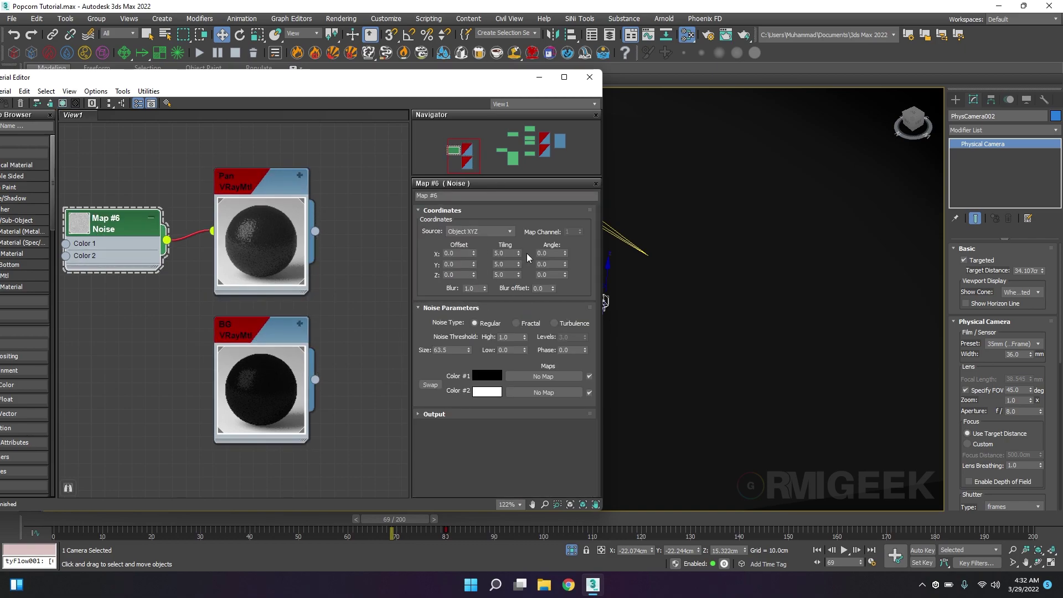
double_click(251, 179)
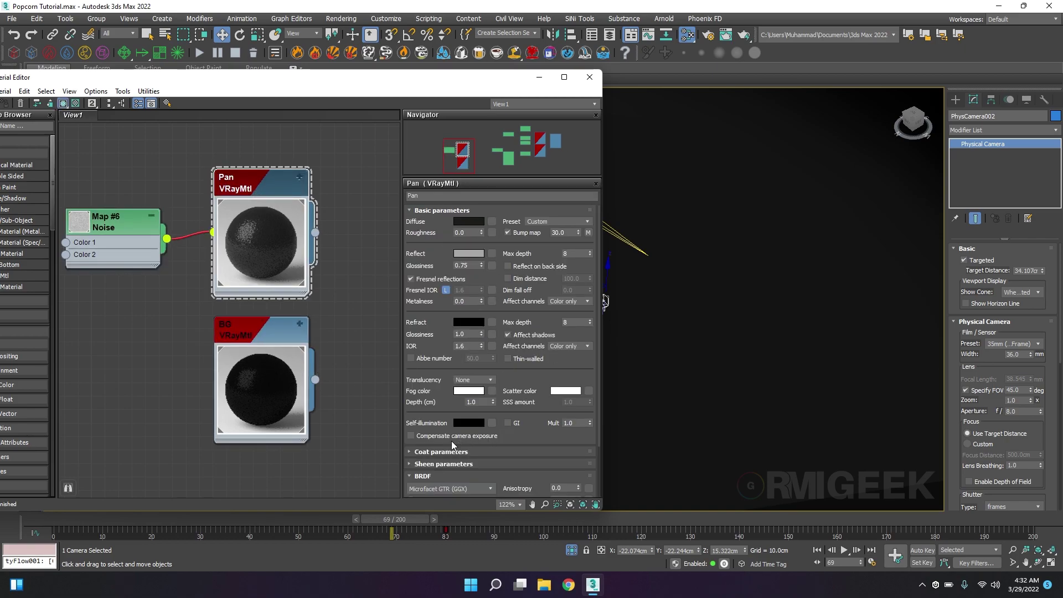
scroll(432, 410, down, 3)
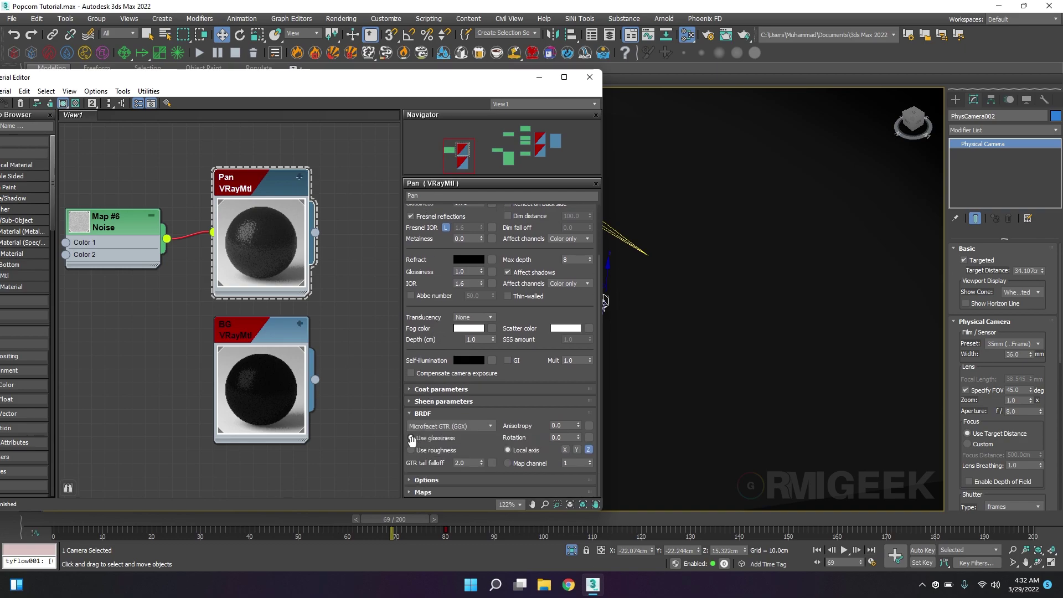
click(420, 492)
Set the BG material's reflection colour to dark grey and close the Material Editor.
double_click(284, 330)
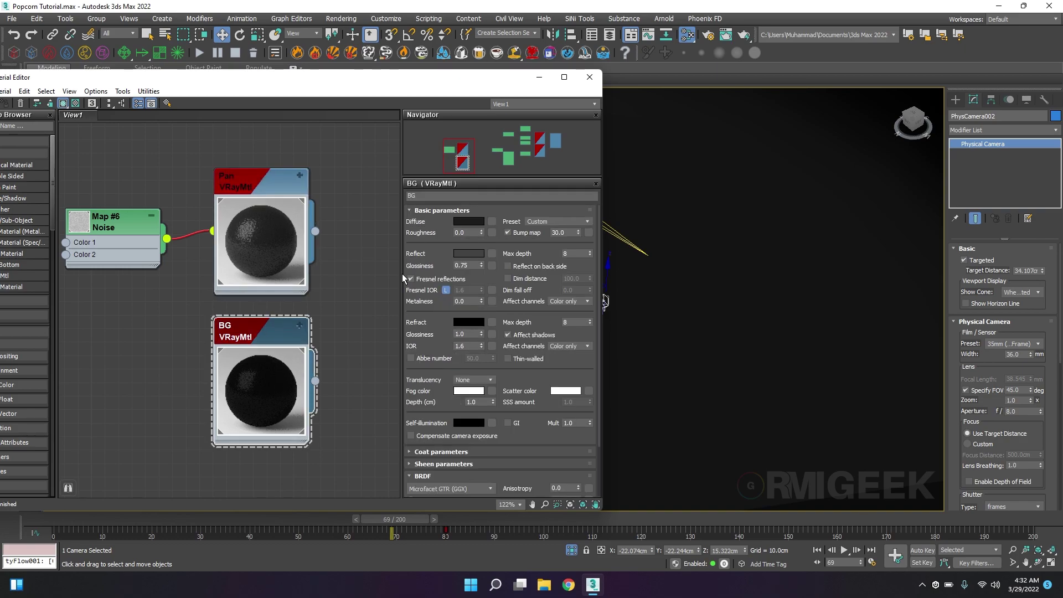
click(460, 254)
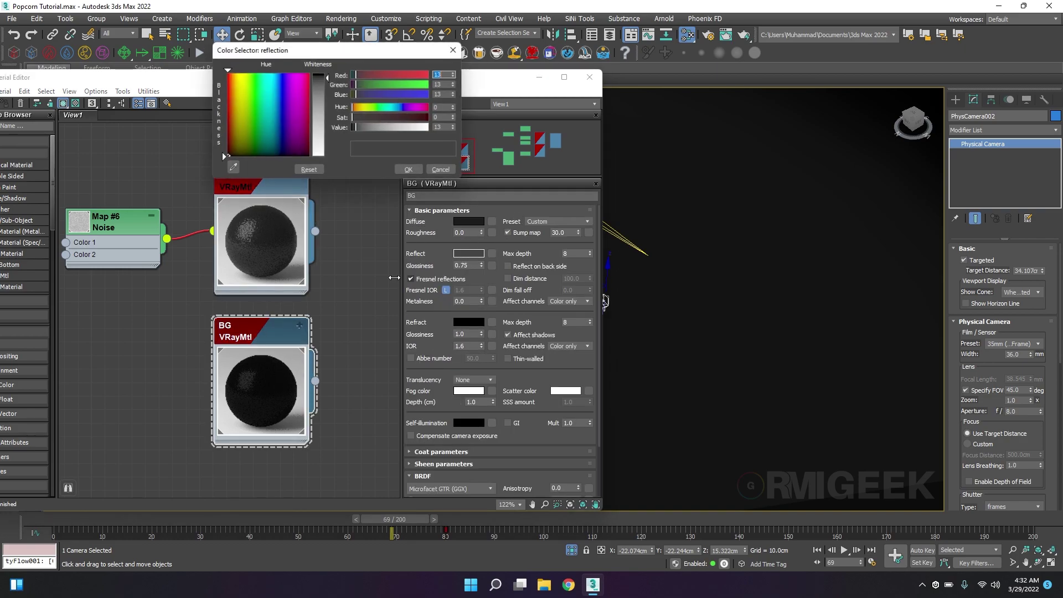
click(441, 171)
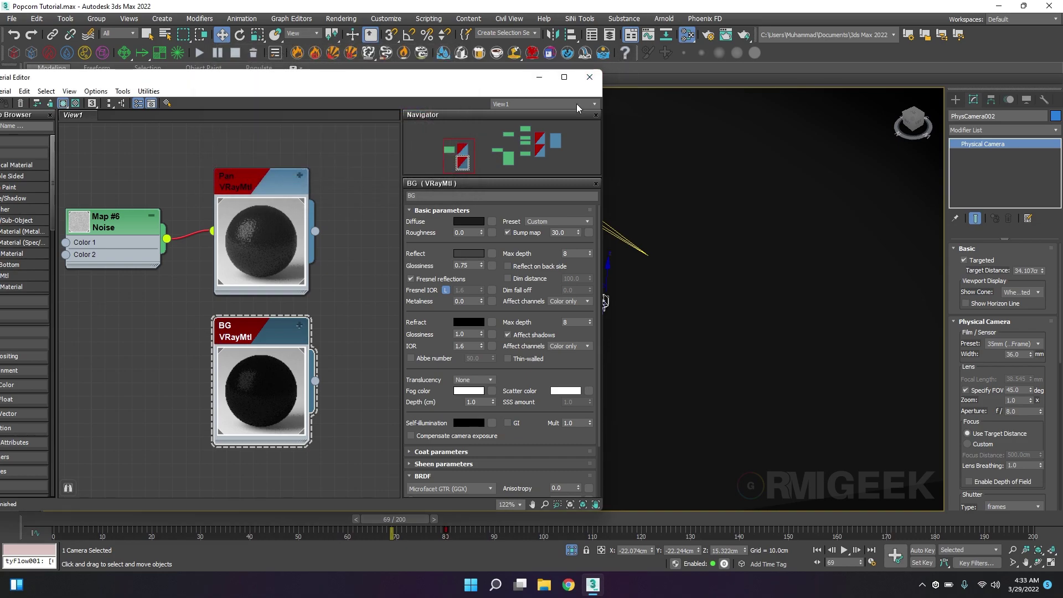
click(590, 78)
click(757, 359)
scroll(505, 317, down, 5)
Select tyFlow001 and change its Main Settings time step from Frame to 1/8 Frame.
scroll(505, 317, up, 5)
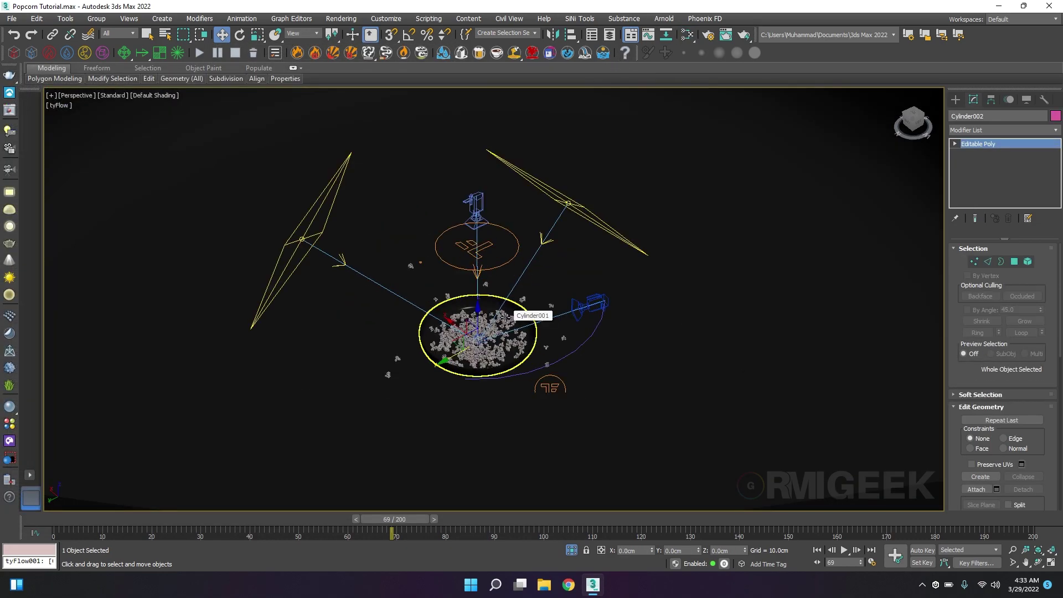
scroll(506, 317, up, 5)
middle_drag(439, 360, 479, 394)
scroll(551, 244, down, 4)
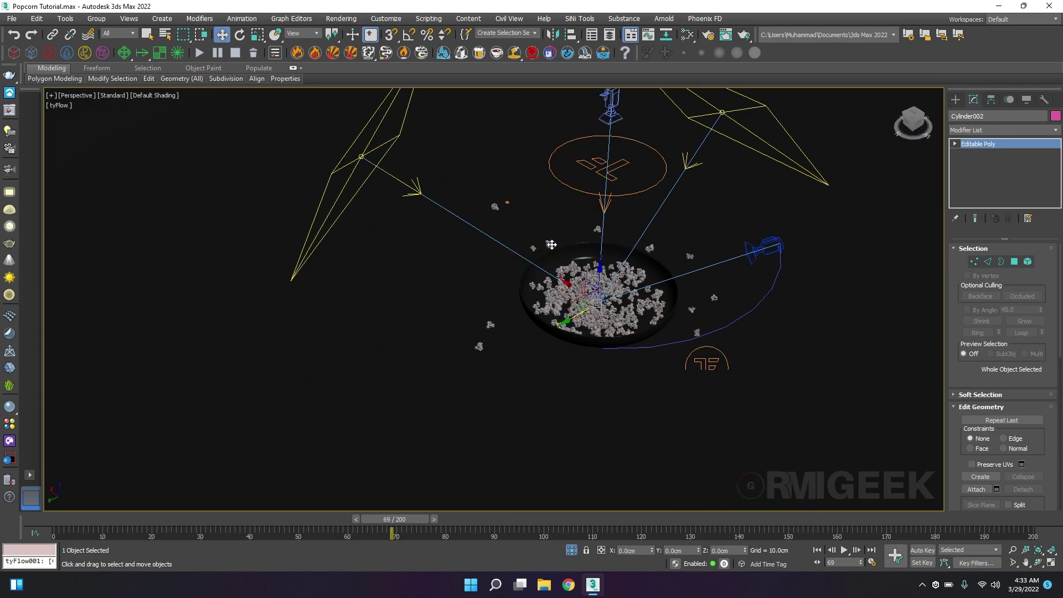
click(838, 297)
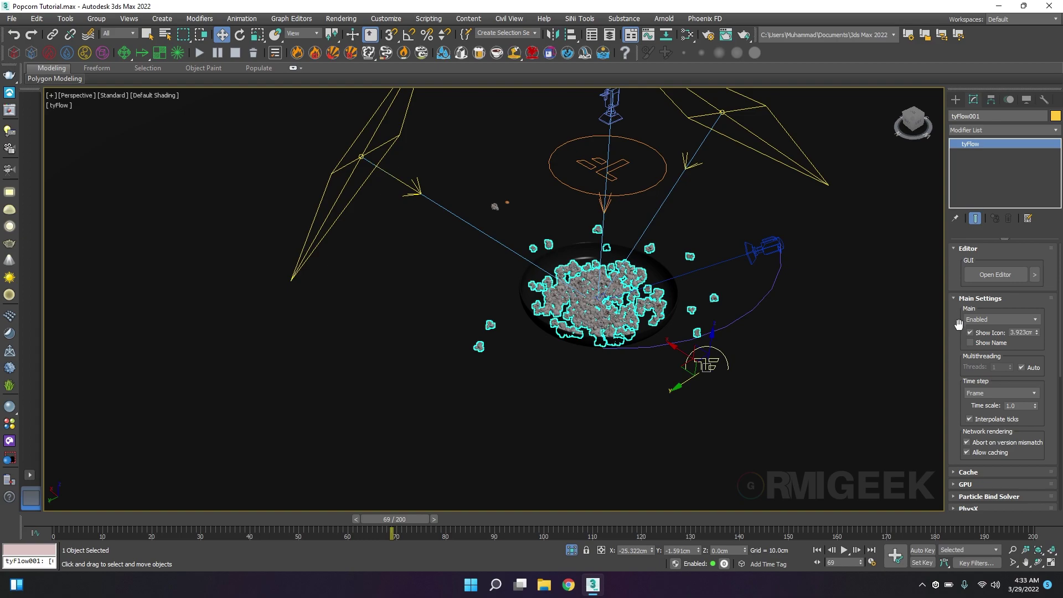
scroll(955, 328, down, 2)
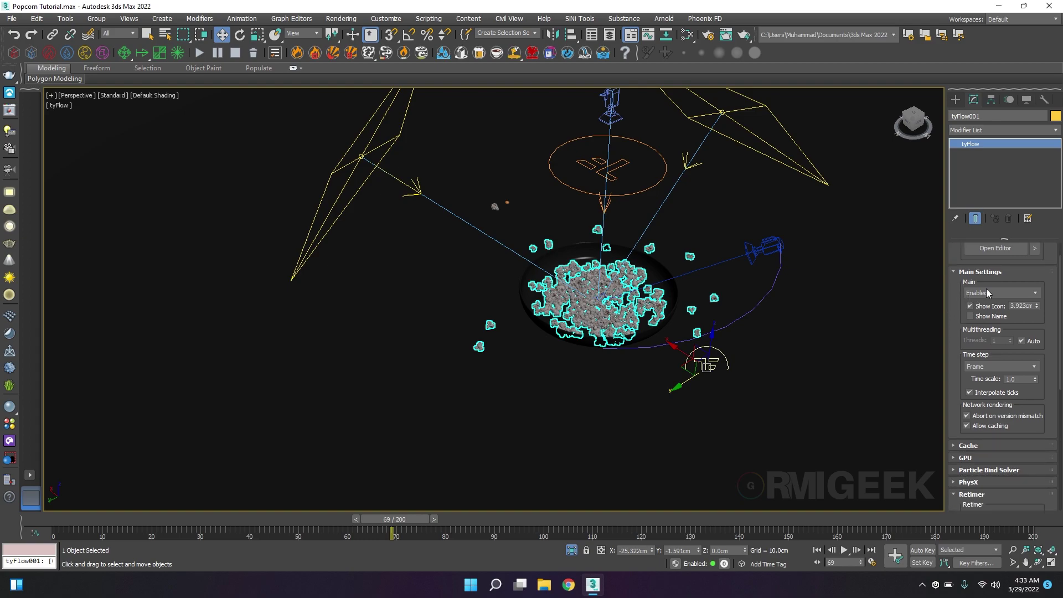
click(1000, 369)
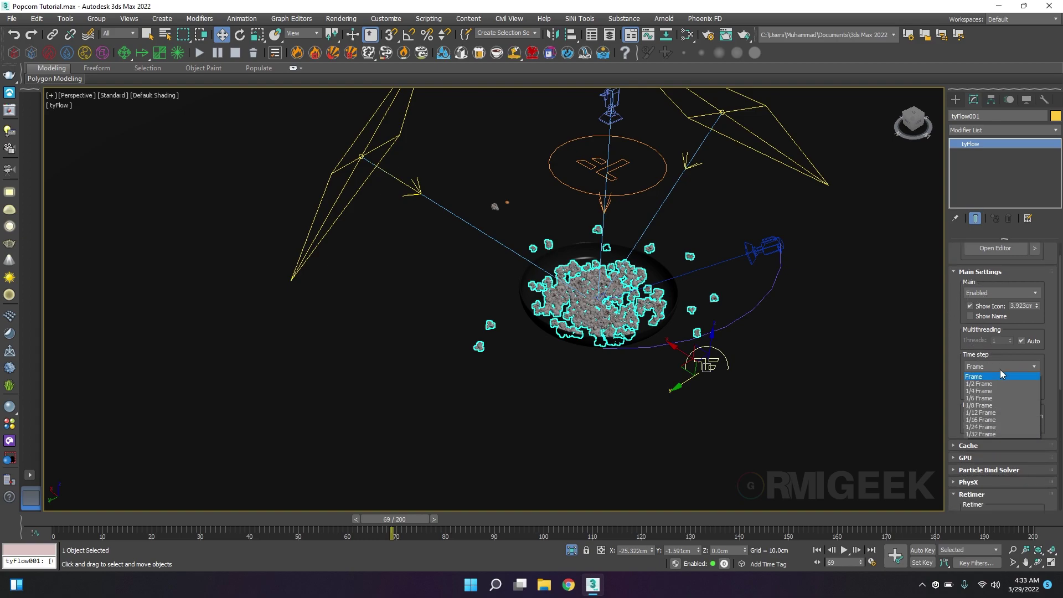
click(979, 405)
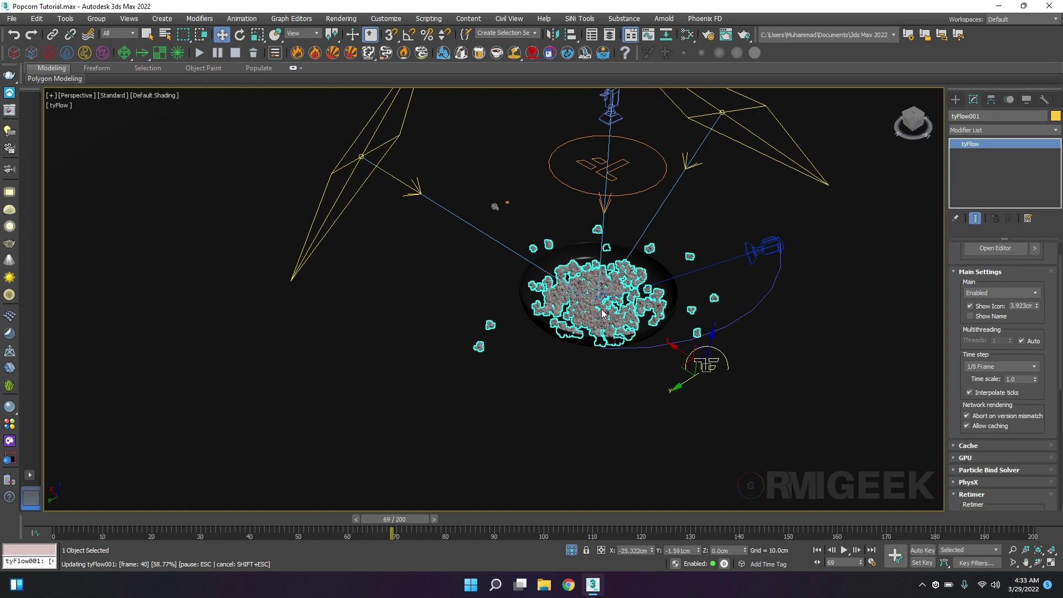
Enable the simulation retimer in By speed mode with Speed % set to 40.
scroll(619, 316, up, 3)
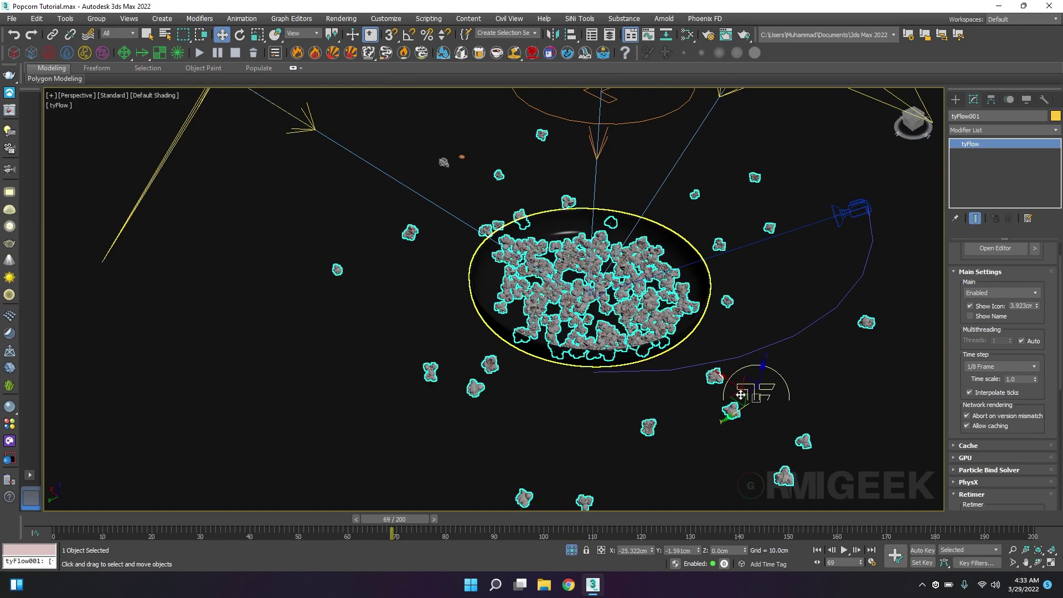
scroll(949, 435, down, 3)
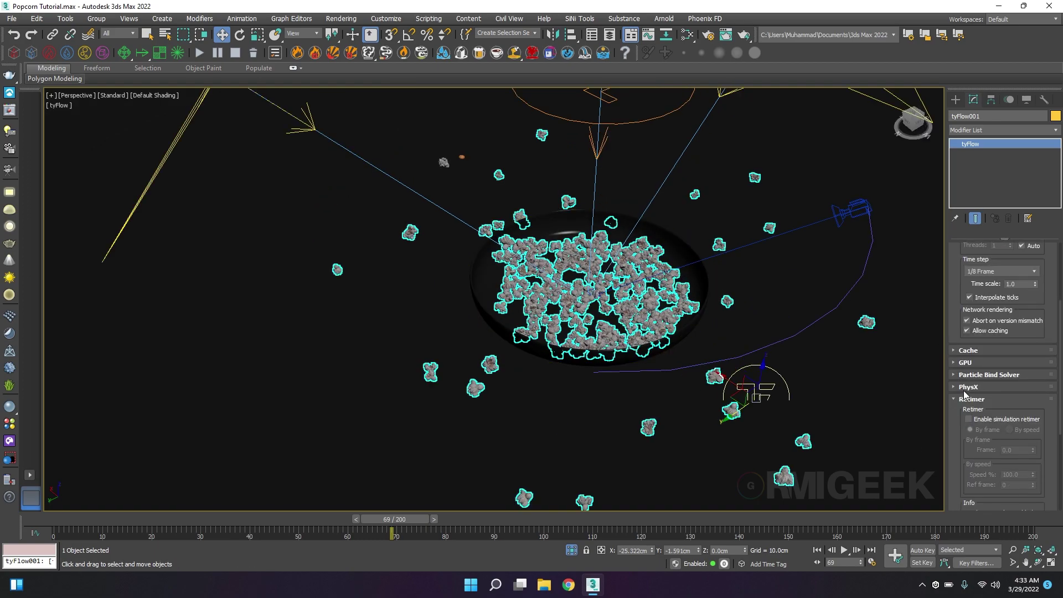
click(968, 419)
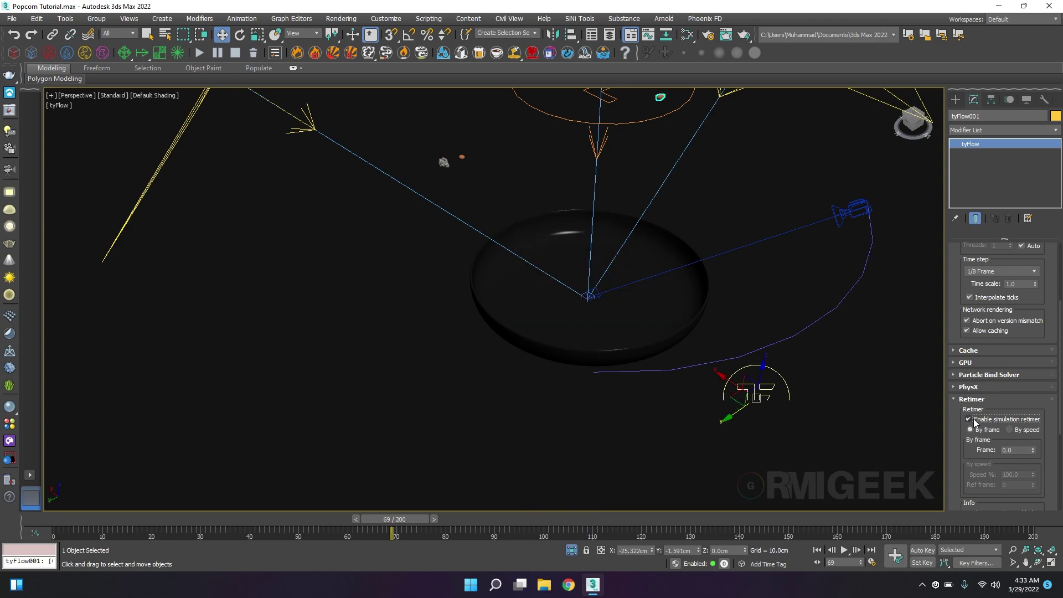
click(1011, 430)
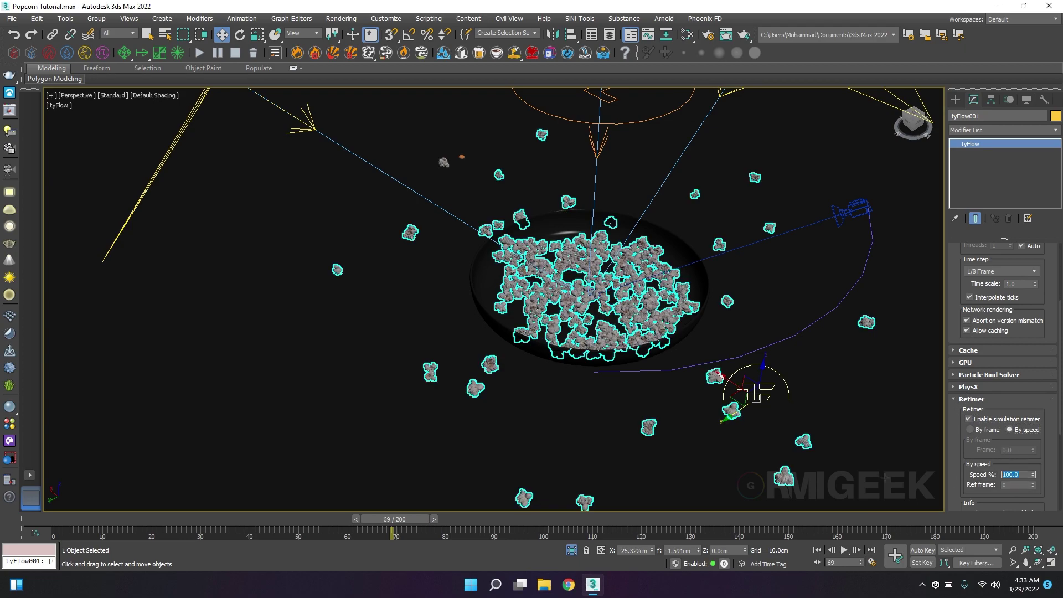
text(40)
key(Return)
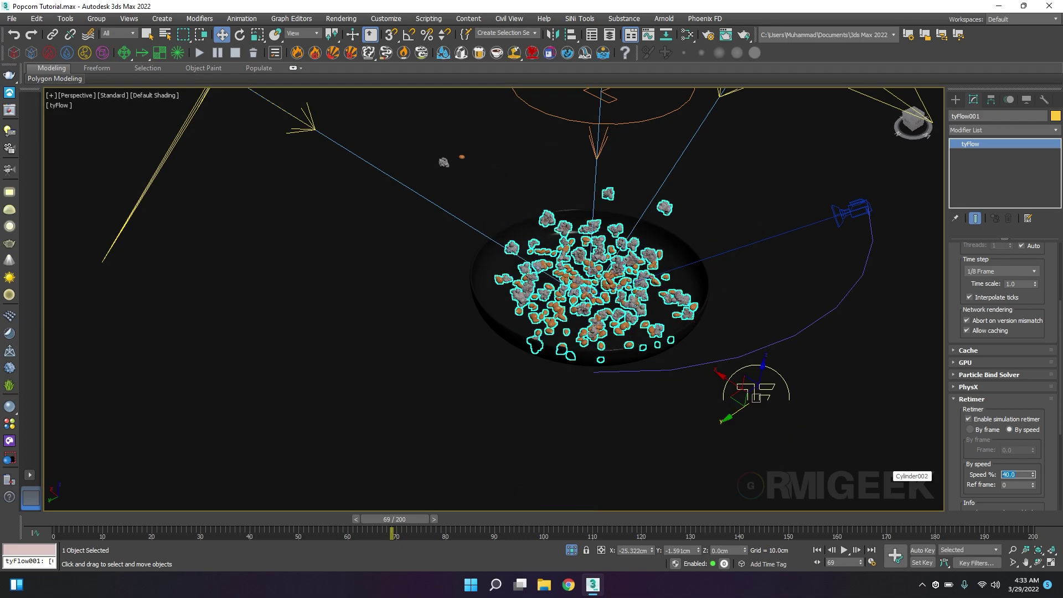
Scrub the time slider from the unpopped kernels to frame 50, where popcorn fills the pan.
scroll(681, 313, up, 3)
drag(409, 520, 2, 487)
drag(114, 494, 1035, 515)
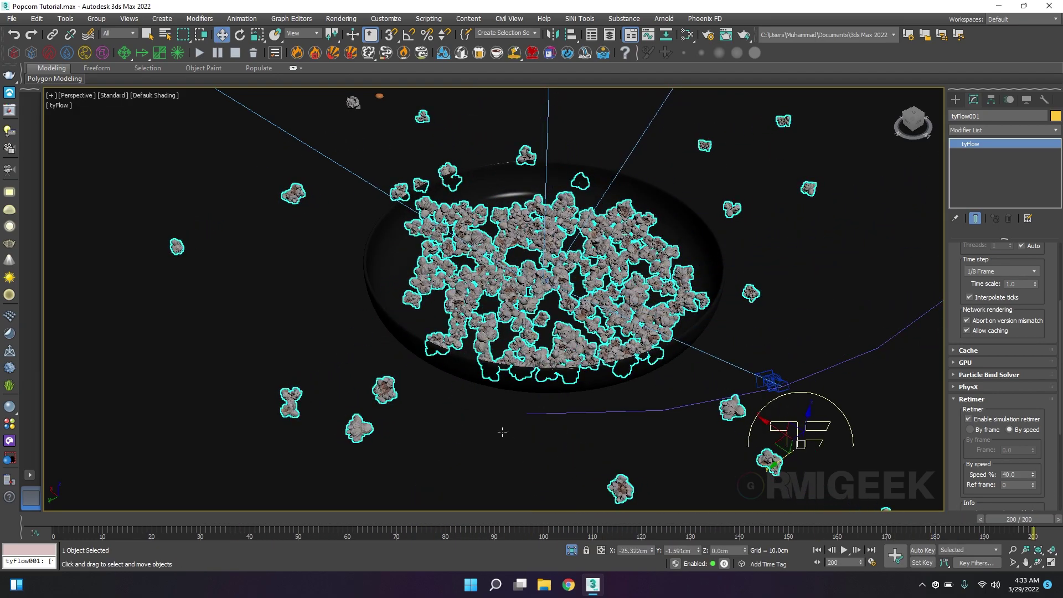
Select the pan Cylinder002 and play the retimed animation, panning and orbiting around the pan.
key(w)
click(509, 442)
click(842, 550)
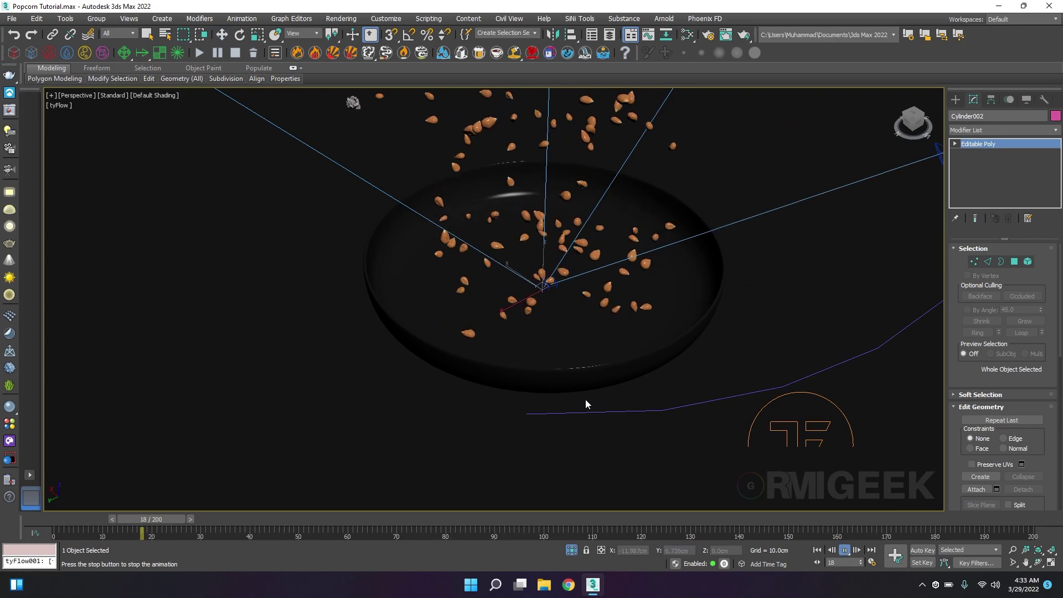
middle_drag(586, 400, 592, 425)
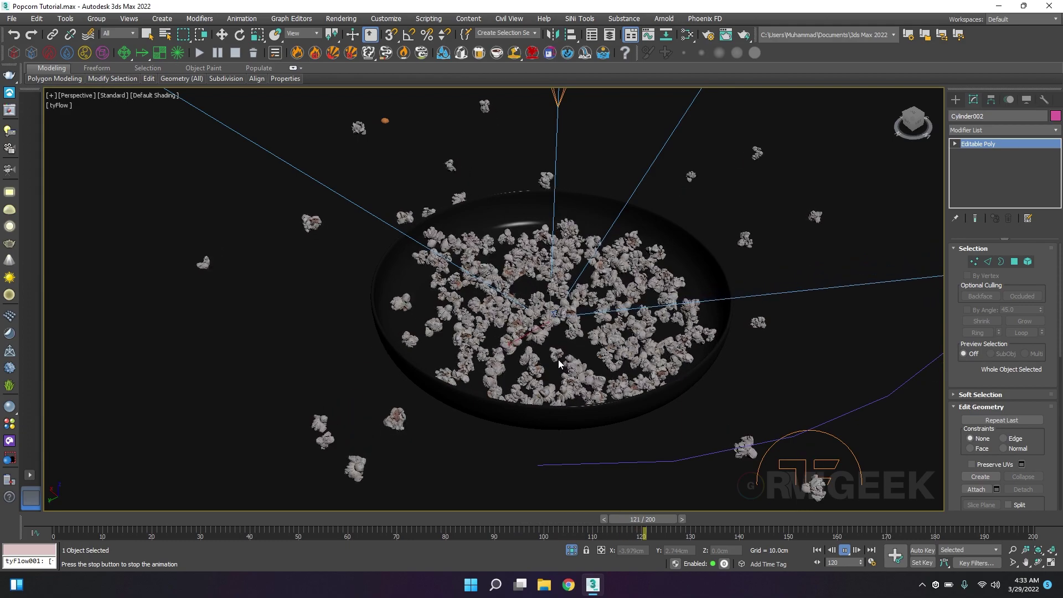
alt+middle_drag(613, 412, 505, 404)
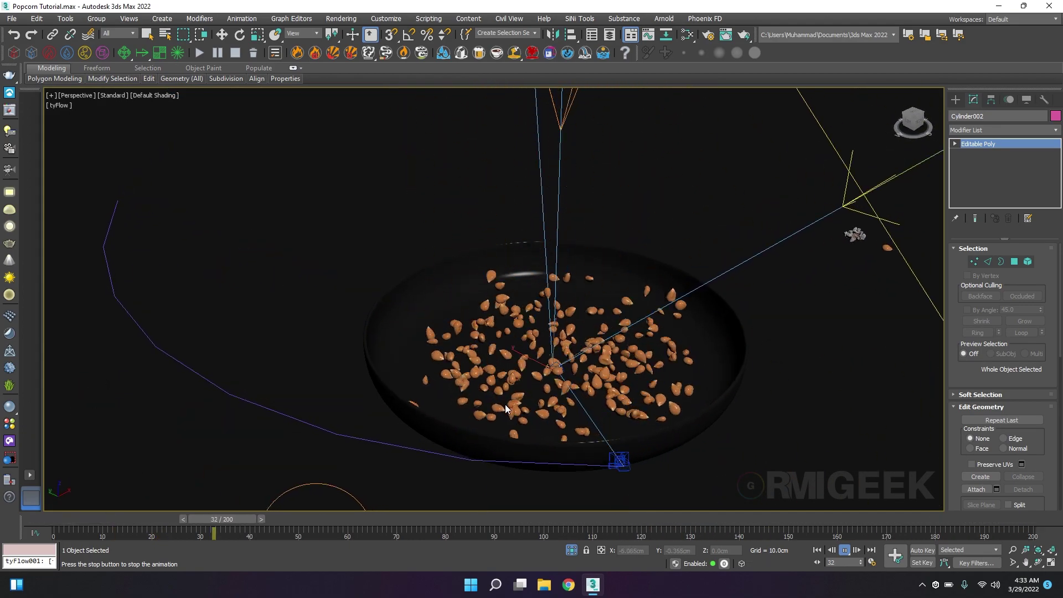